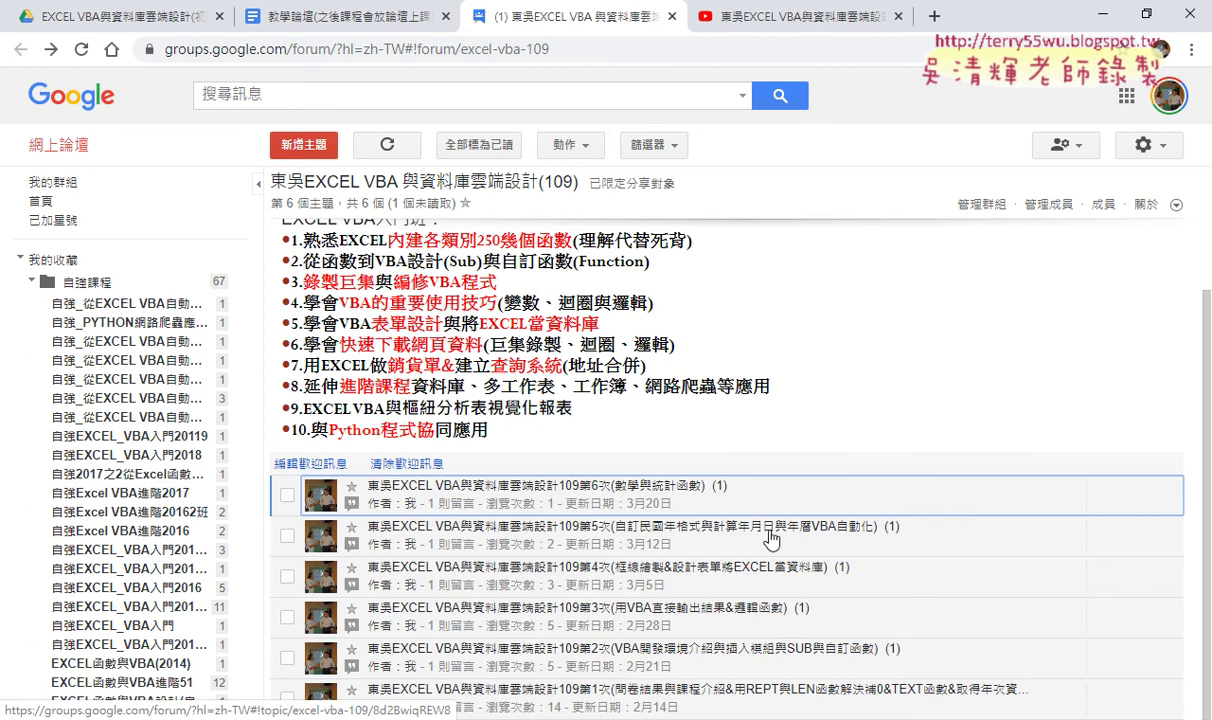
Open the 第6次(數學與統計函數) topic thread from the course forum list.
left_click(673, 505)
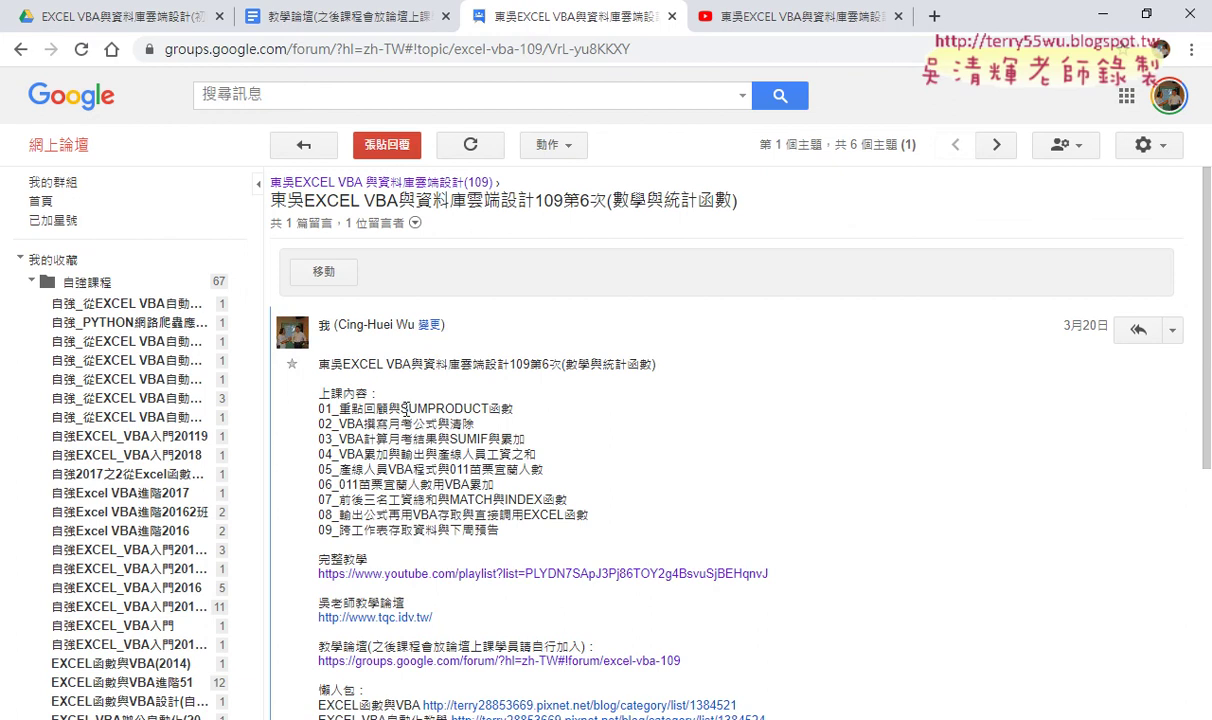
Highlight outline phrases SUMPRODUCT, SUMIF與累加, VBA and 調用EXCEL函數 in the post.
left_click_drag(400, 408, 487, 408)
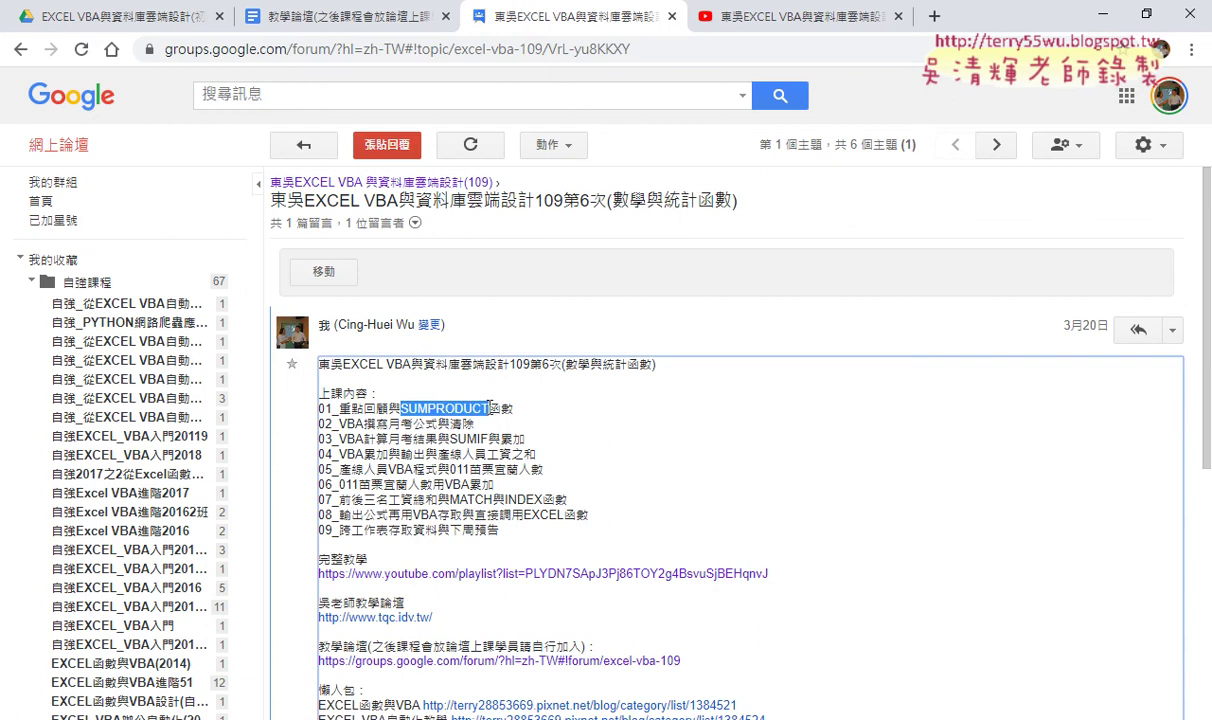
left_click_drag(450, 438, 524, 439)
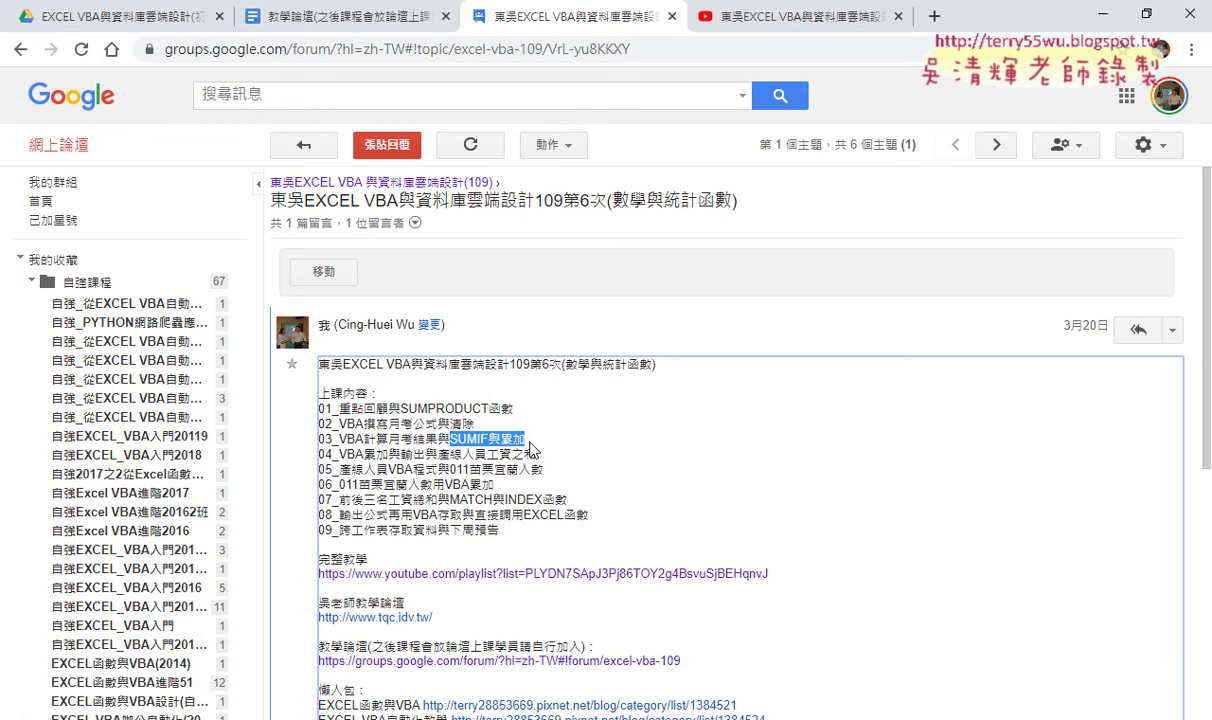
left_click_drag(524, 439, 500, 439)
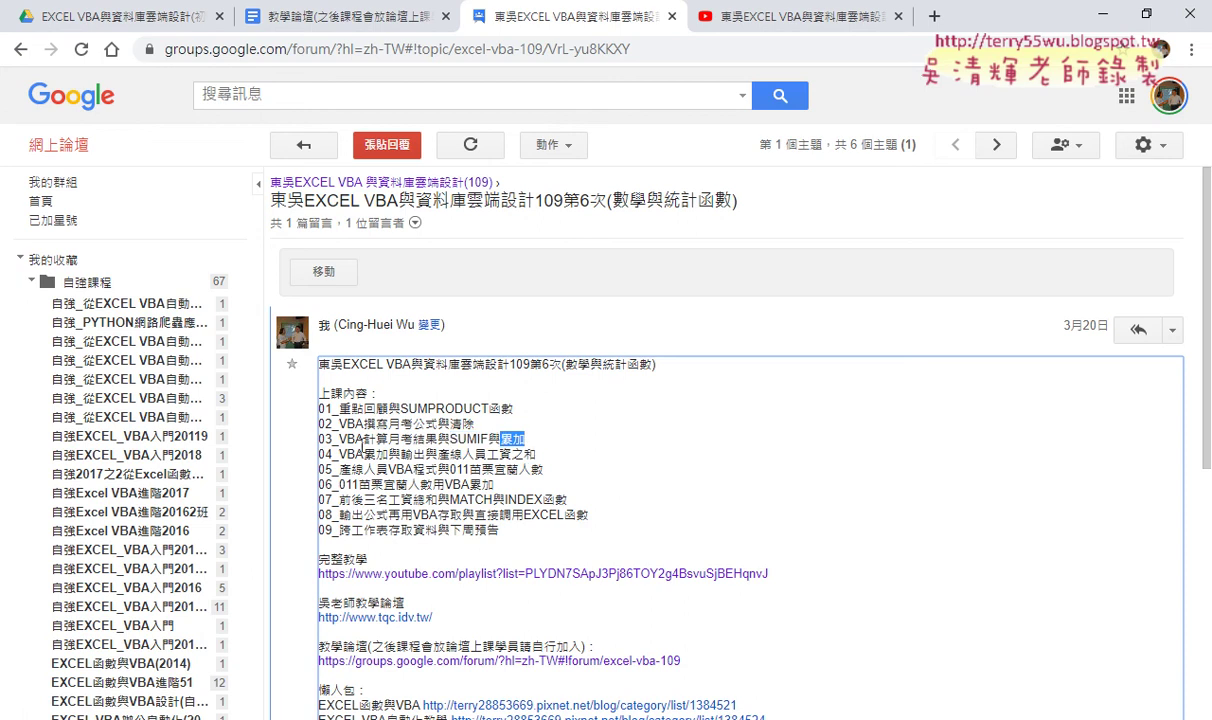
double_click(343, 439)
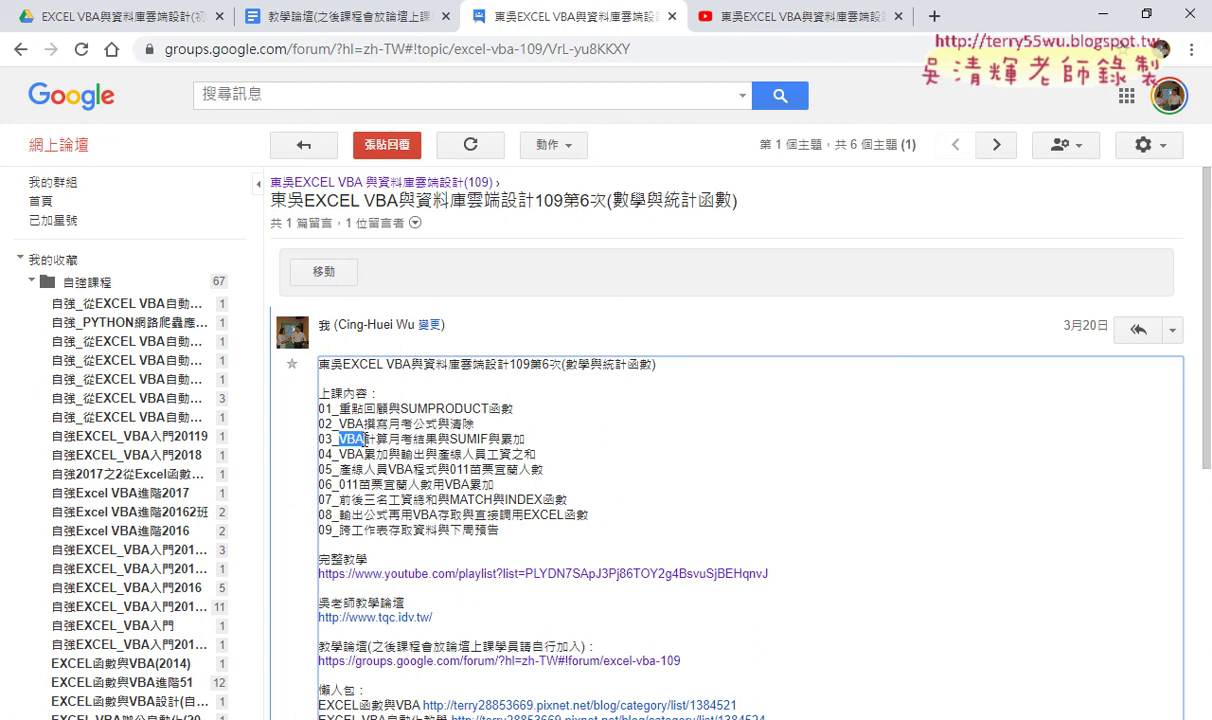
left_click(452, 441)
double_click(512, 439)
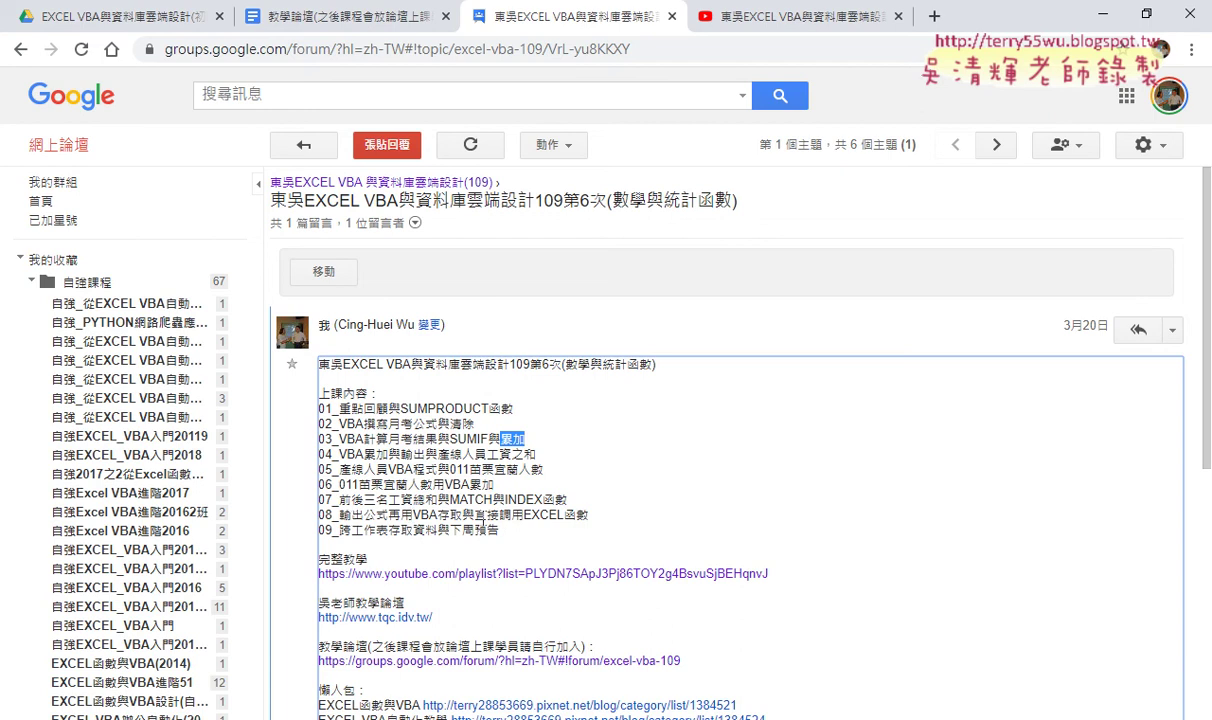
left_click_drag(588, 515, 499, 515)
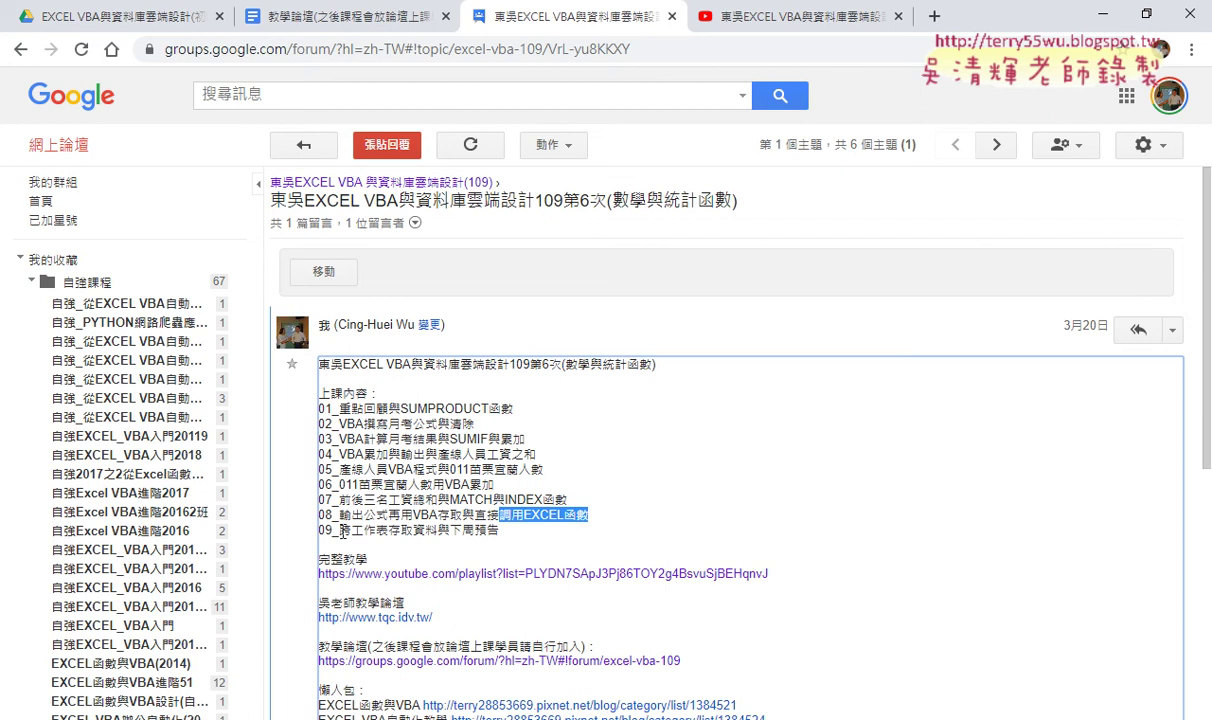
Select 跨工作表存取資料 on line 09 and underline it in red.
left_click_drag(340, 530, 437, 530)
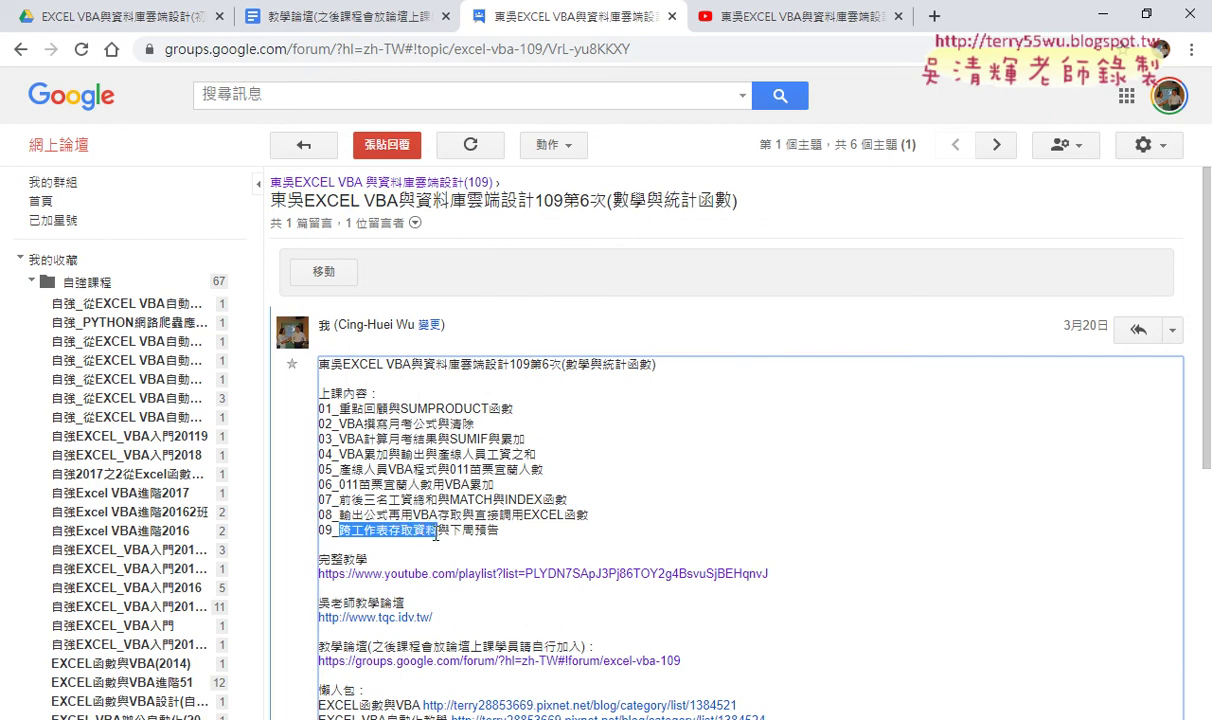
left_click_drag(436, 533, 440, 538)
left_click_drag(339, 540, 395, 541)
left_click_drag(640, 442, 612, 467)
Handwrite sheets("a"). in red to the right of outline lines 04–06.
mouse_move(636, 410)
left_mouse_down()
mouse_move(638, 462)
mouse_move(695, 460)
mouse_move(725, 436)
mouse_move(713, 465)
mouse_move(728, 465)
left_mouse_up()
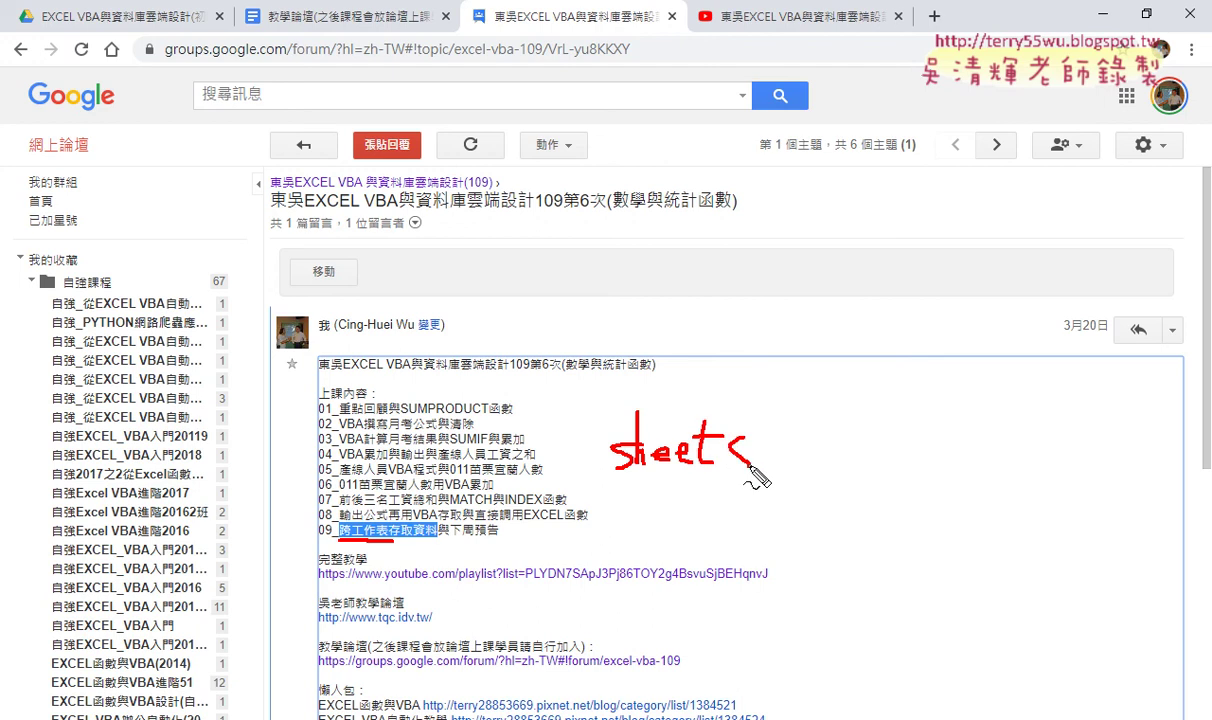
left_click_drag(806, 425, 790, 468)
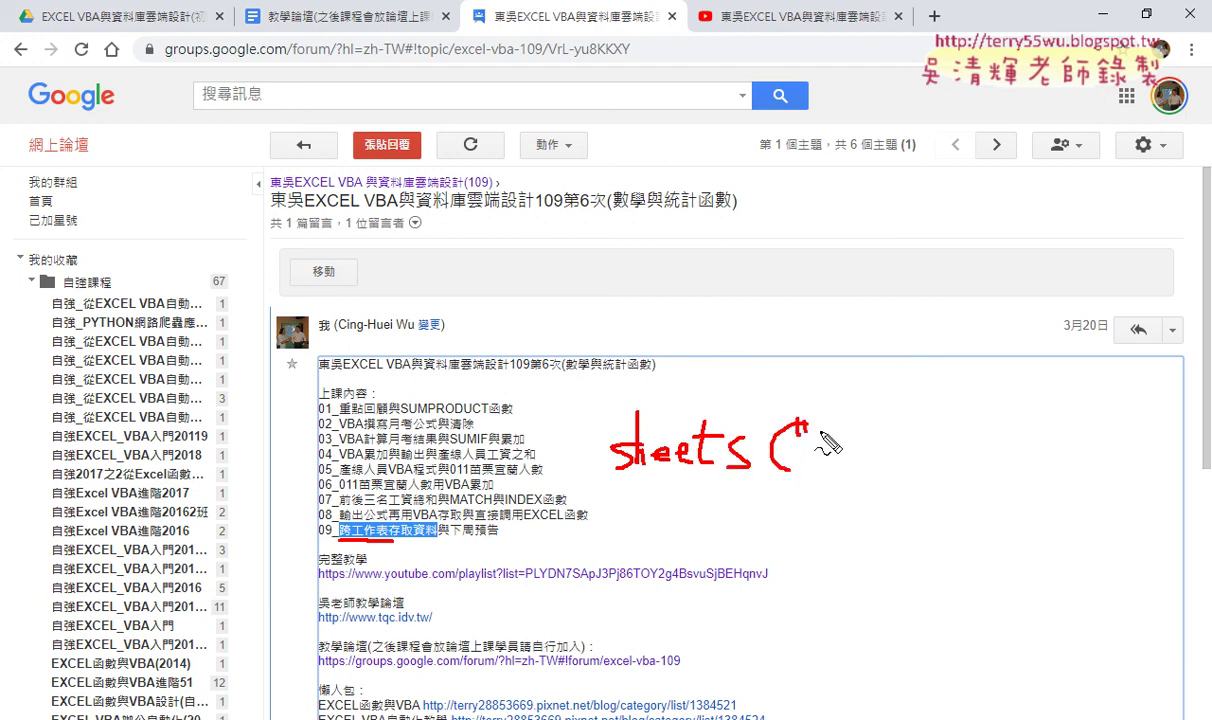
mouse_move(800, 424)
left_mouse_down()
mouse_move(839, 459)
mouse_move(809, 441)
mouse_move(849, 447)
mouse_move(880, 471)
left_mouse_up()
left_click(910, 471)
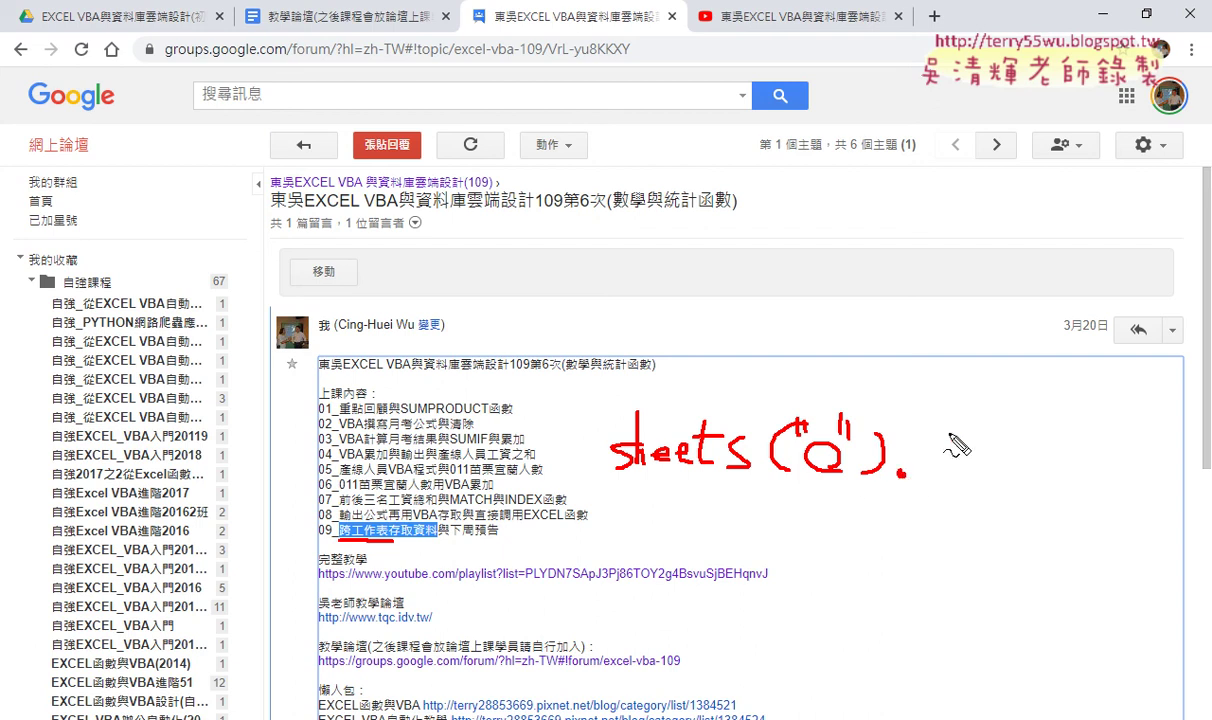
mouse_move(960, 466)
left_mouse_down()
mouse_move(915, 466)
mouse_move(1010, 462)
left_mouse_up()
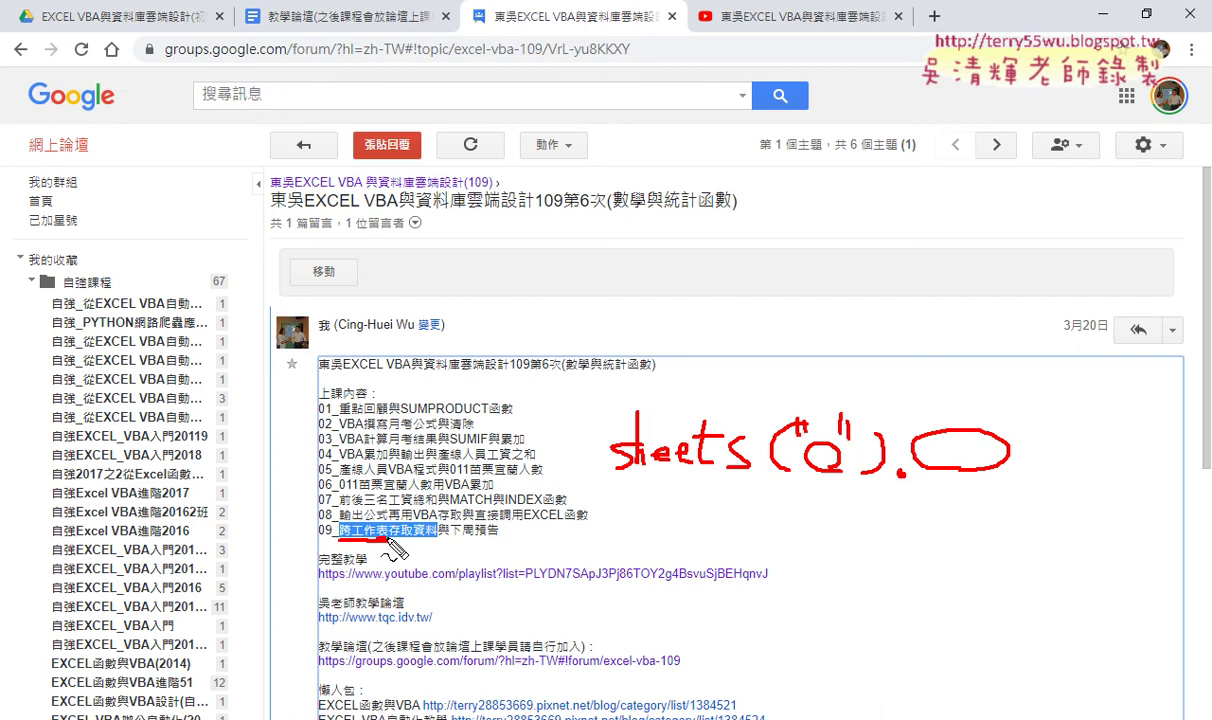
Clear the annotations and open 04數學函數.xls from the USB drive's 範例檔109\04數學函數 folder.
key("Escape")
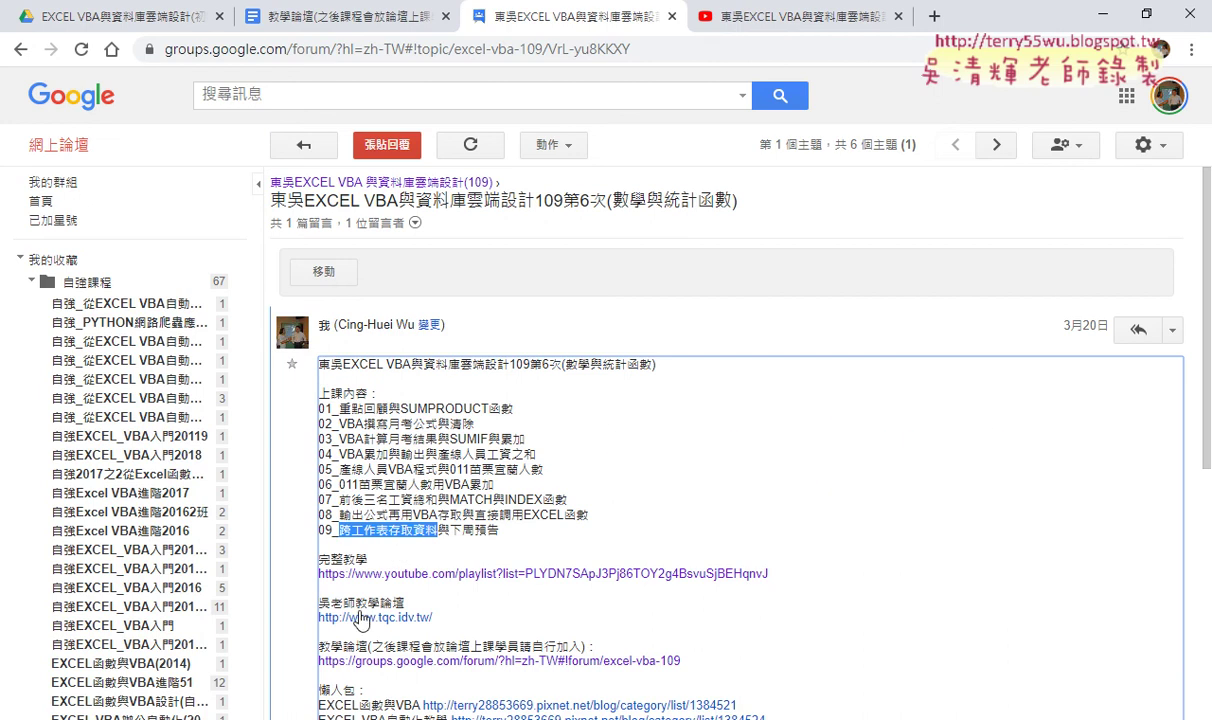
key("alt+Tab")
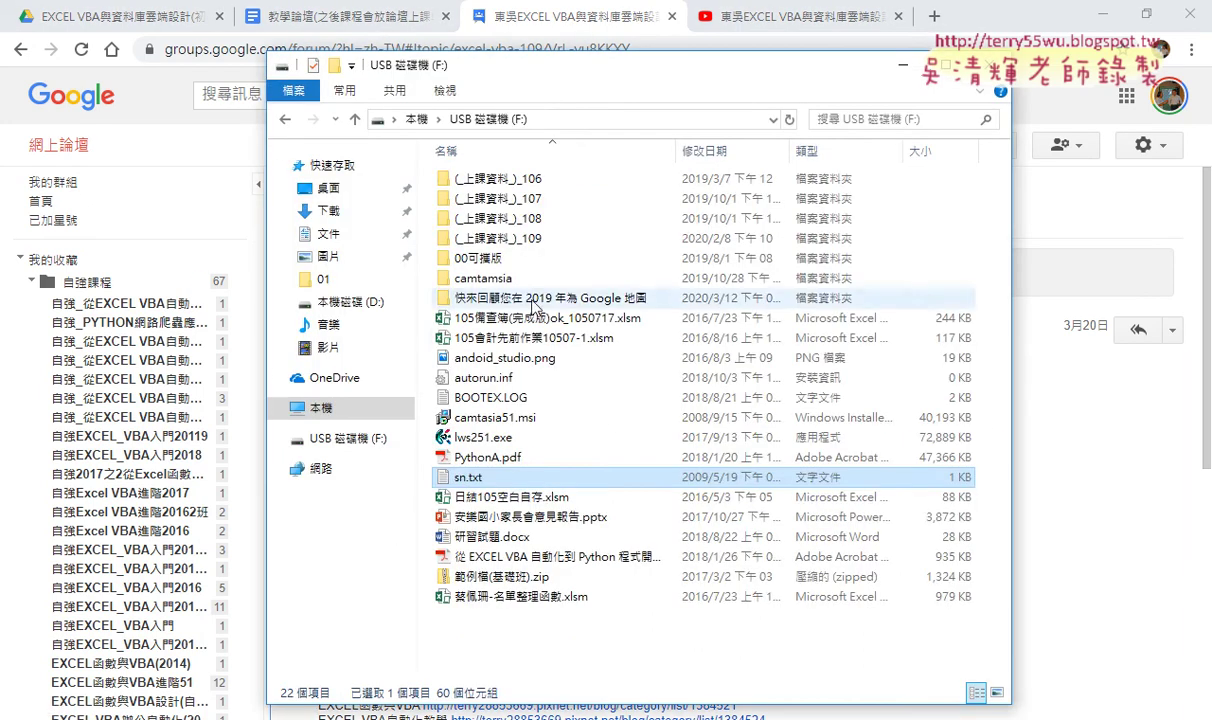
double_click(505, 240)
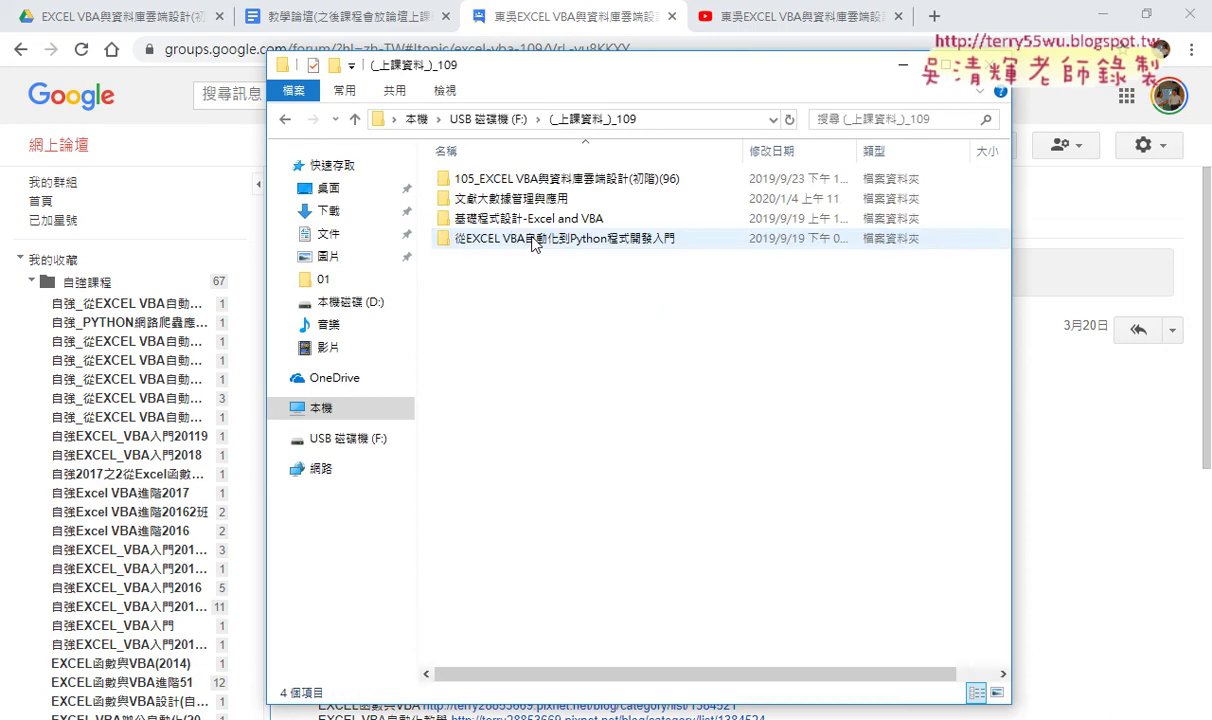
double_click(520, 178)
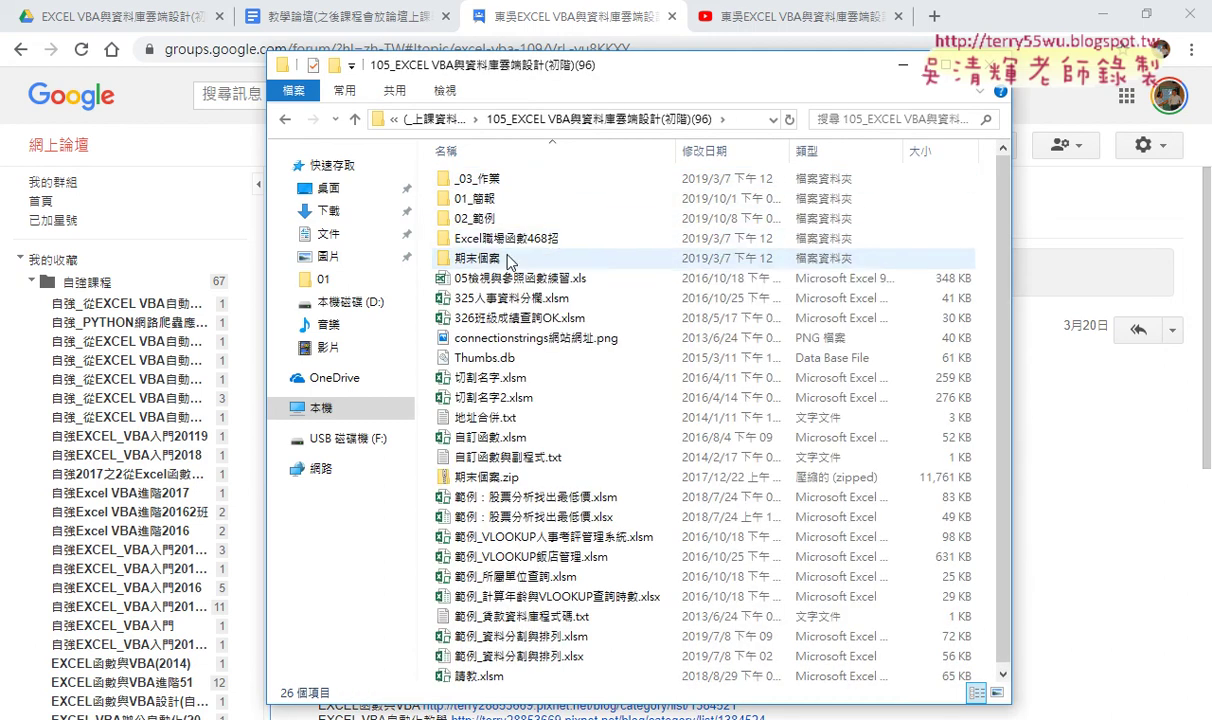
double_click(517, 217)
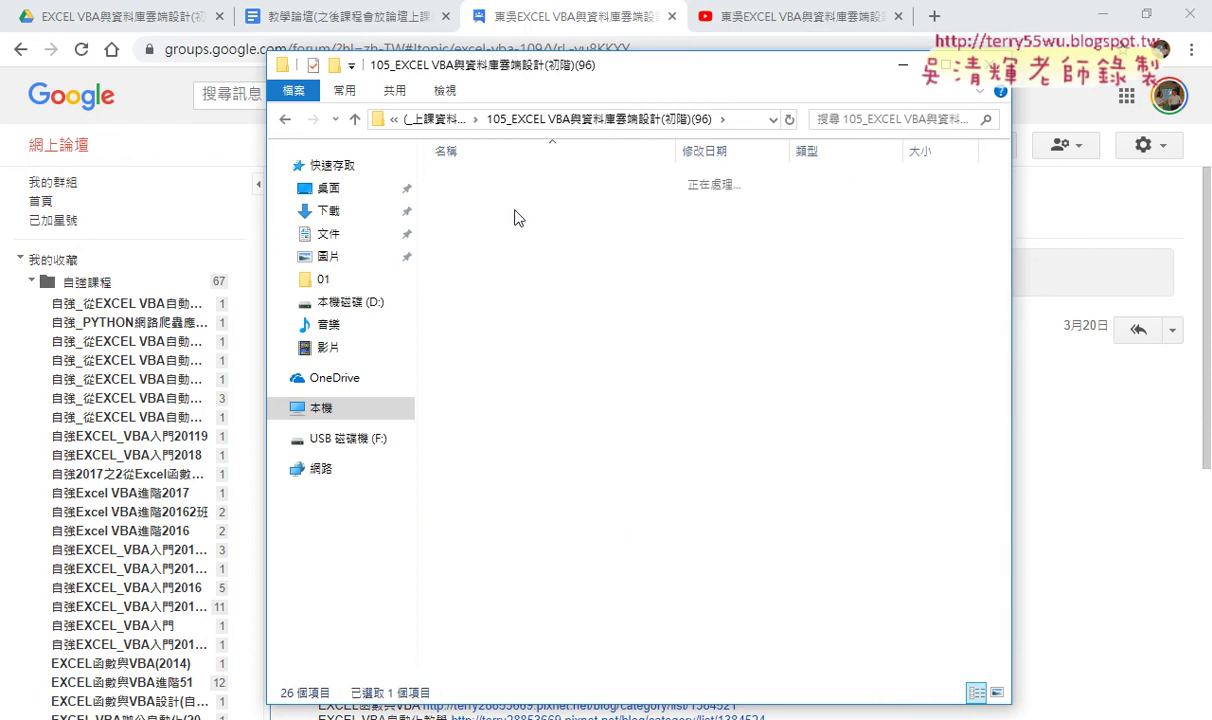
scroll(614, 441, "down", 4)
scroll(614, 441, "down", 1)
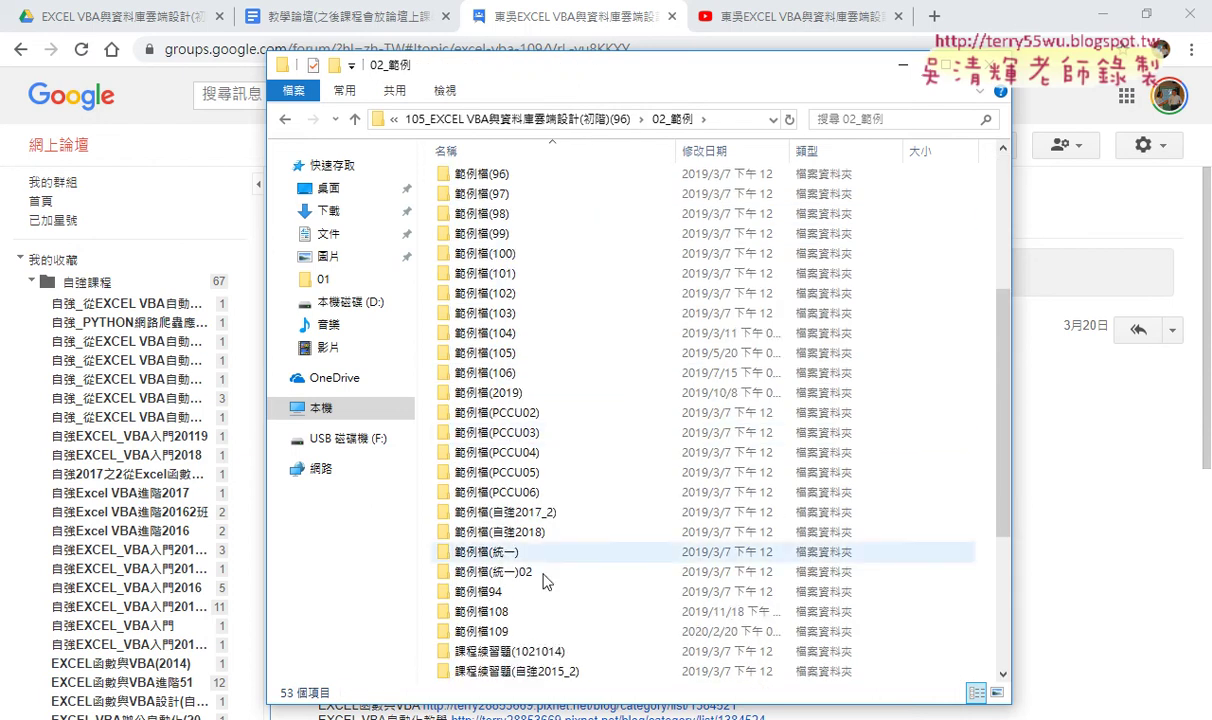
double_click(517, 632)
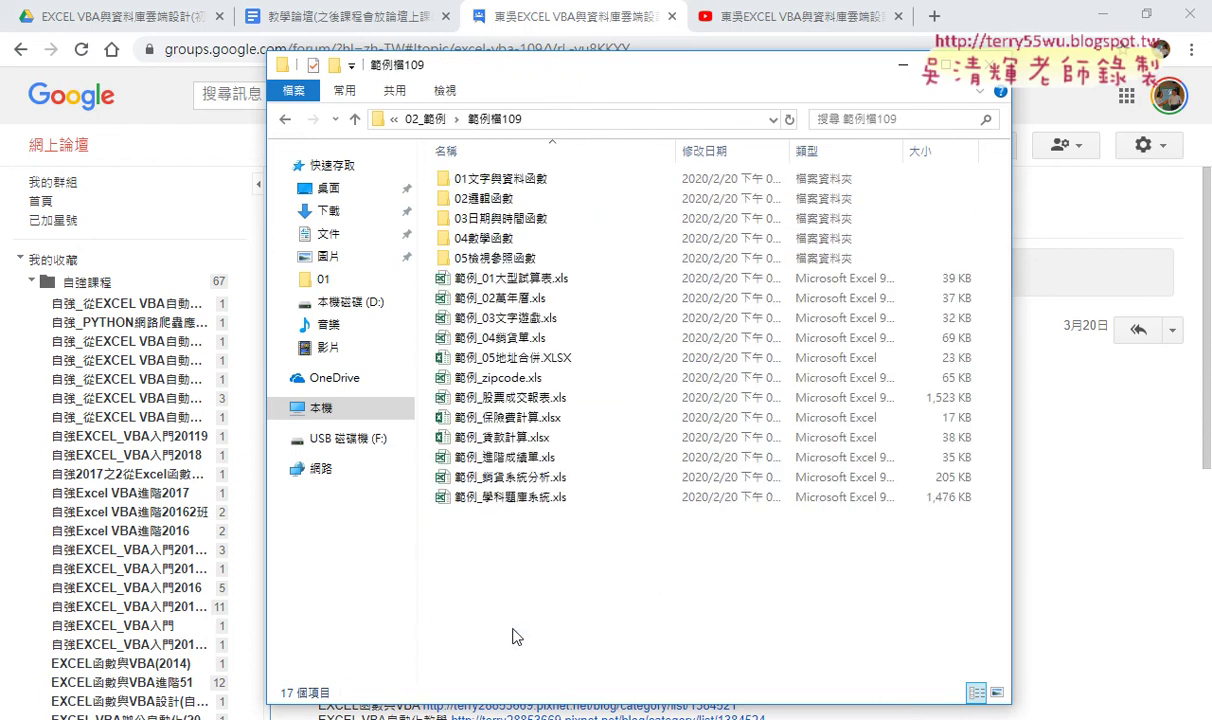
double_click(495, 238)
double_click(540, 218)
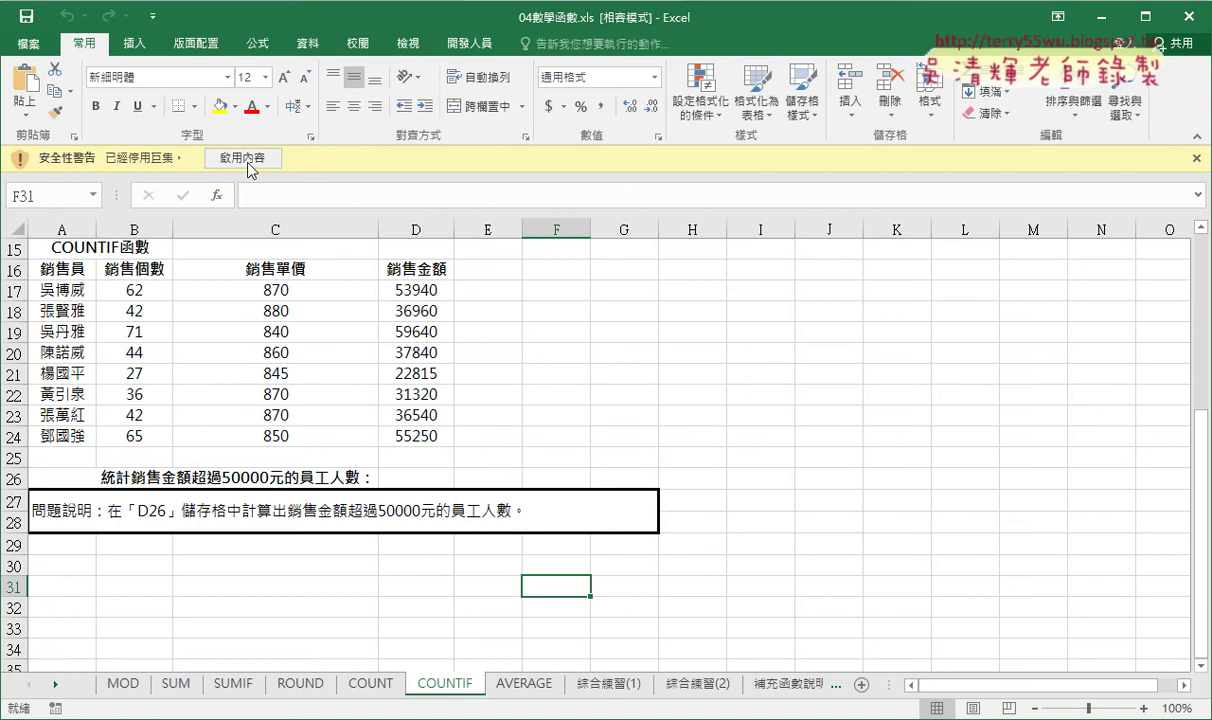
Allow the workbook's macros via 啟用內容 and show the COUNT sheet's A2:K7 data.
left_click(243, 158)
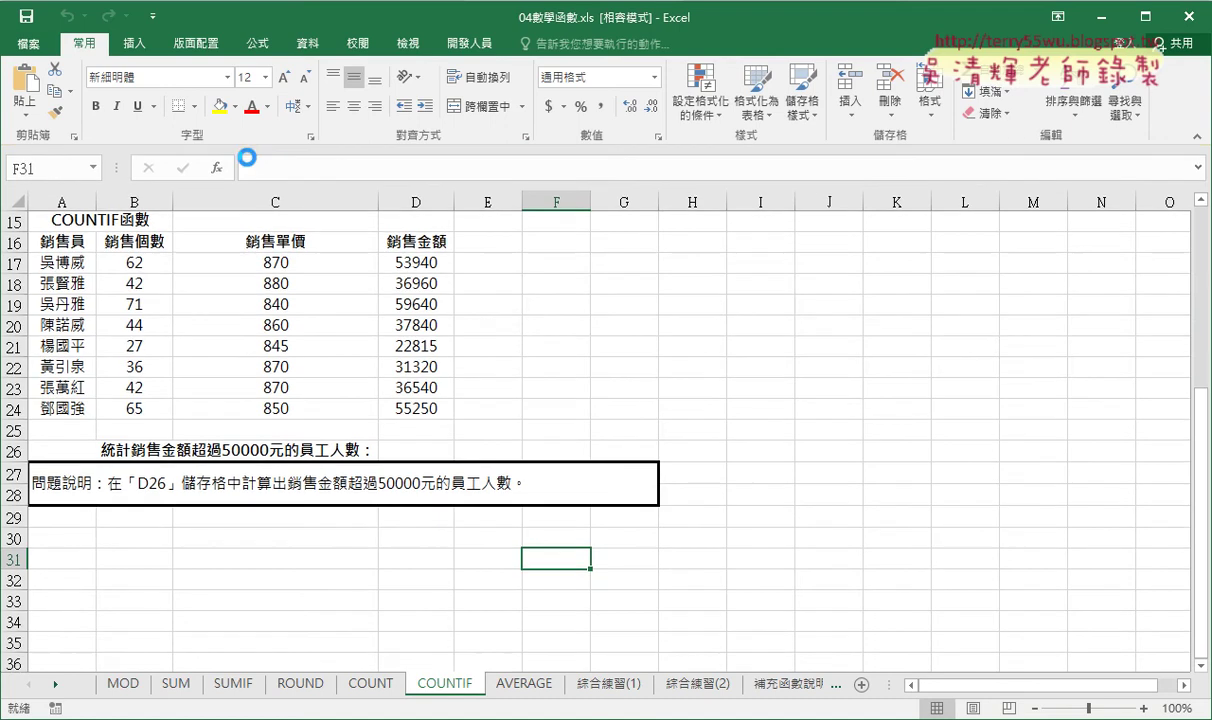
left_click(366, 684)
left_click(428, 690)
left_click(360, 684)
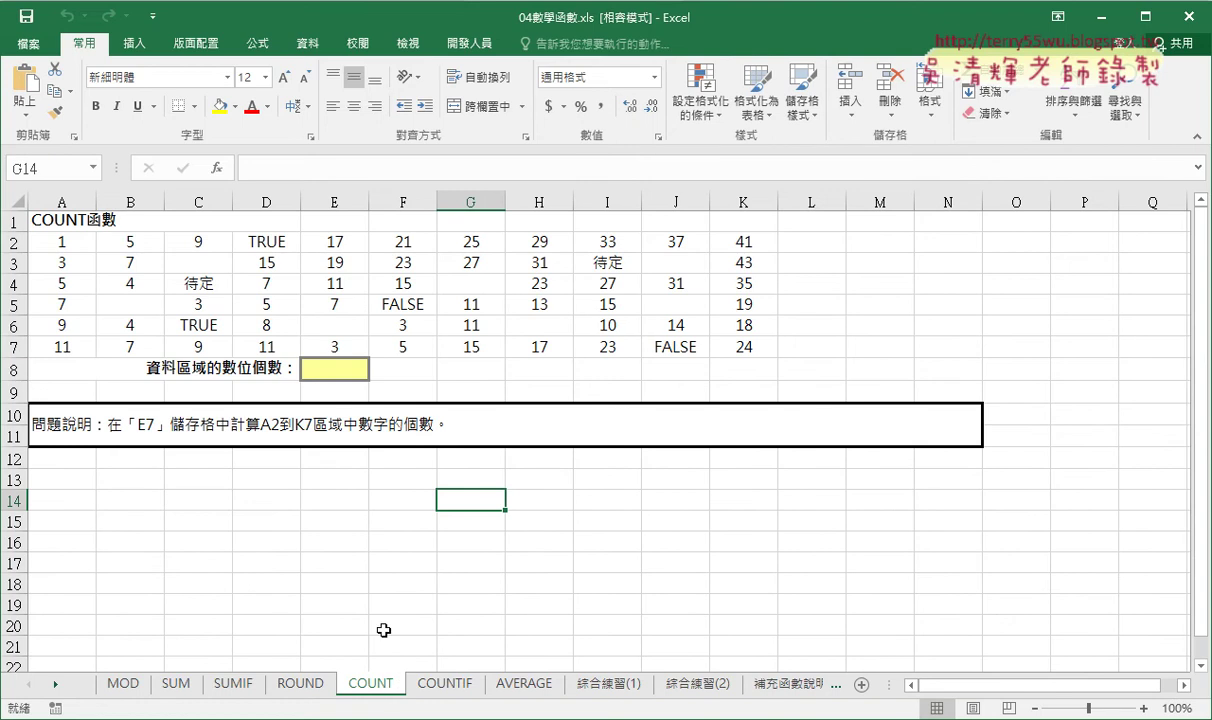
mouse_move(78, 236)
left_mouse_down()
mouse_move(575, 338)
mouse_move(774, 357)
left_mouse_up()
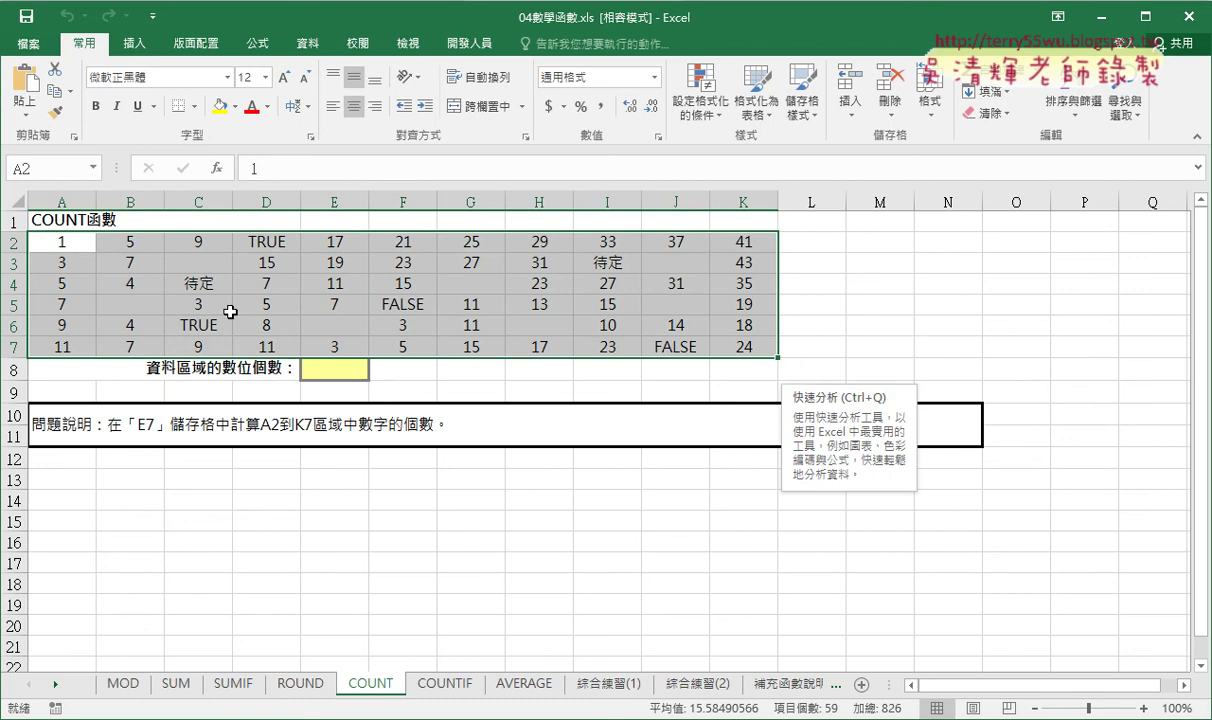
left_click_drag(50, 240, 753, 347)
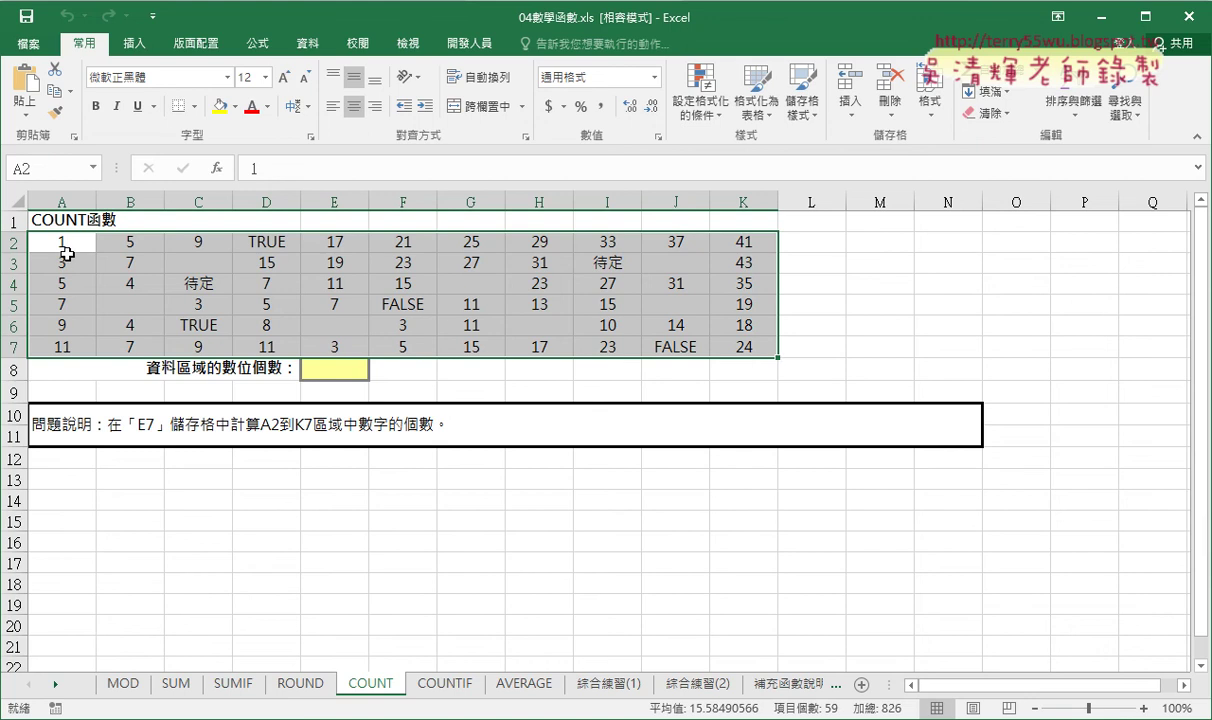
left_click(312, 366)
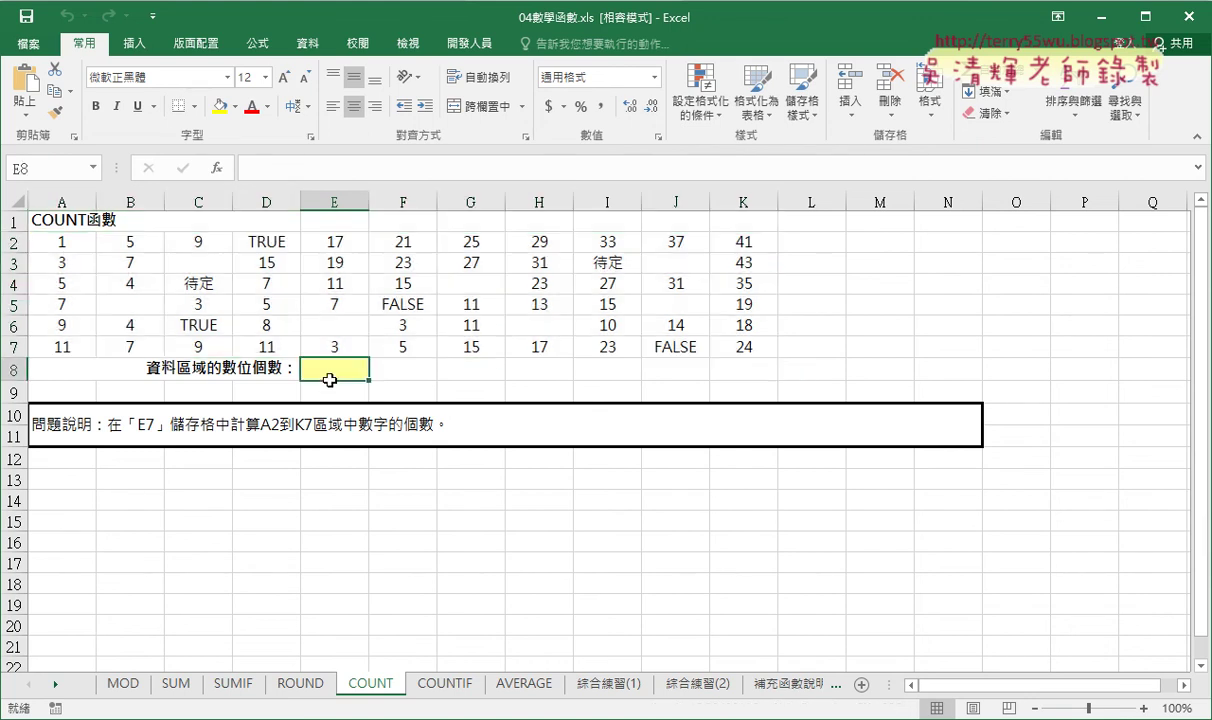
left_click_drag(60, 242, 768, 352)
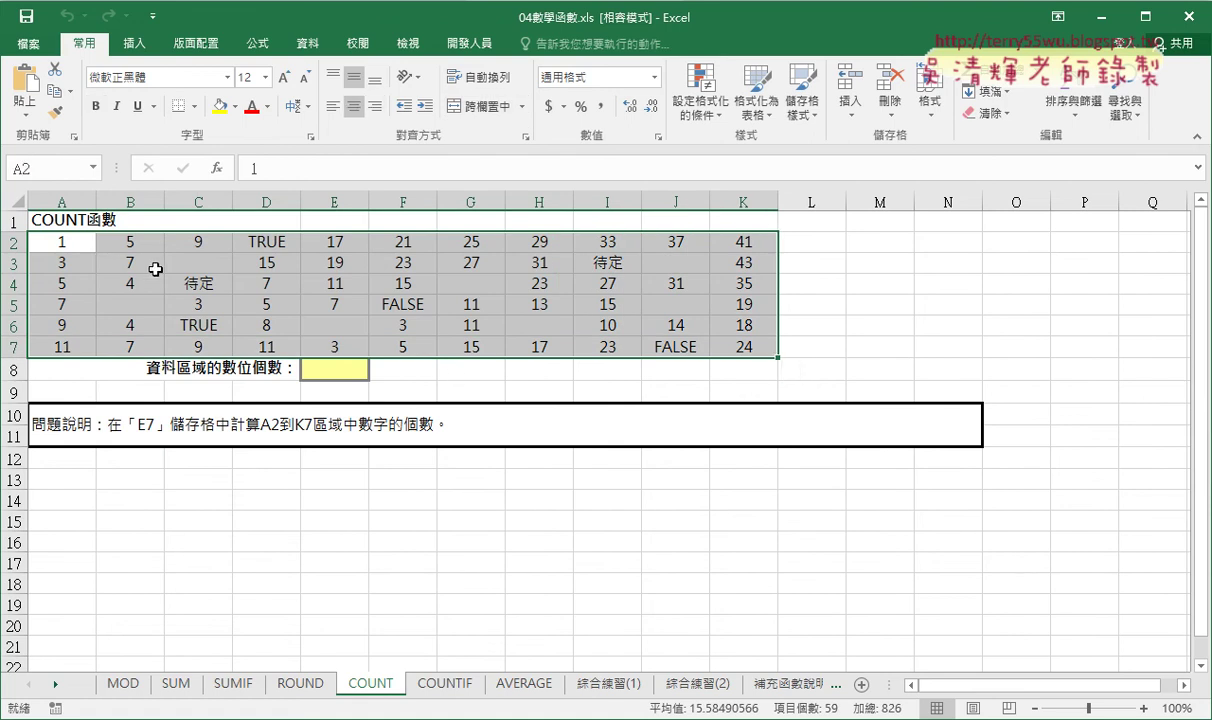
left_click(678, 264)
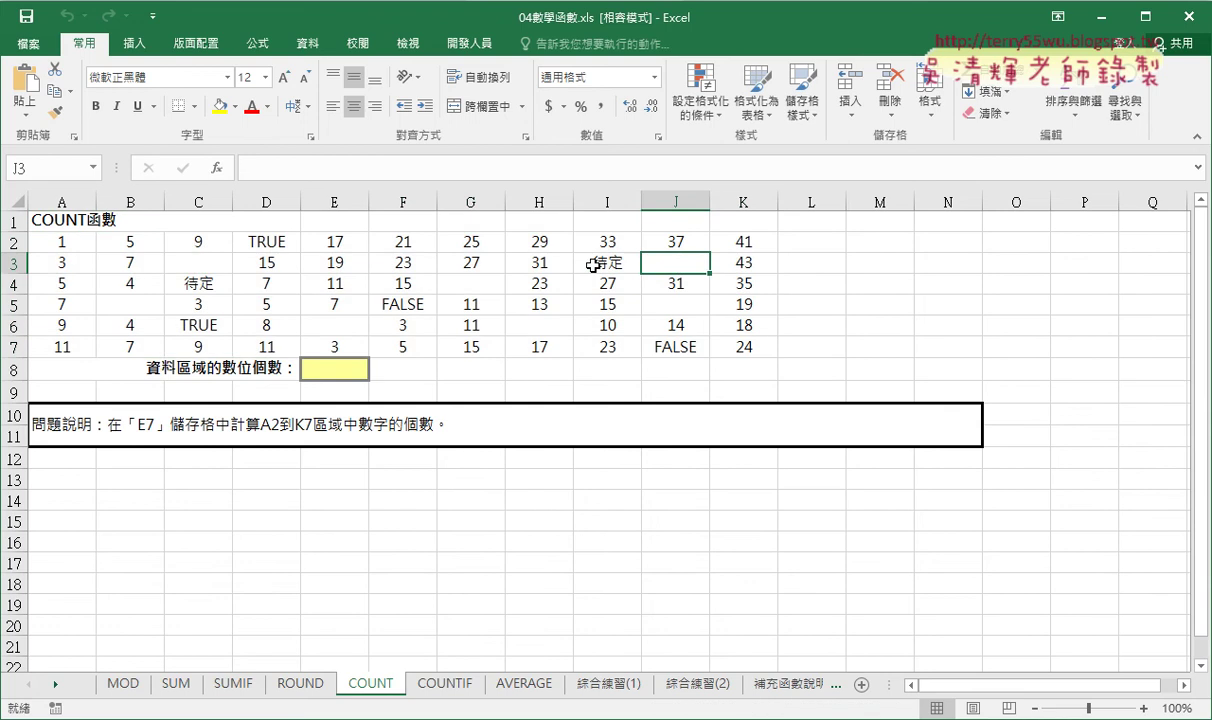
left_click(182, 262)
left_click(110, 303)
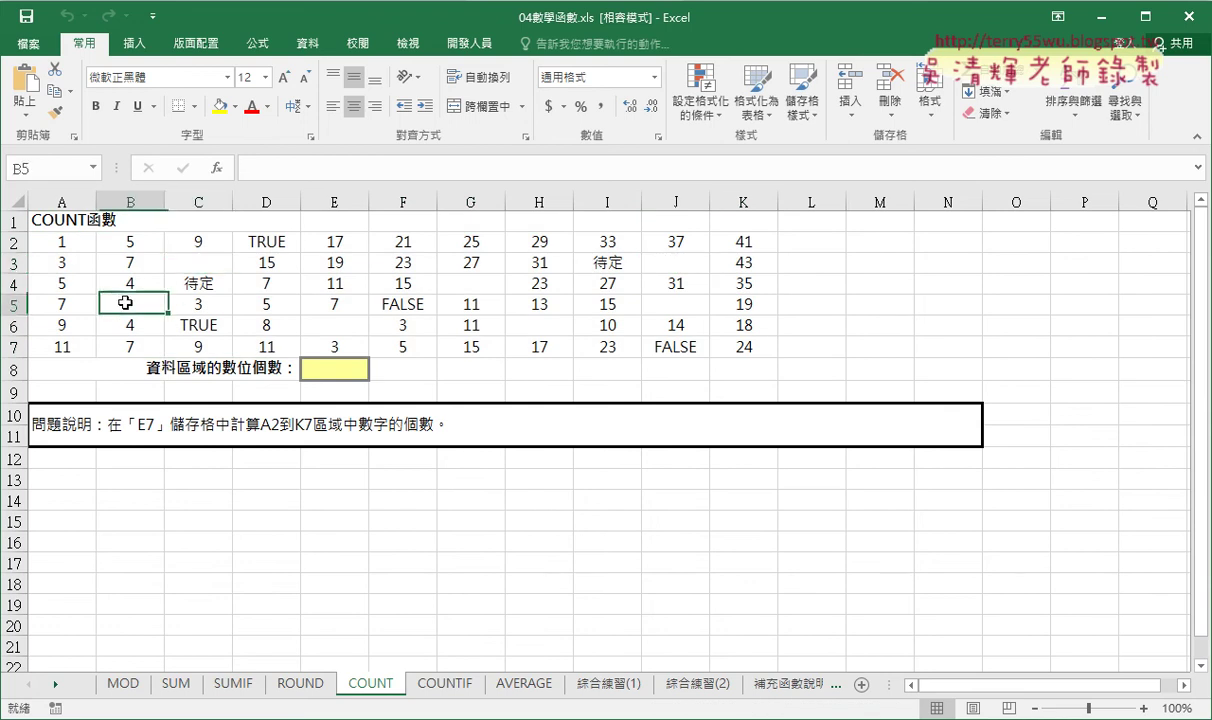
left_click(327, 305)
left_click(465, 284)
left_click(530, 322)
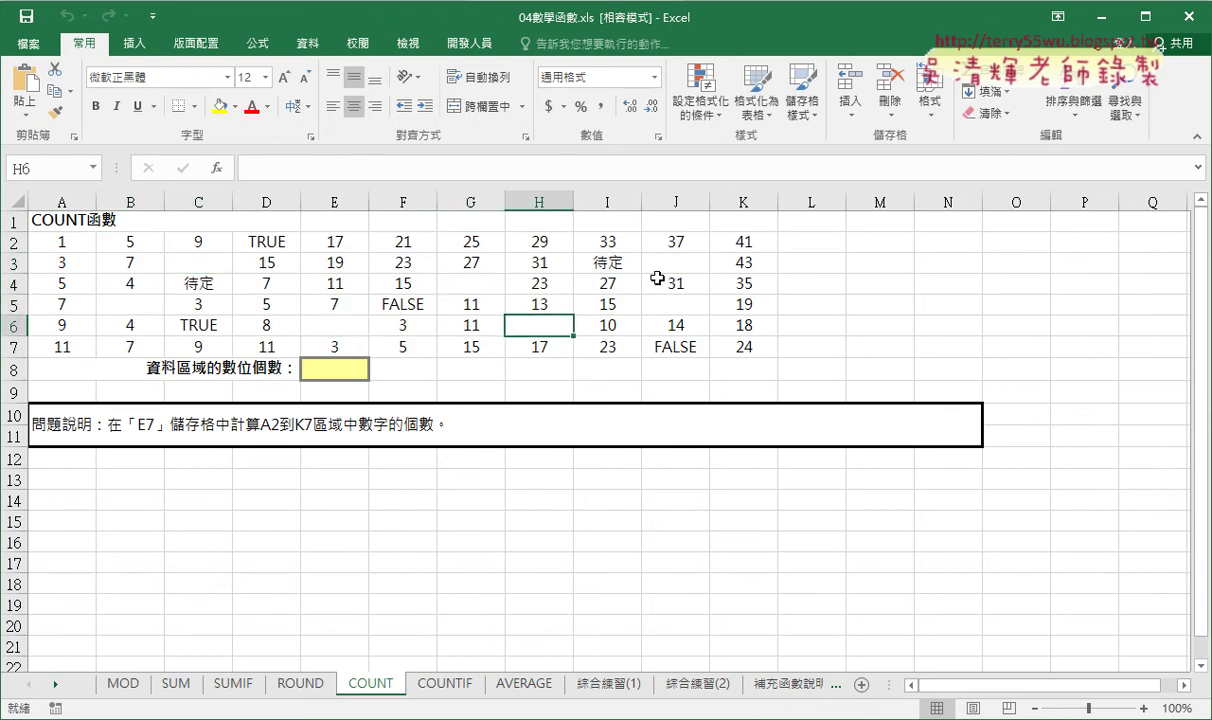
left_click(660, 262)
left_click(676, 304)
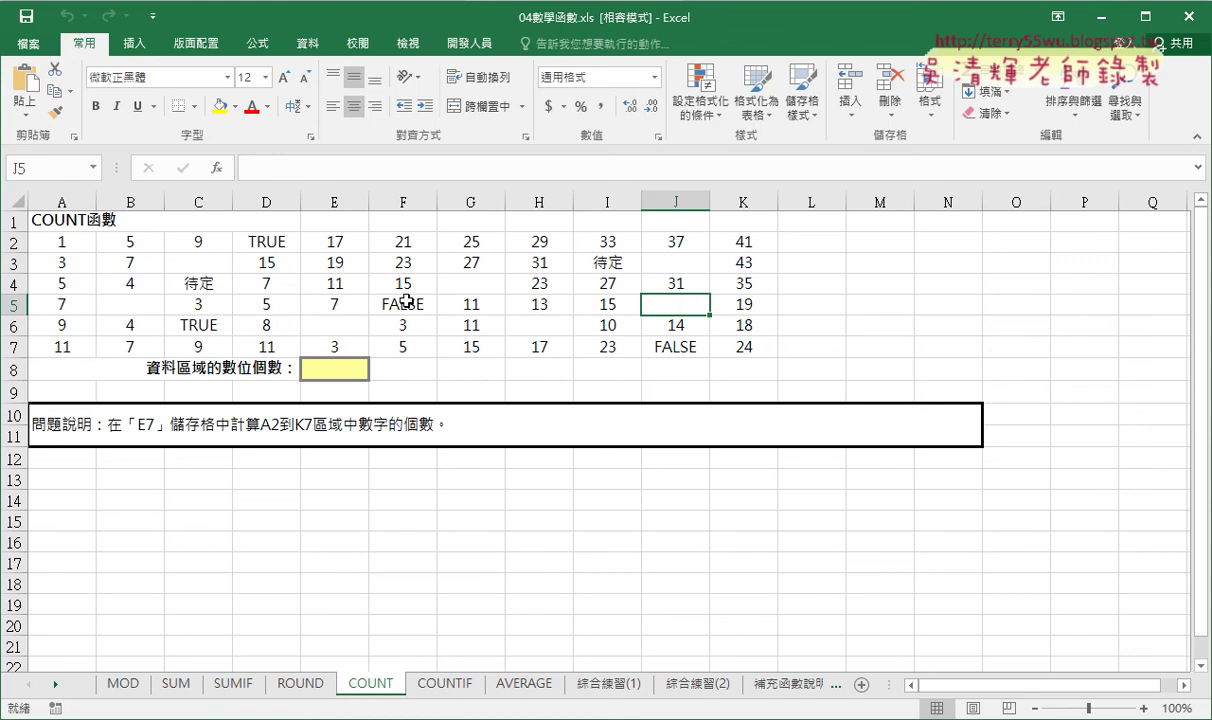
left_click_drag(62, 241, 737, 356)
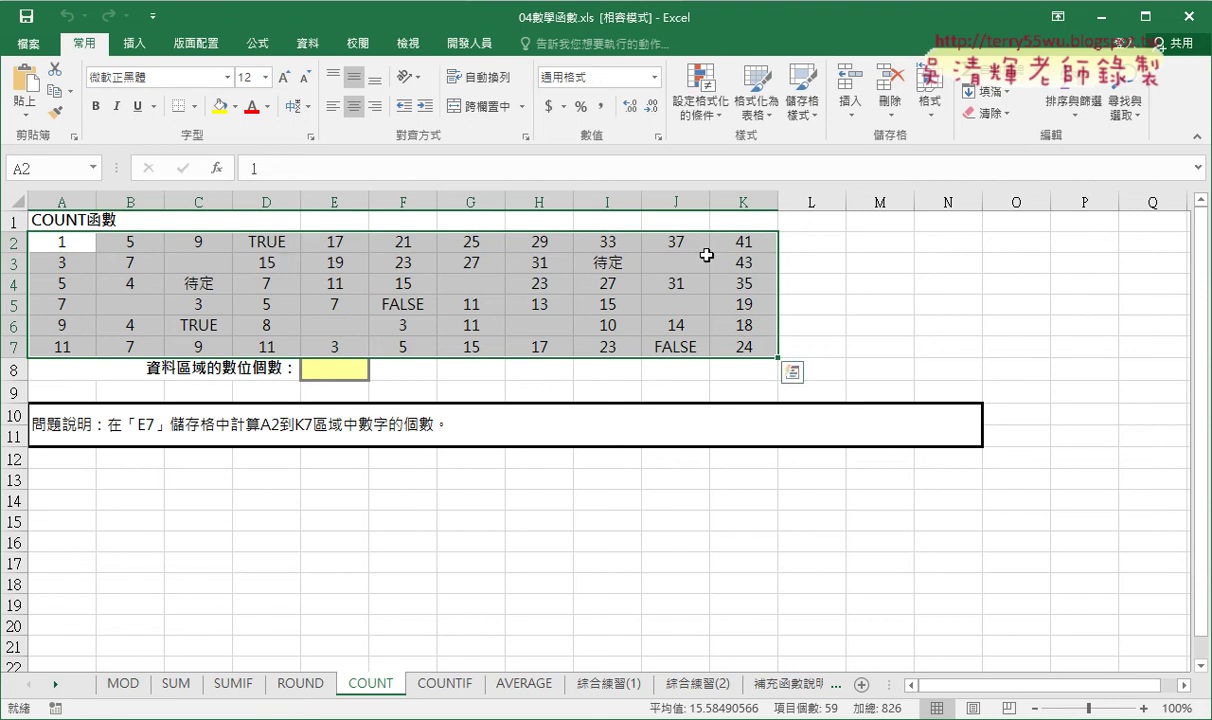
left_click(260, 242)
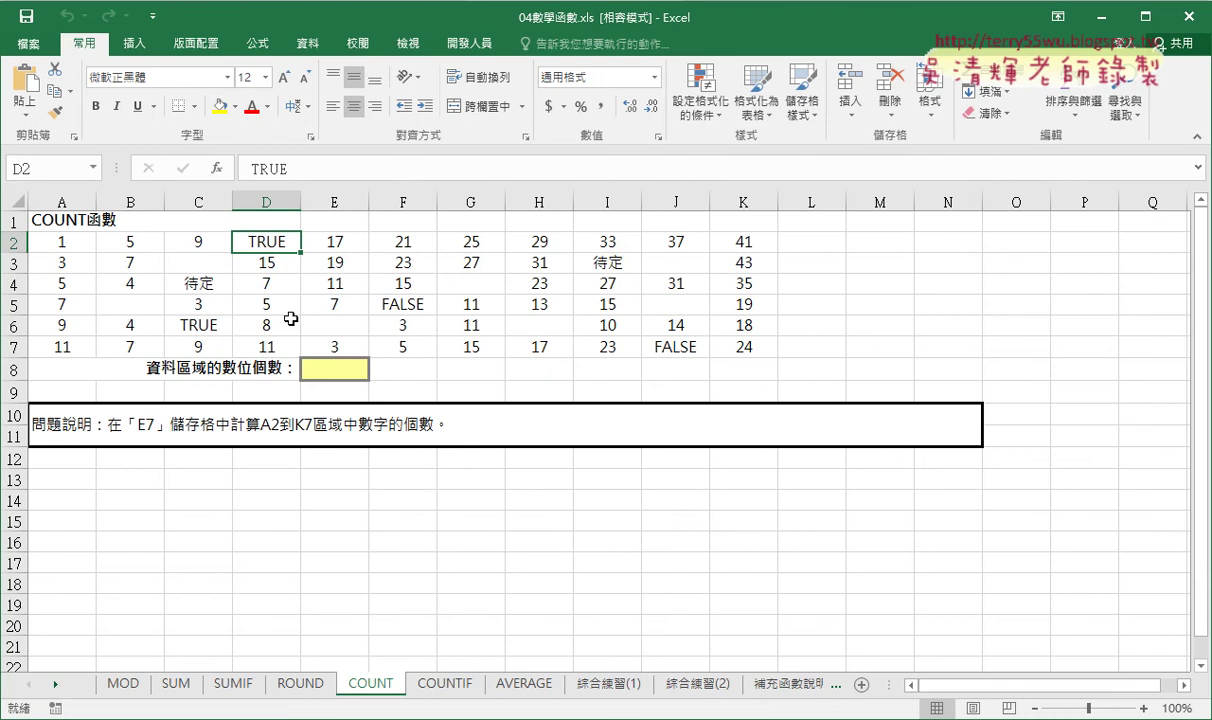
left_click(182, 280)
left_click(206, 328)
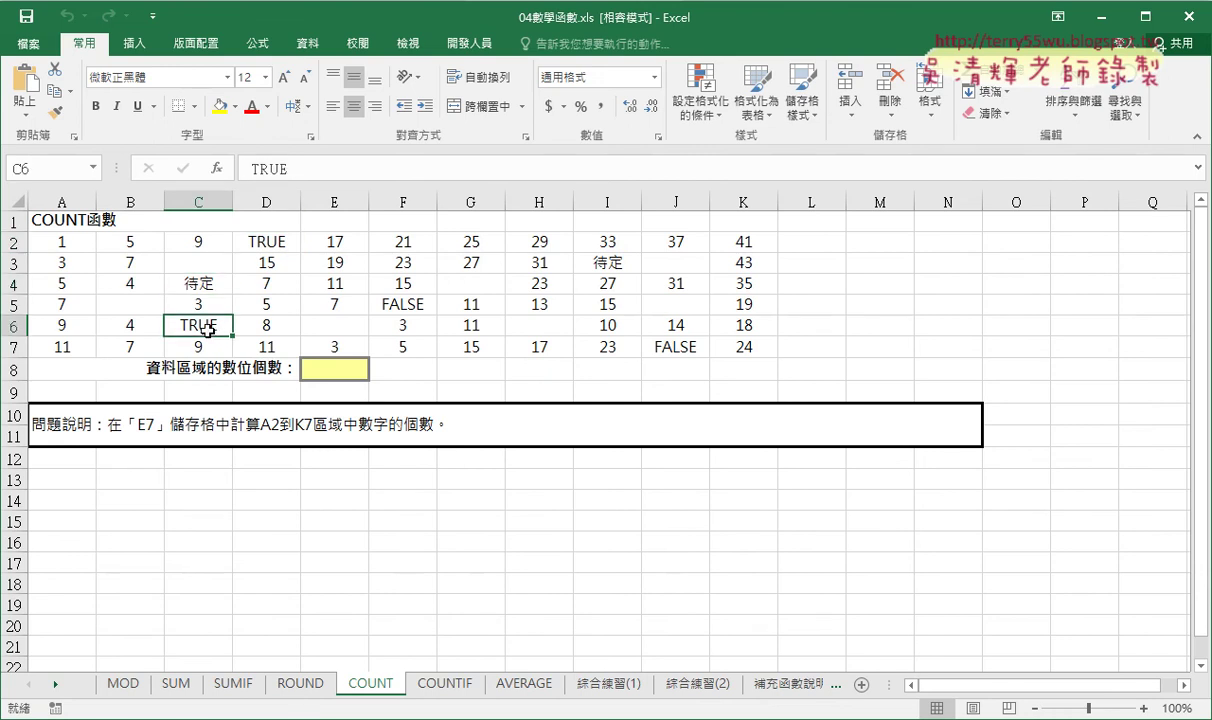
left_click(206, 287)
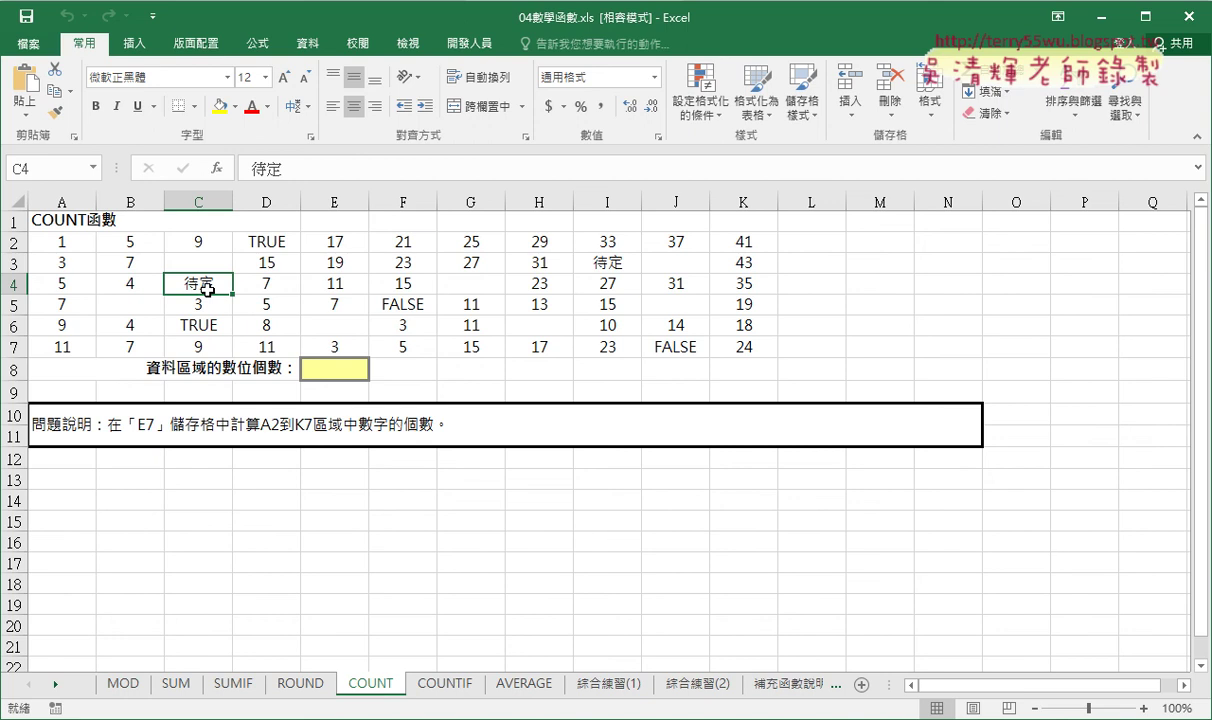
left_click(332, 362)
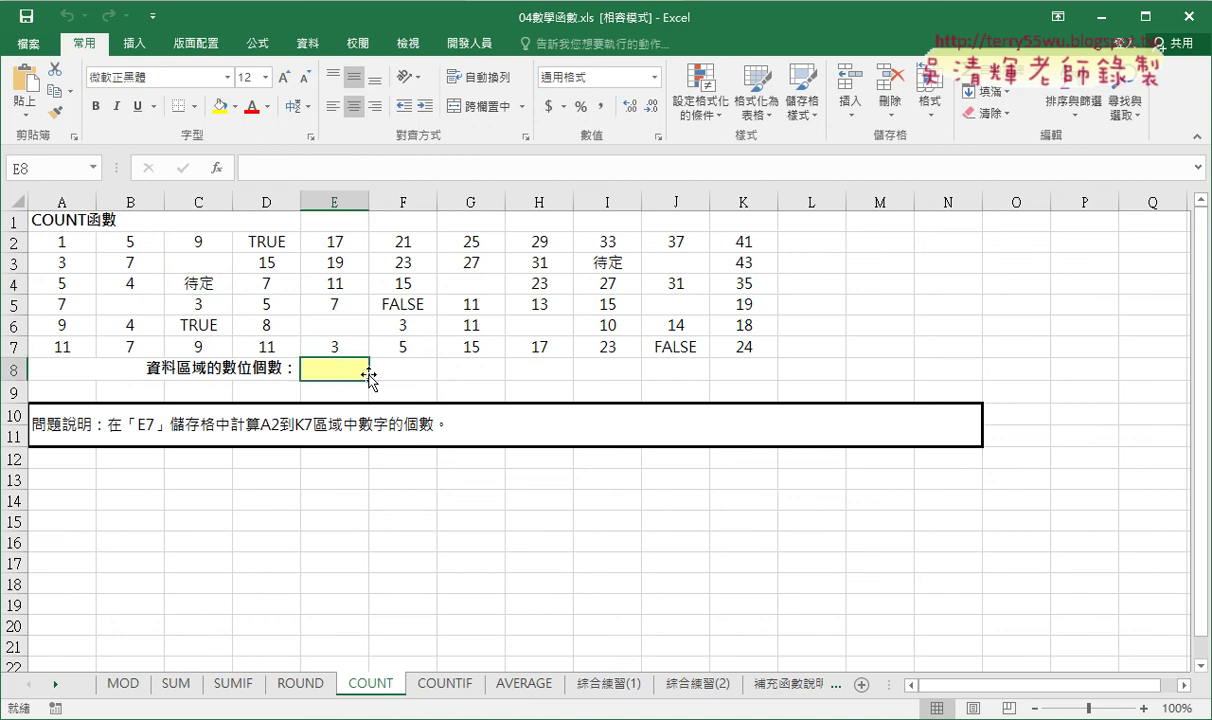
For E8, list the 統計 category functions and read the COUNT description.
left_click(216, 168)
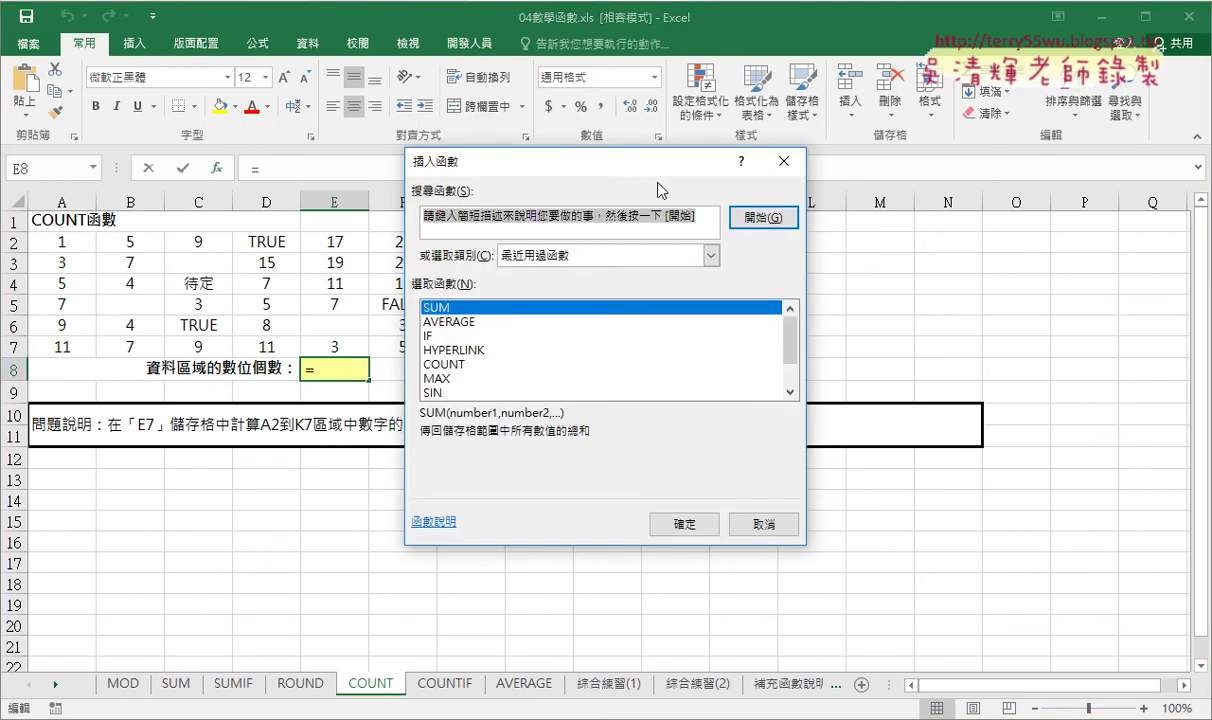
left_click_drag(640, 161, 898, 83)
left_click(968, 177)
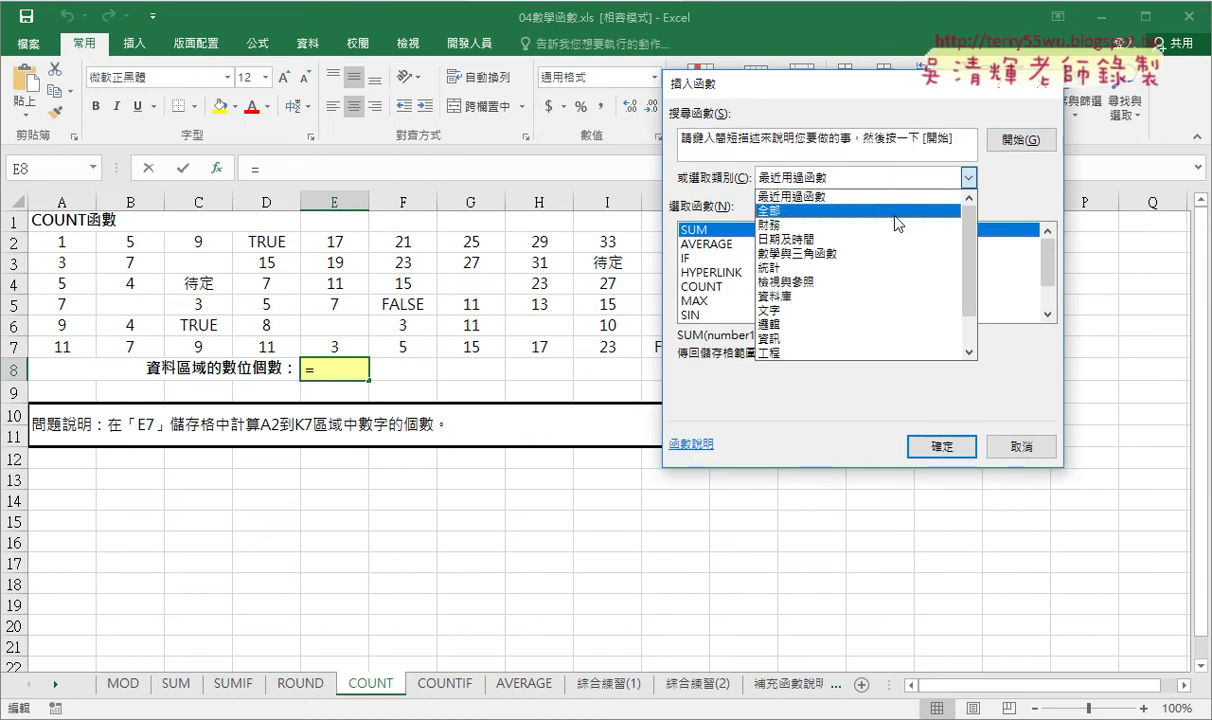
left_click(958, 267)
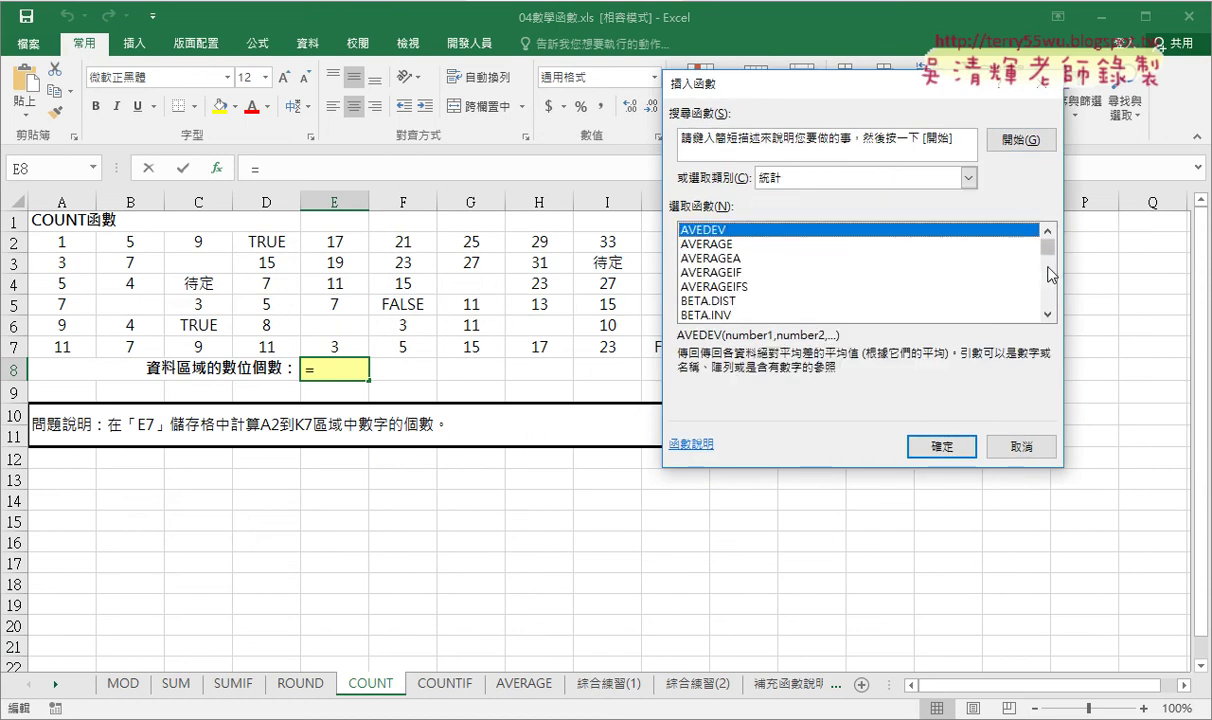
scroll(1048, 274, "down", 2)
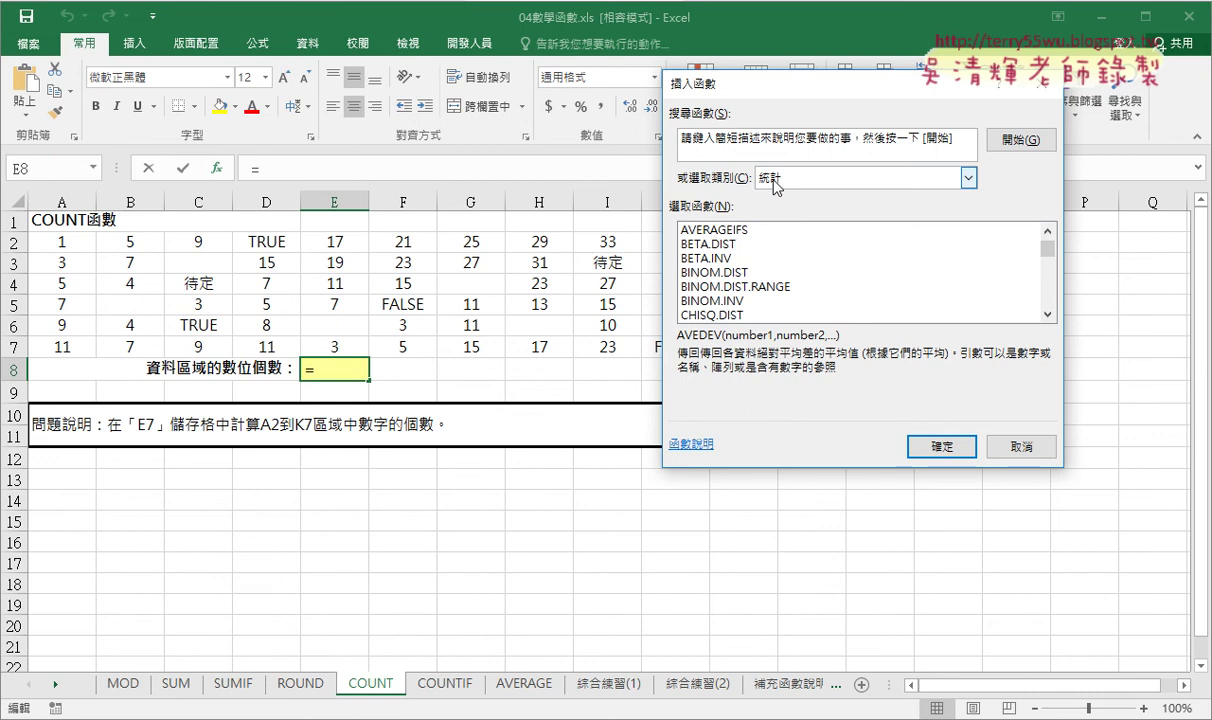
left_click(1047, 315)
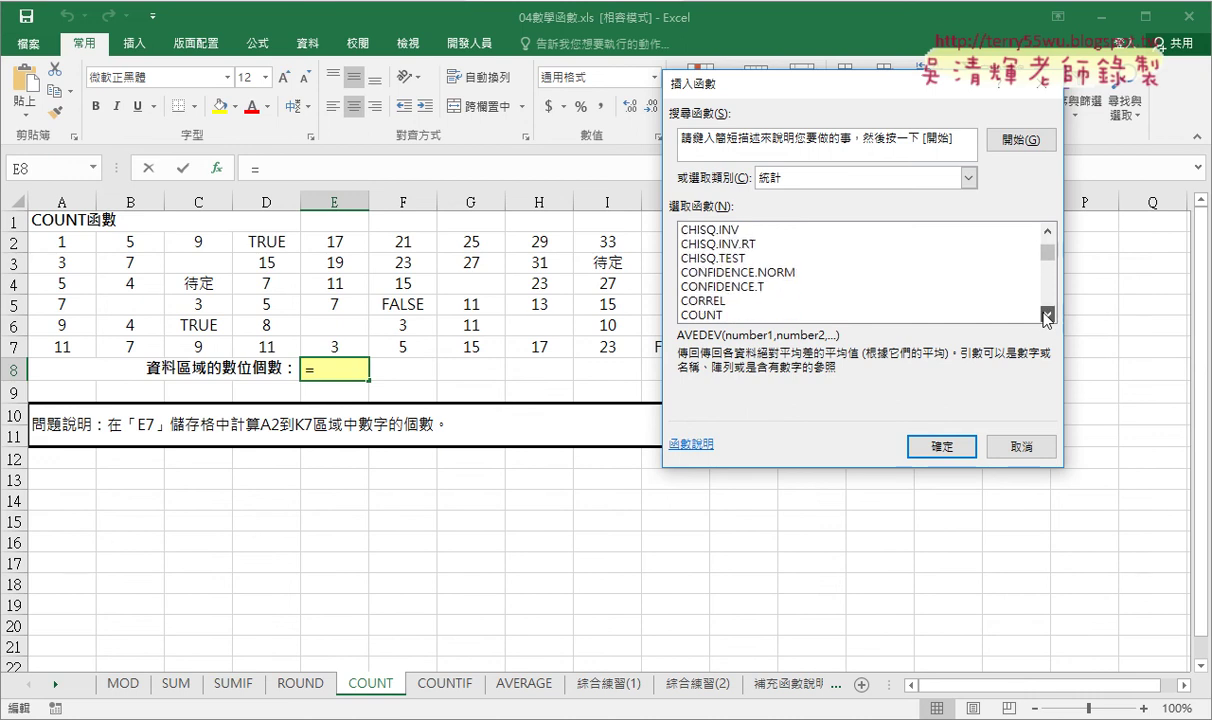
left_click(1047, 316)
left_click(1047, 316)
left_click(1047, 316)
left_click(1047, 316)
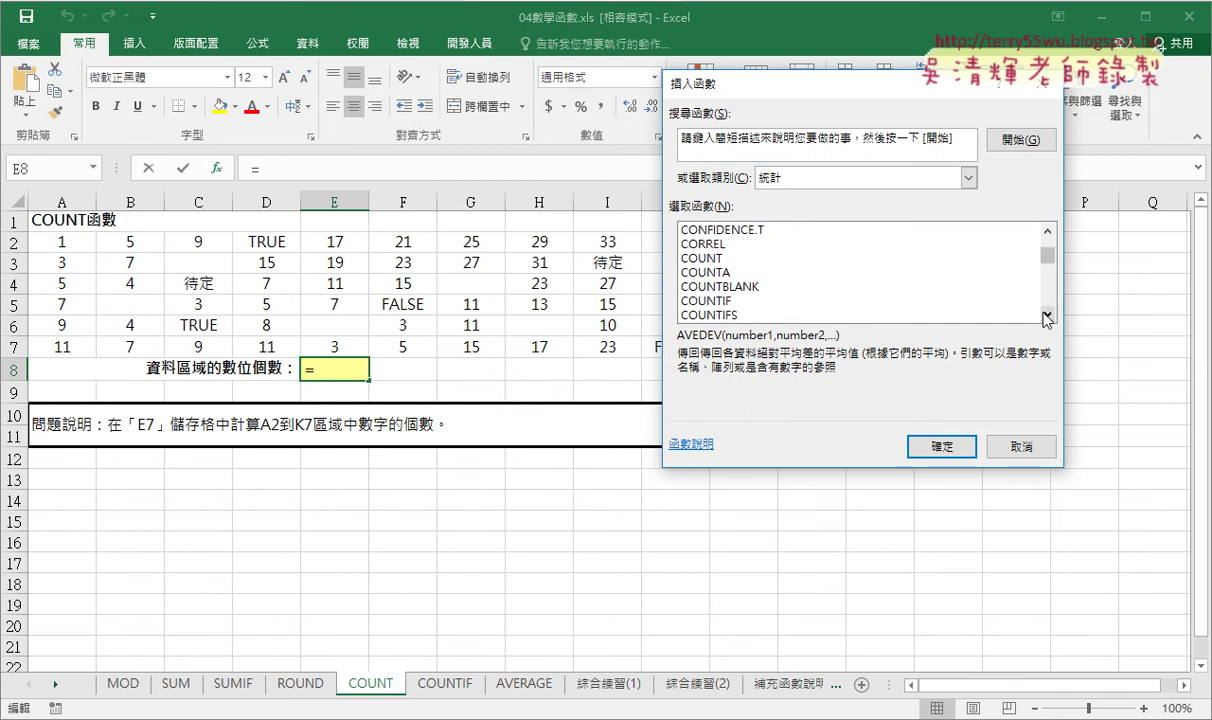
left_click(728, 260)
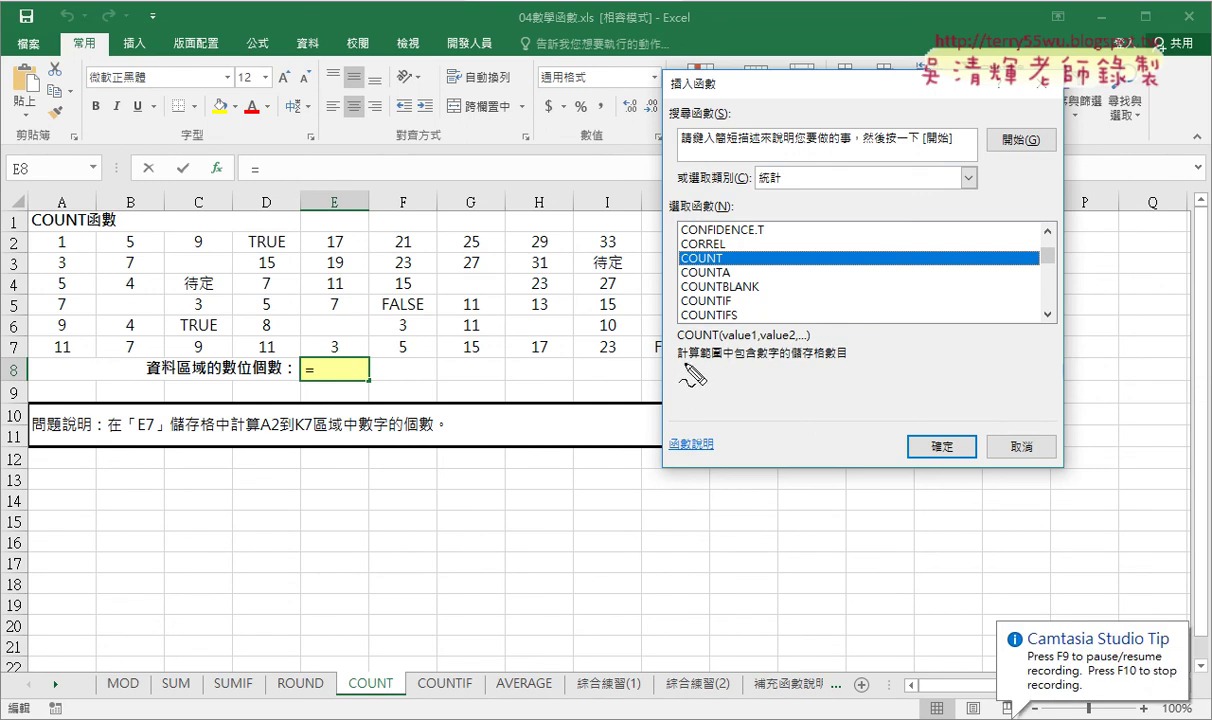
Compare the COUNTA, COUNTBLANK and COUNTIF descriptions, then choose COUNT.
left_click_drag(678, 362, 848, 362)
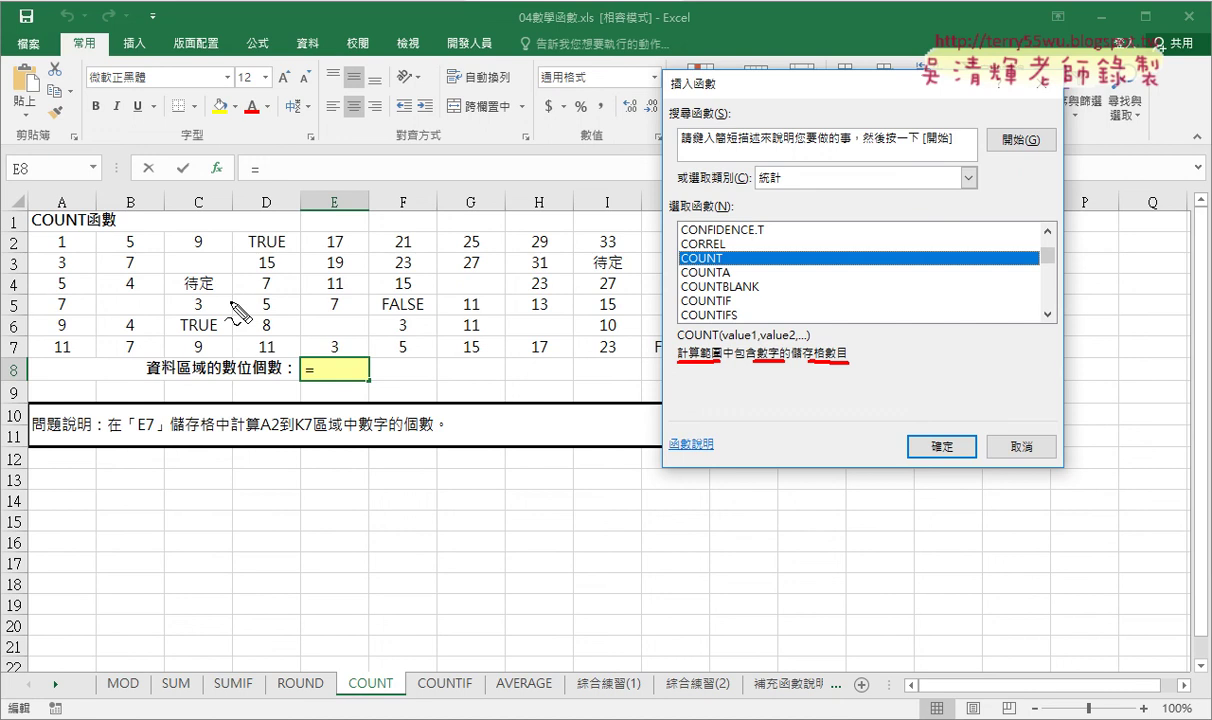
left_click_drag(676, 268, 729, 279)
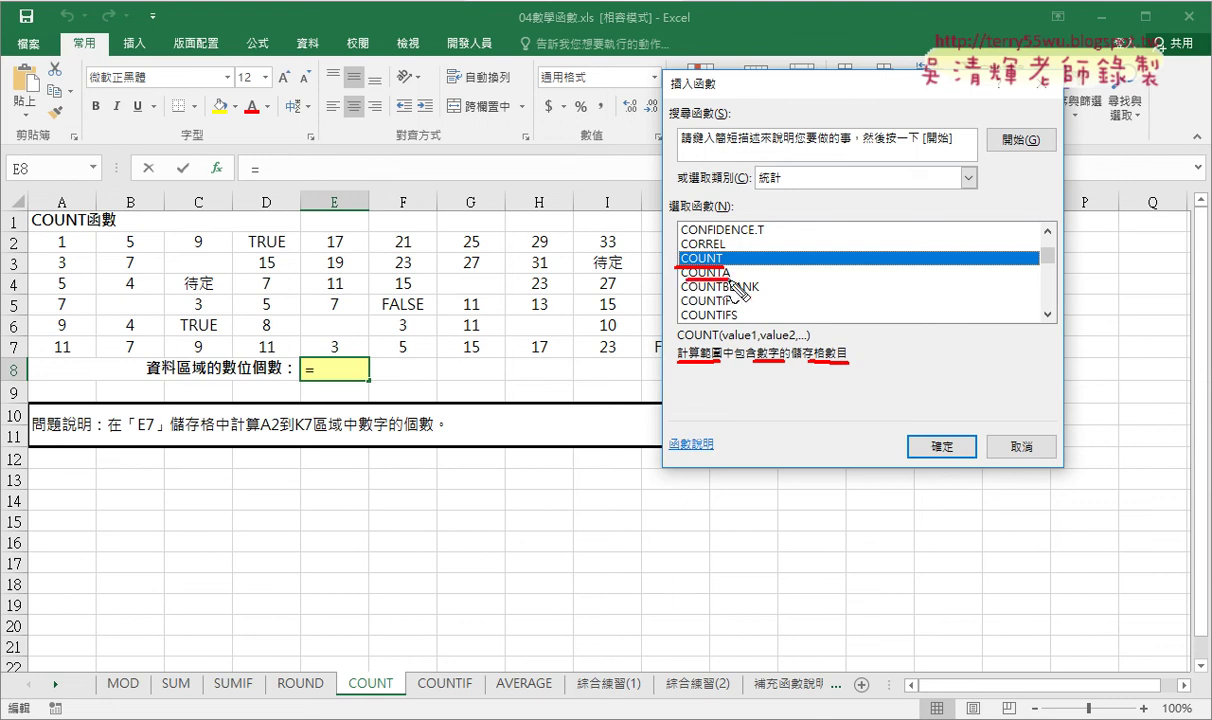
key("Escape")
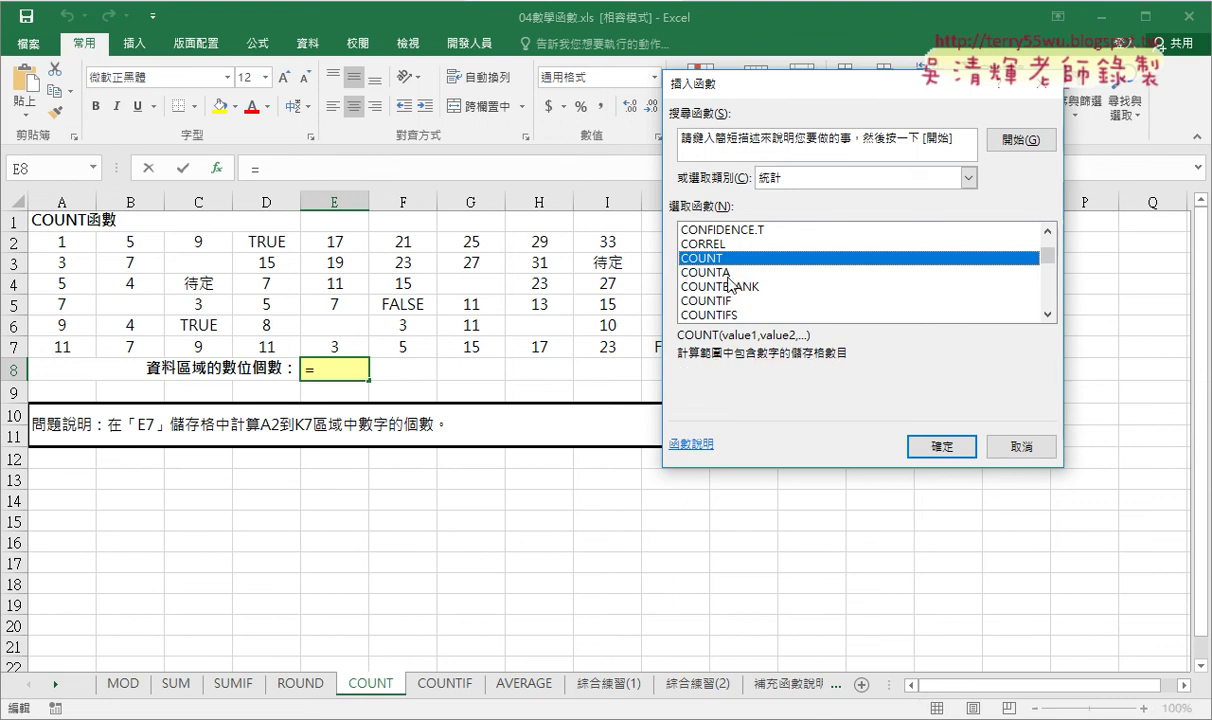
left_click(729, 277)
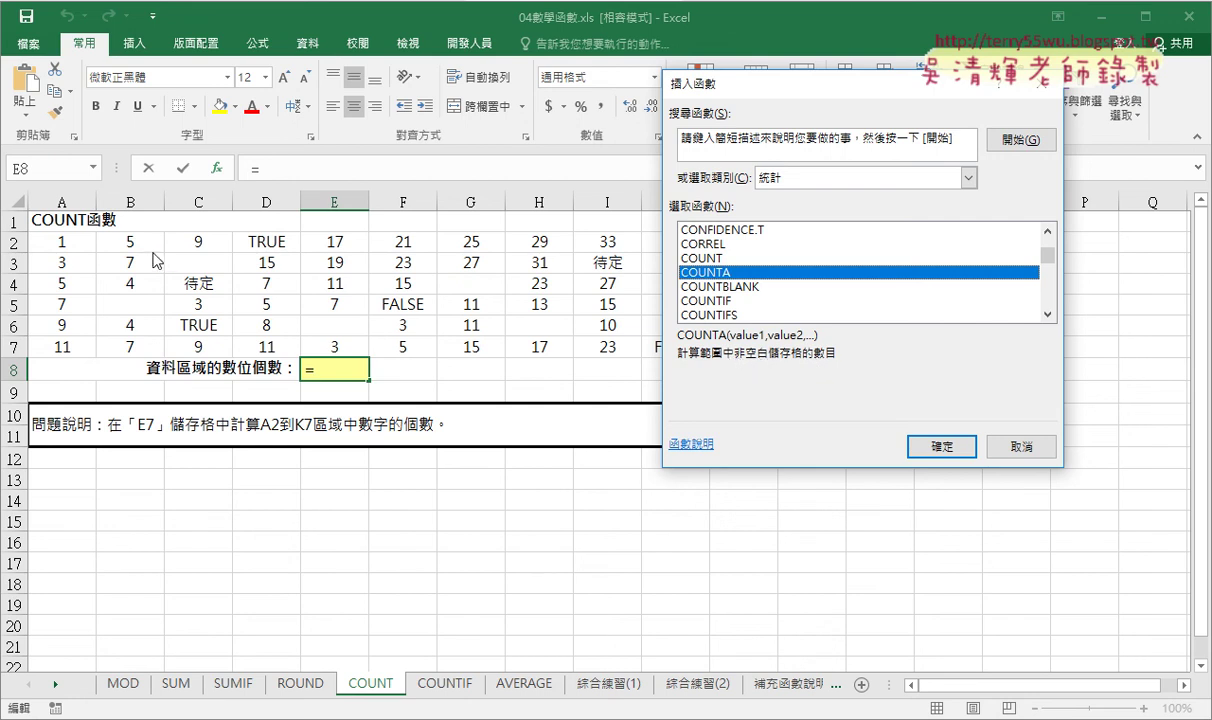
left_click(749, 288)
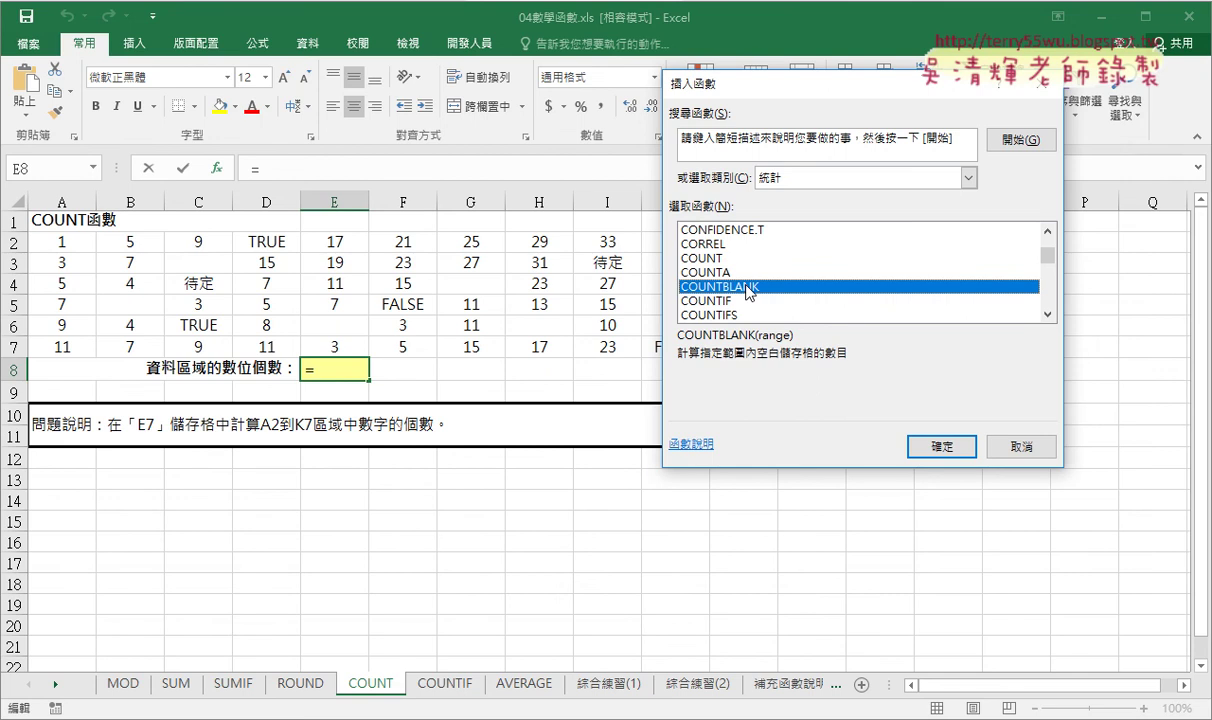
left_click(747, 303)
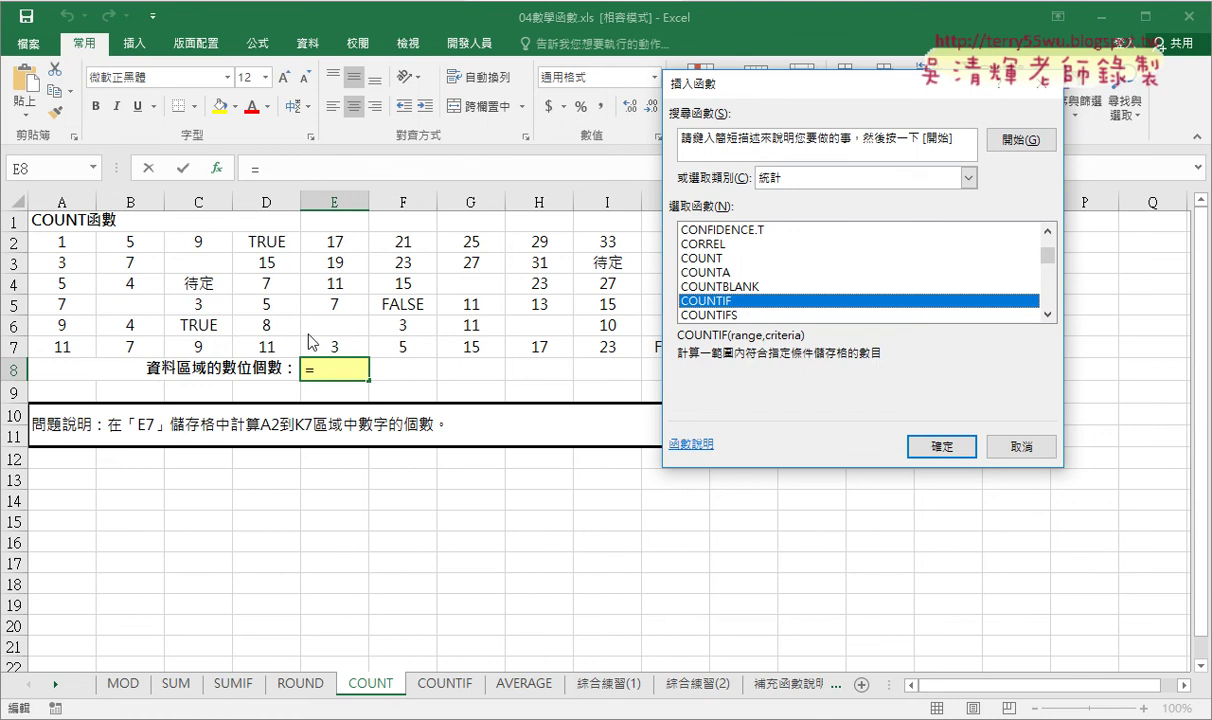
left_click(705, 258)
Enter =COUNT(A2:K7) in E8, returning 53, then select G8.
left_click(915, 432)
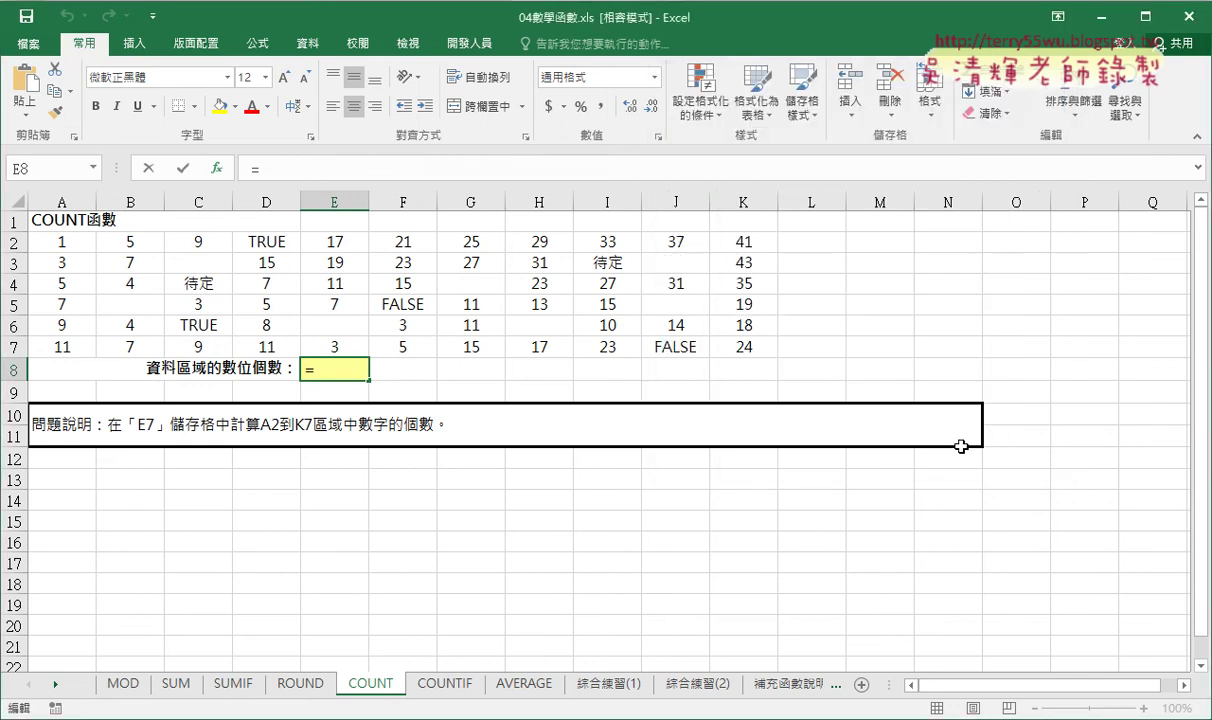
left_click_drag(75, 247, 749, 346)
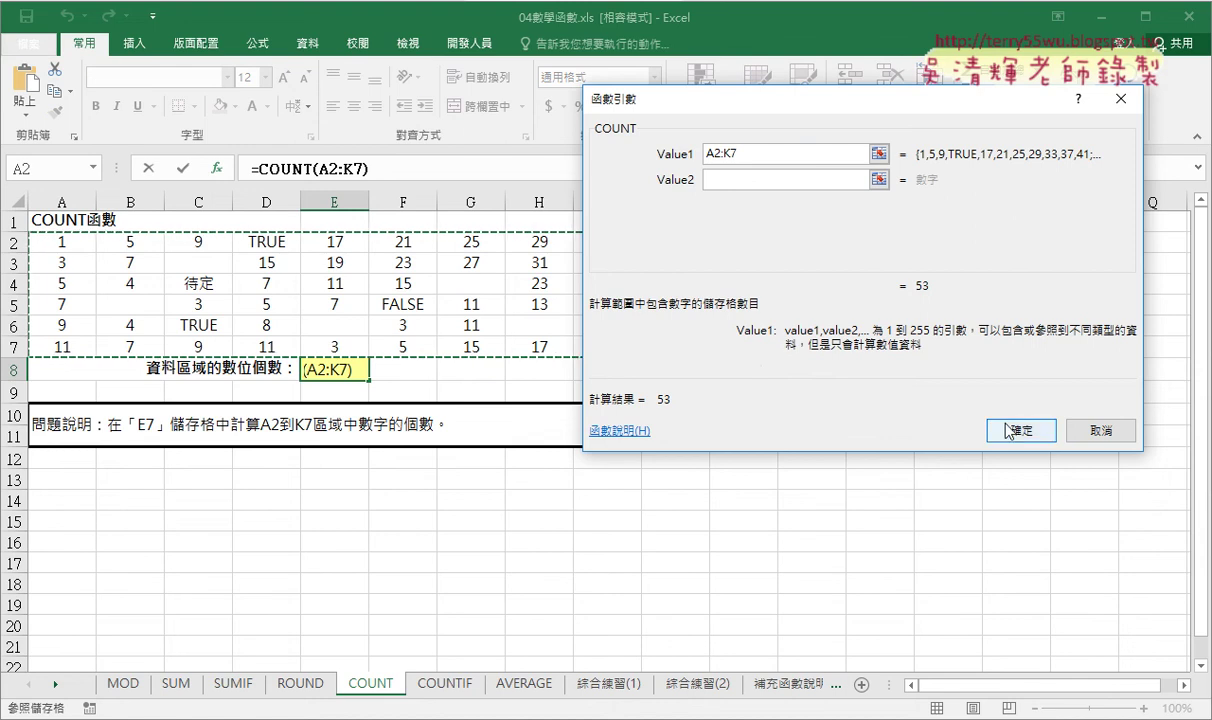
left_click(1005, 425)
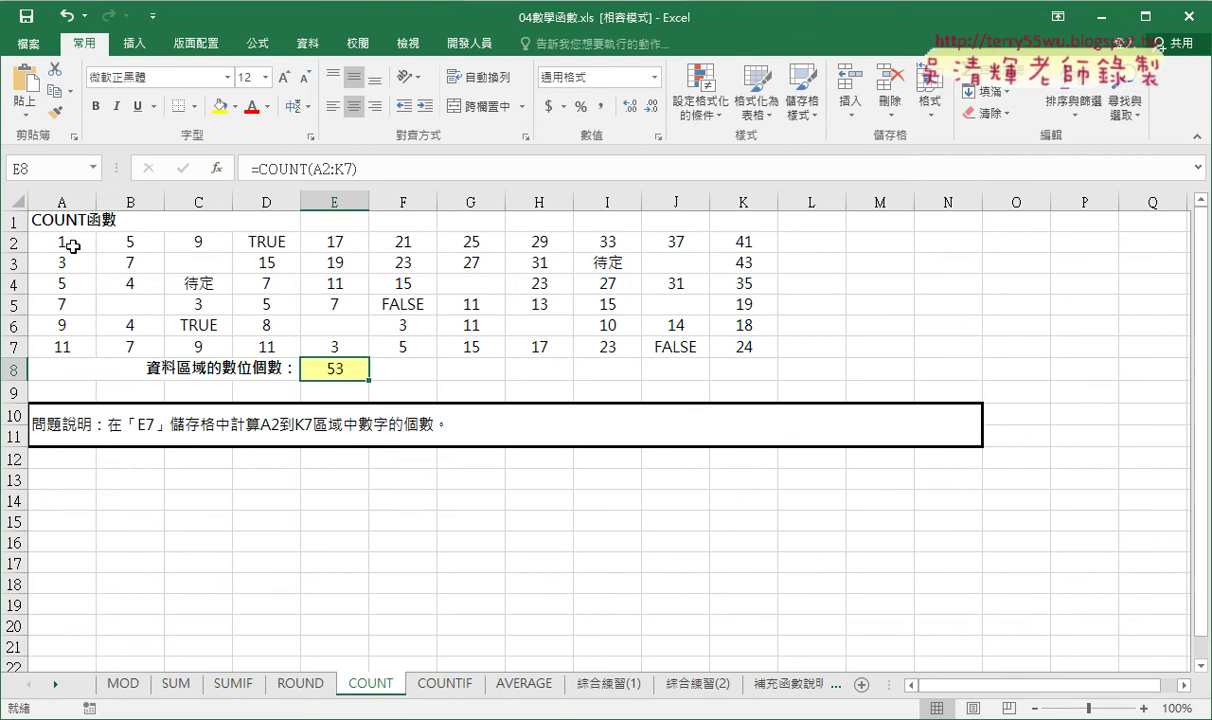
left_click(472, 369)
Insert =COUNTA(A2:K7) in G8 to count 59 non-empty cells.
left_click(216, 168)
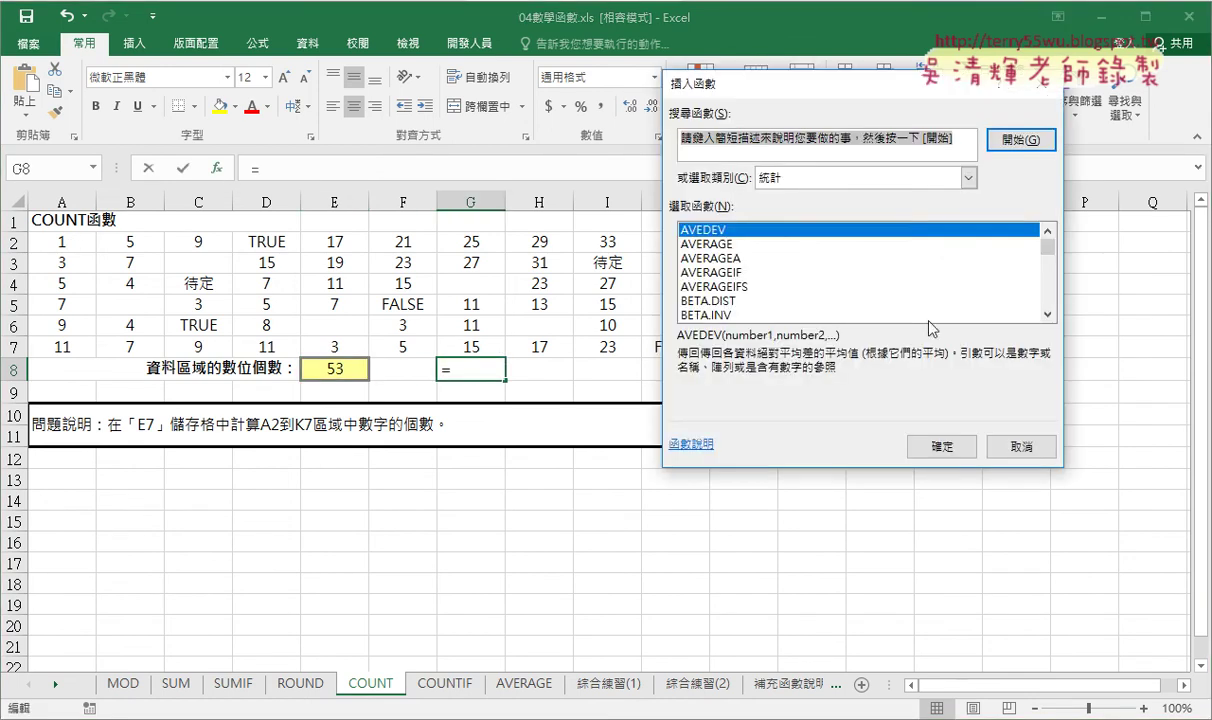
left_click(1048, 315)
left_click(1048, 315)
left_click(1048, 315)
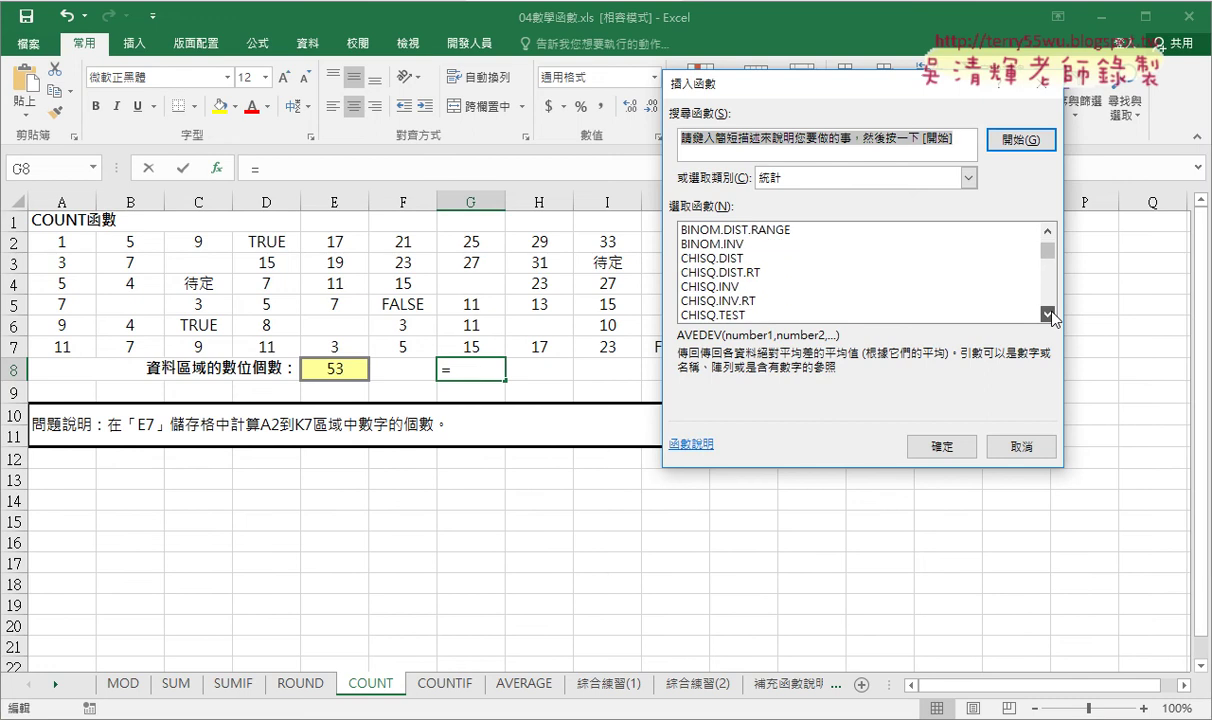
left_click(1048, 315)
left_click(712, 272)
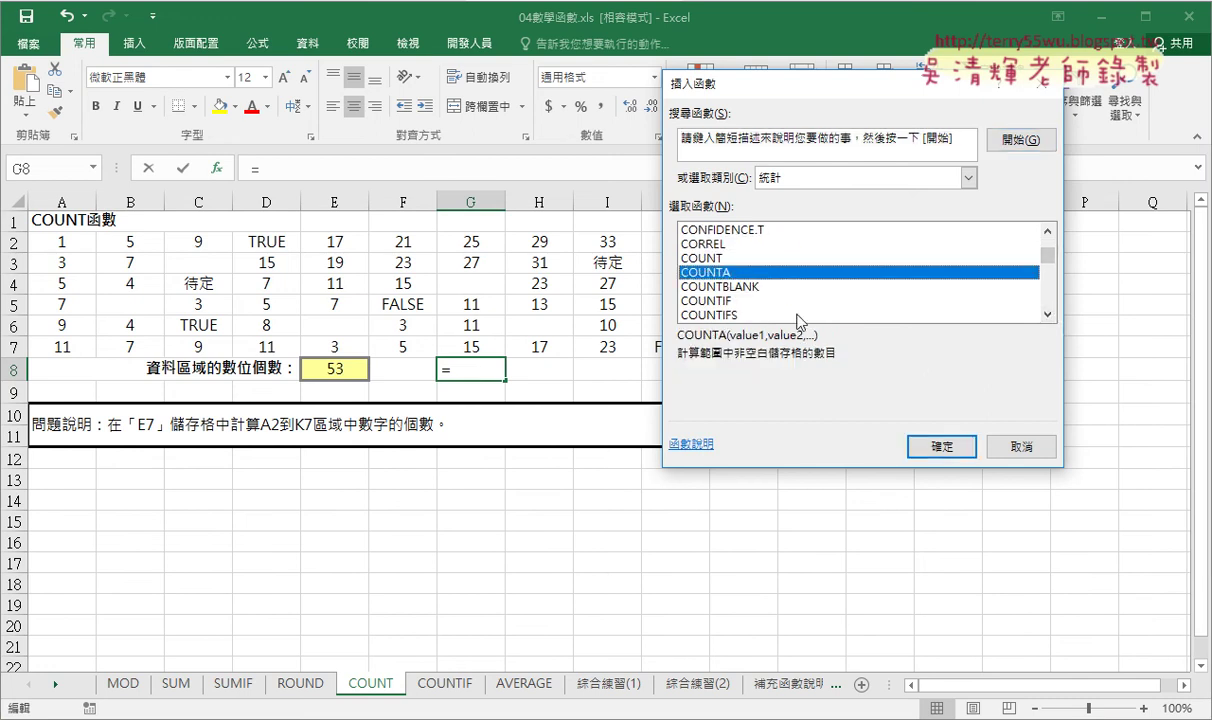
left_click(940, 446)
mouse_move(62, 241)
left_mouse_down()
mouse_move(786, 350)
mouse_move(728, 343)
left_mouse_up()
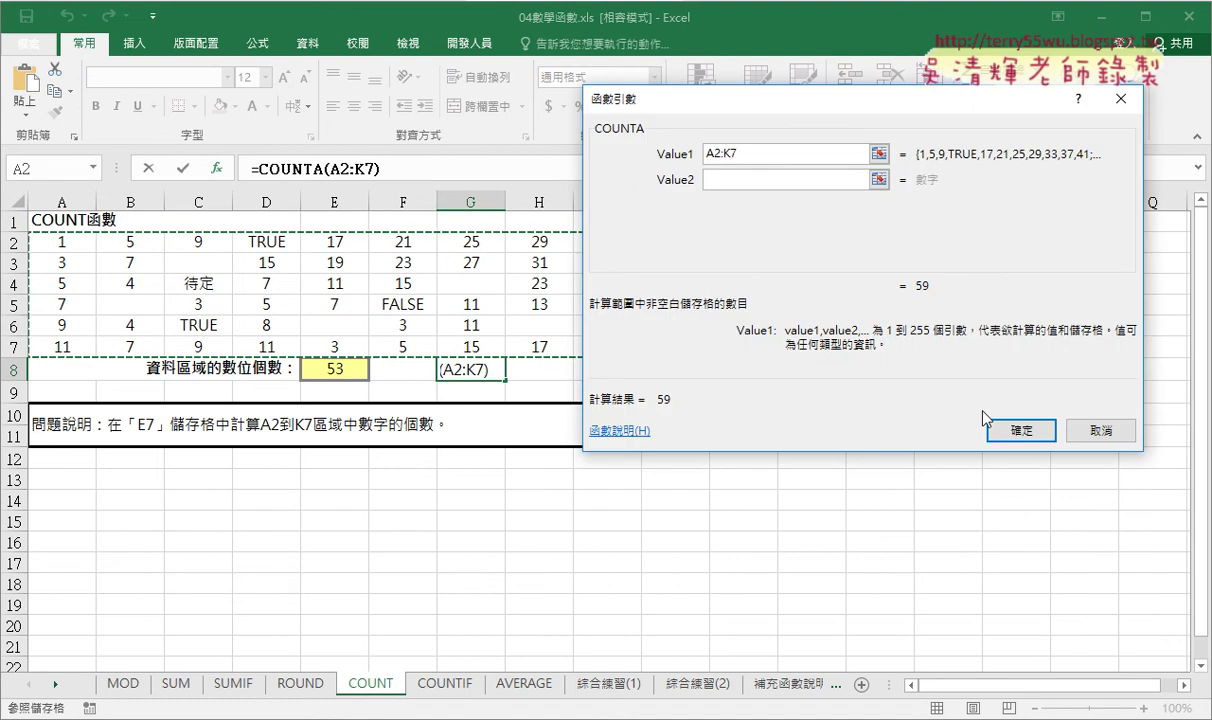
left_click(940, 426)
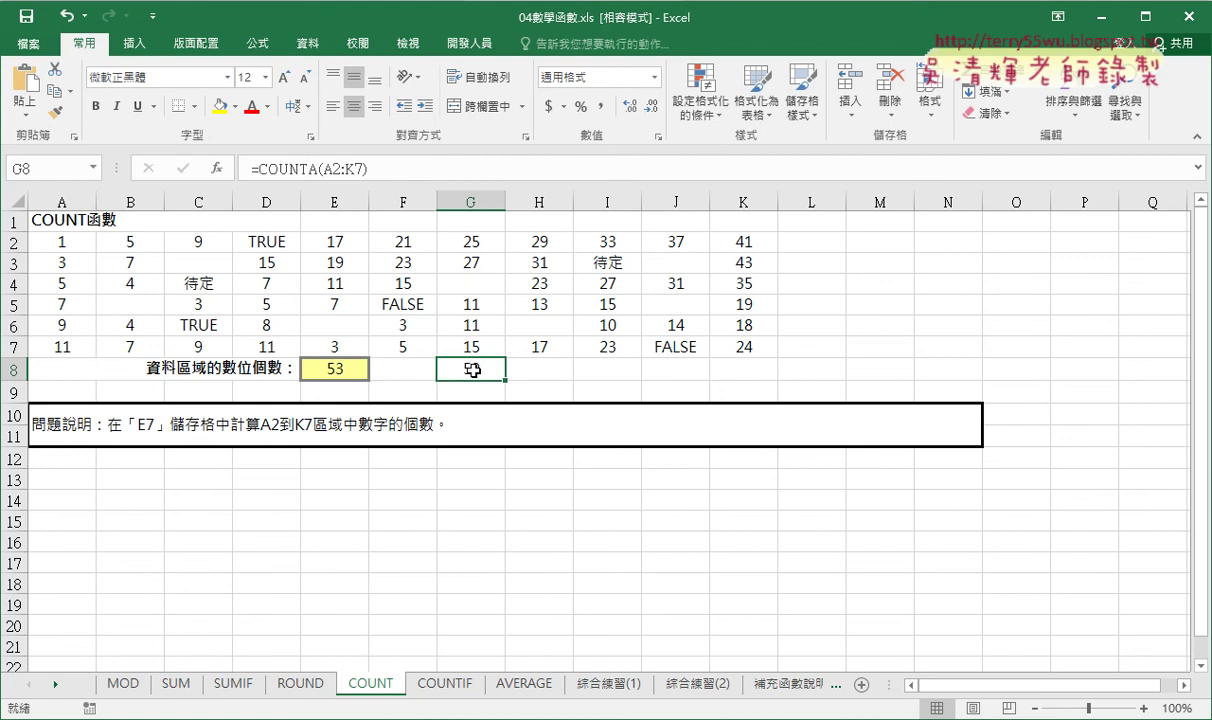
Insert =COUNTBLANK(A2:K7) in I8, returning 7 blank cells.
left_click(605, 370)
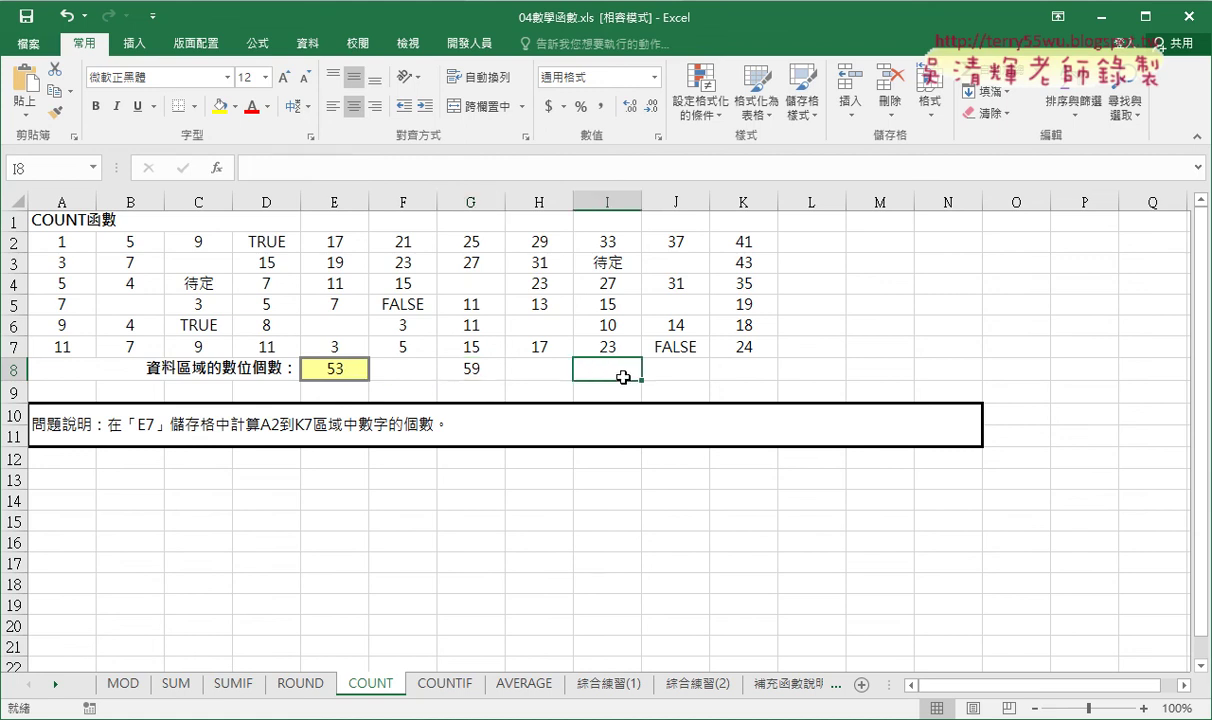
left_click(217, 168)
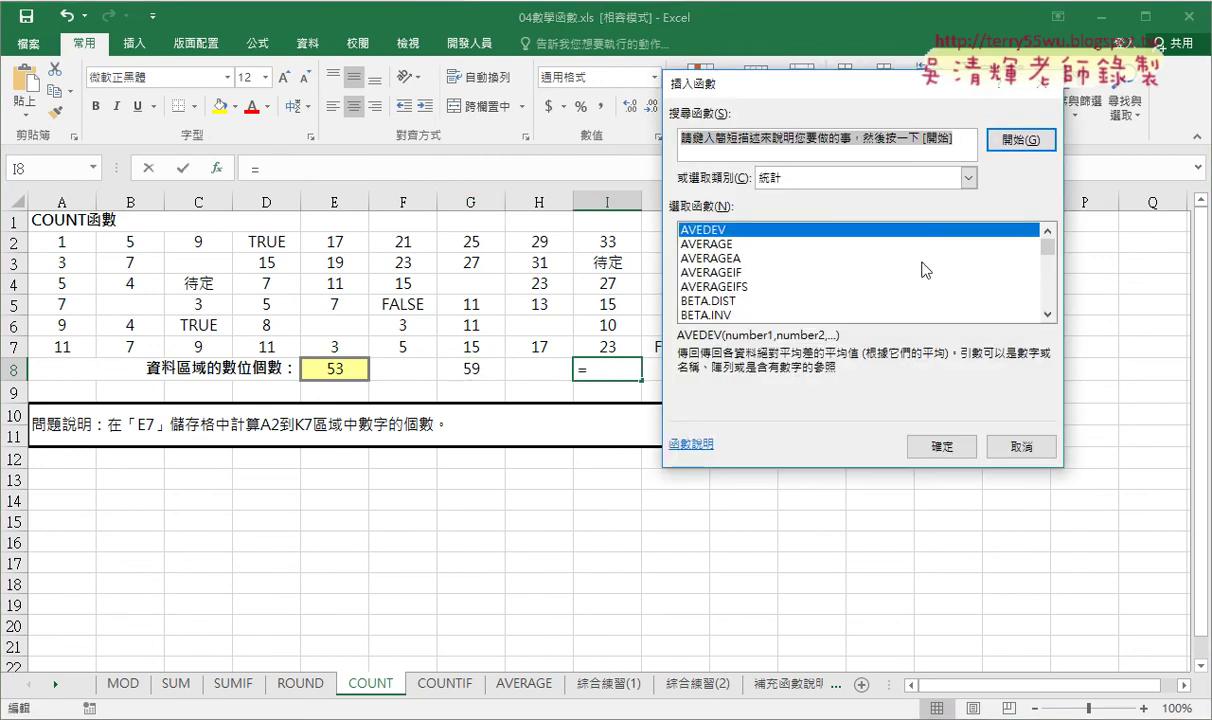
left_click(1047, 314)
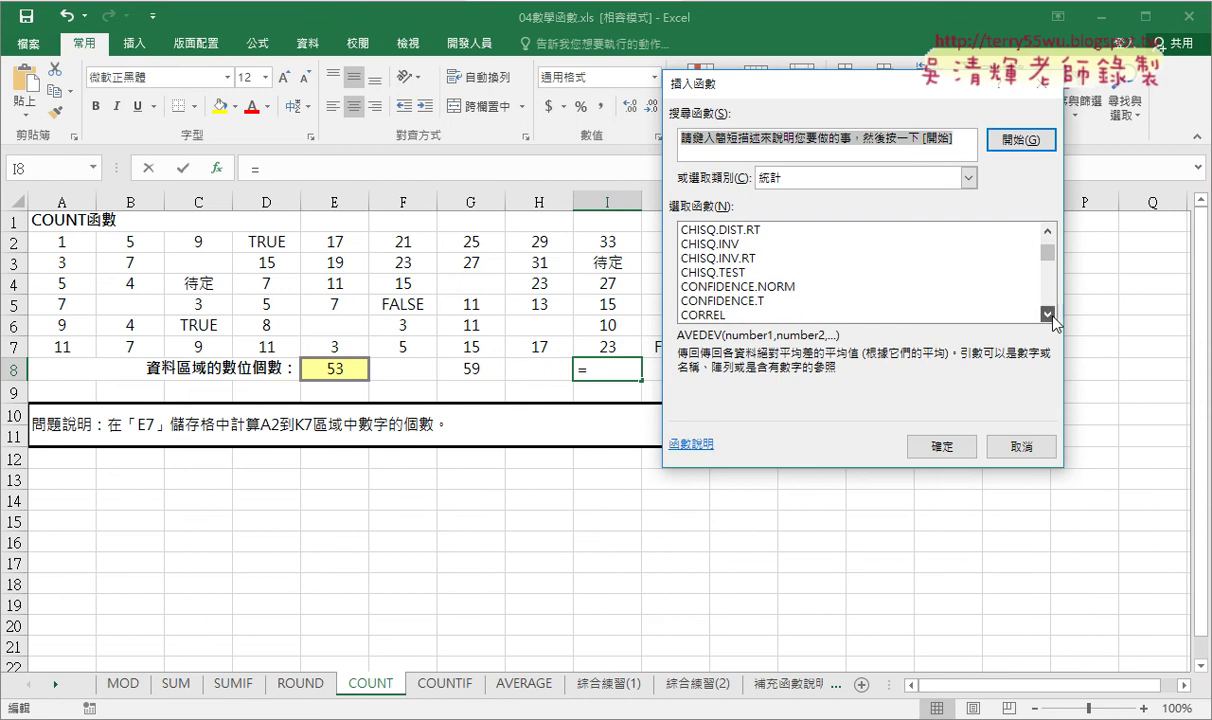
double_click(712, 271)
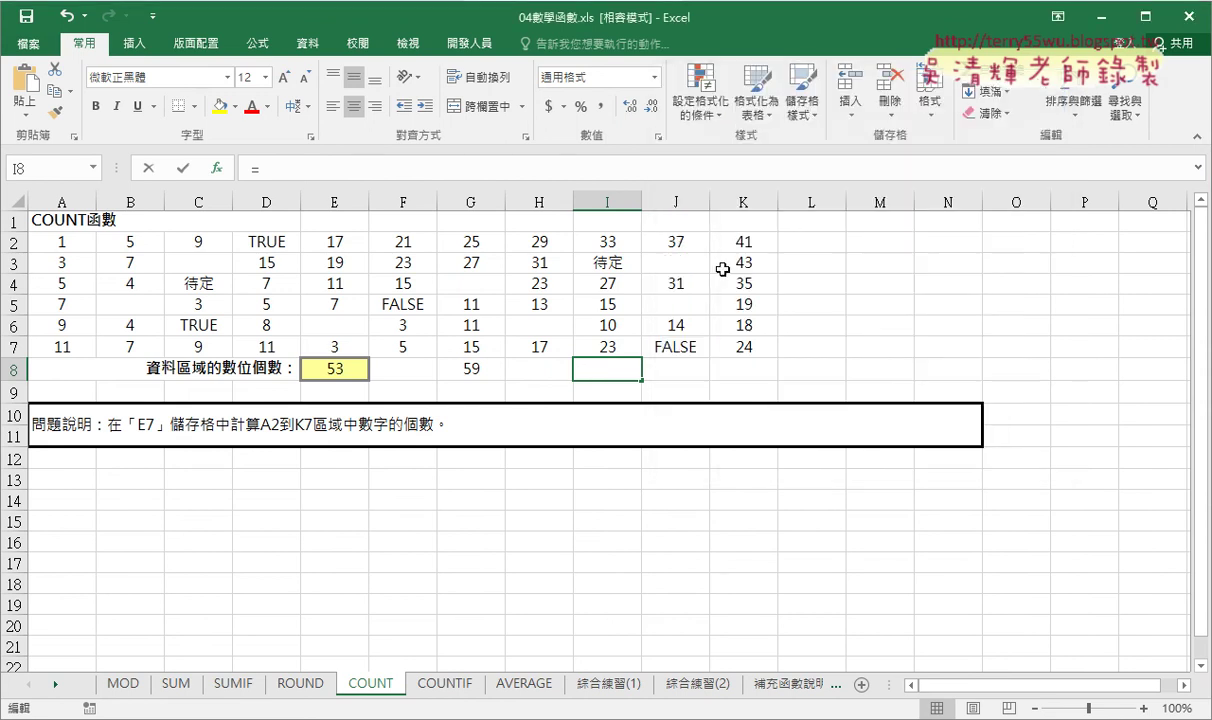
left_click_drag(62, 241, 740, 346)
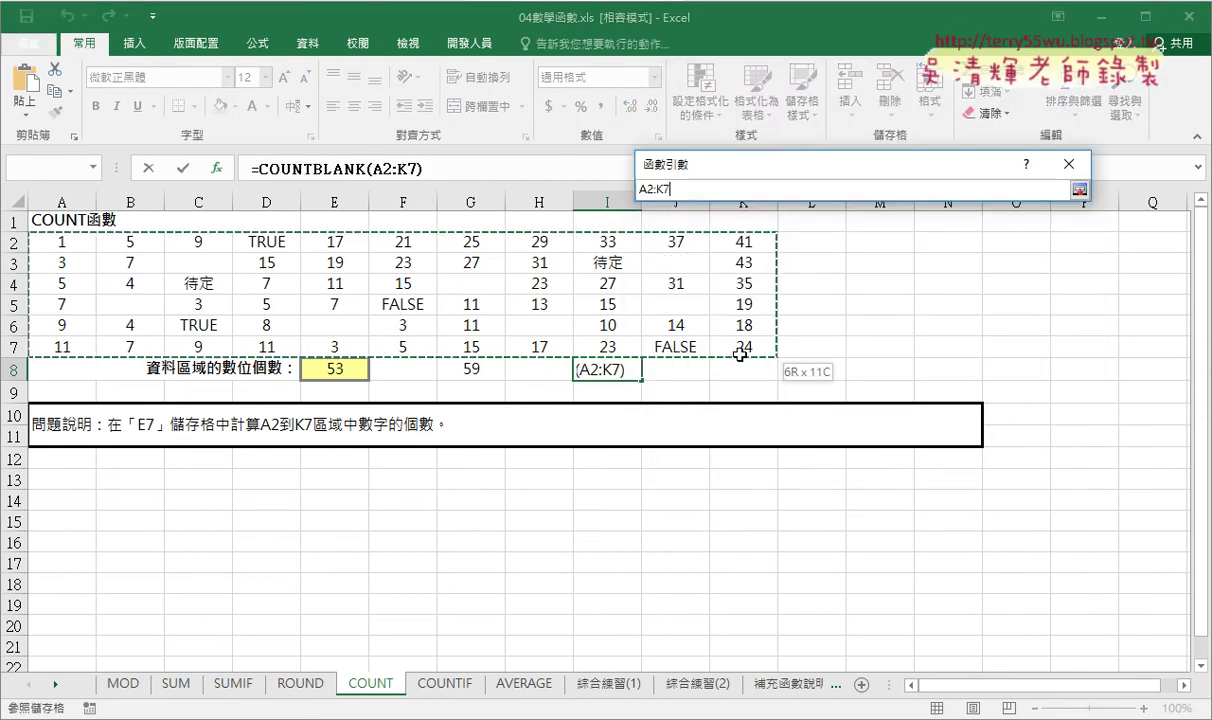
left_click(963, 367)
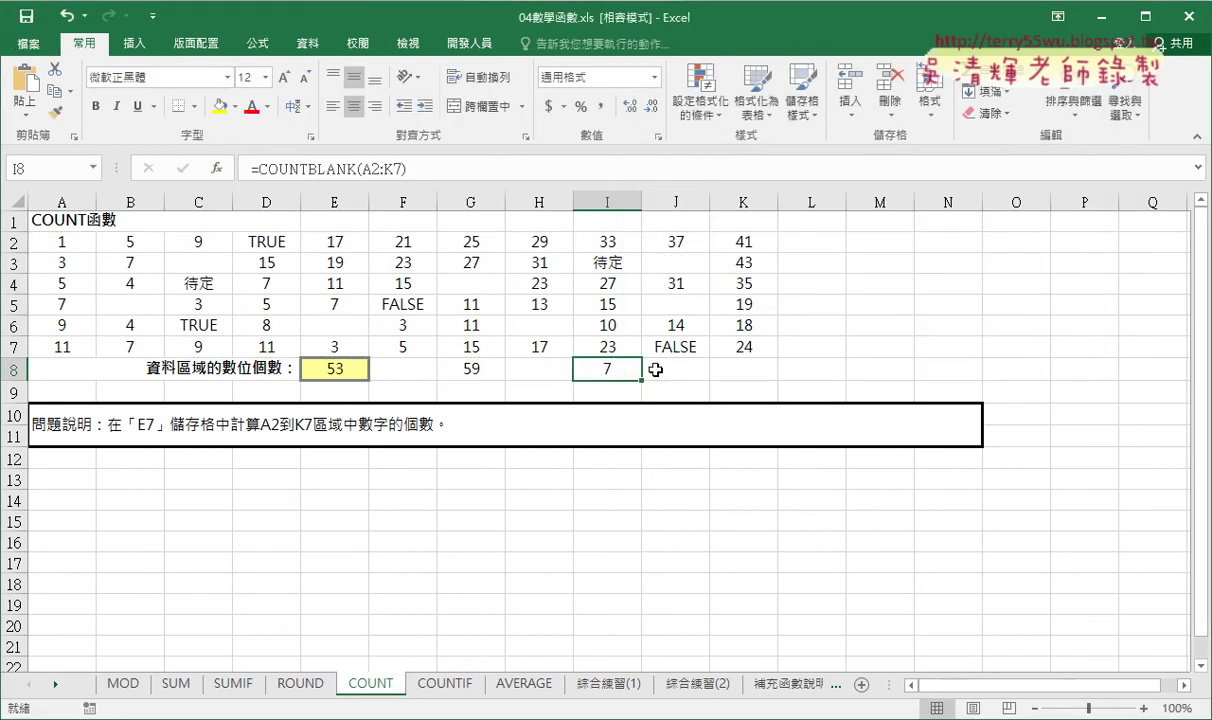
Review the G8:I8 results side by side and select K8.
left_click(462, 369)
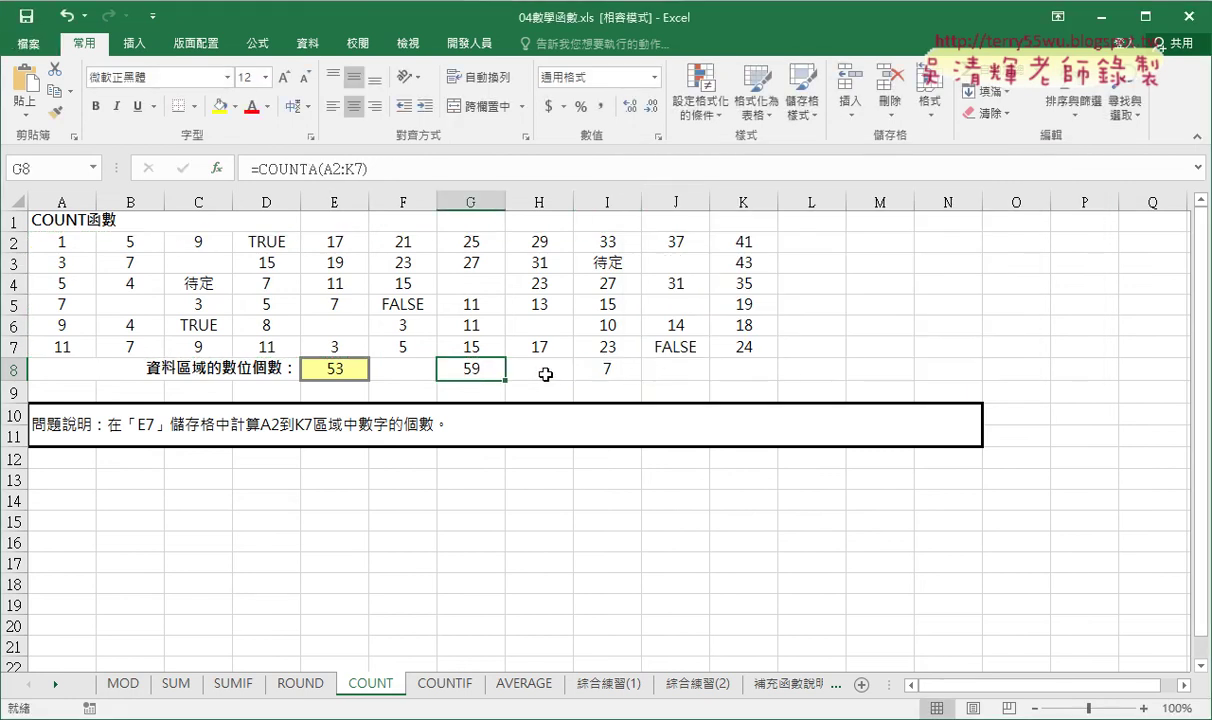
left_click(599, 372)
left_click_drag(599, 372, 463, 372)
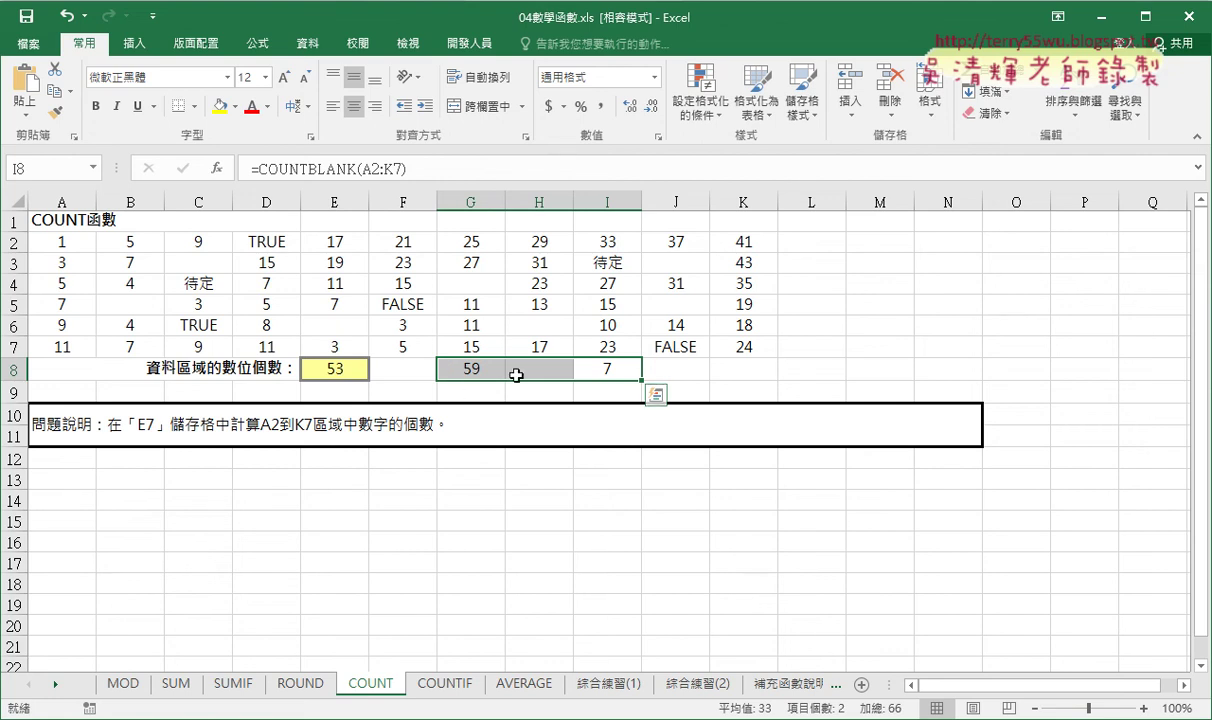
left_click(722, 369)
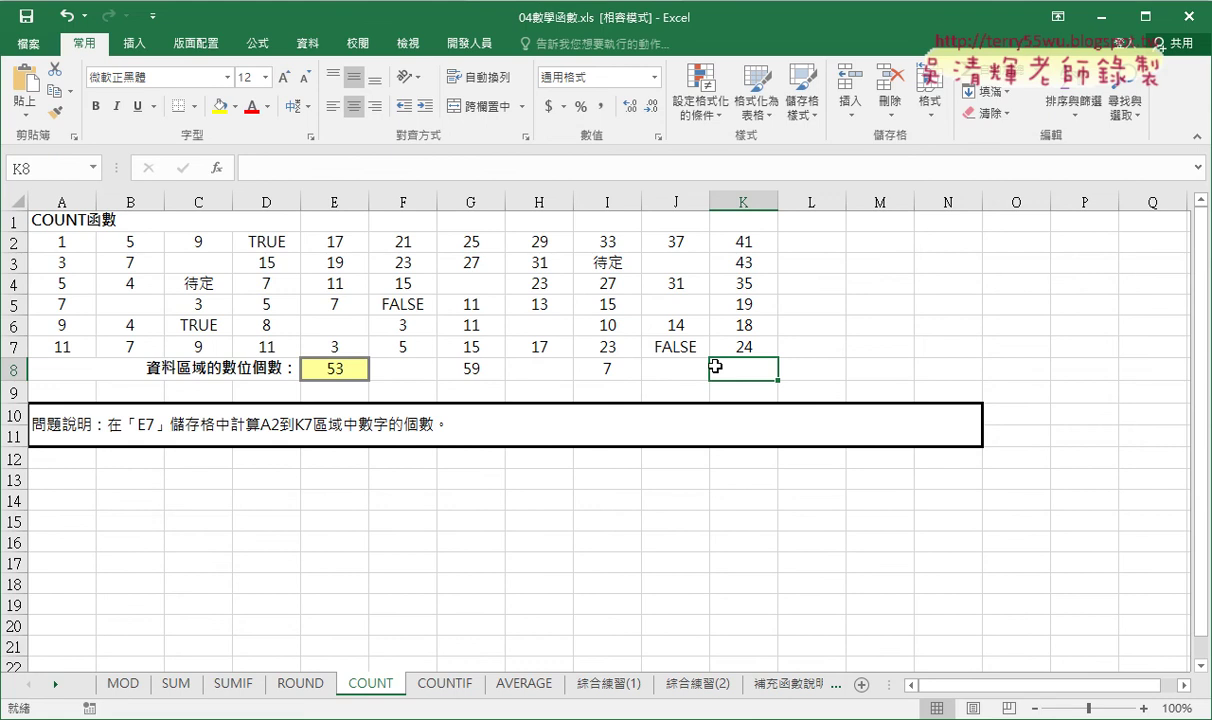
Choose COUNTIF for K8 with the range A2:K7.
left_click(213, 175)
left_click(1046, 315)
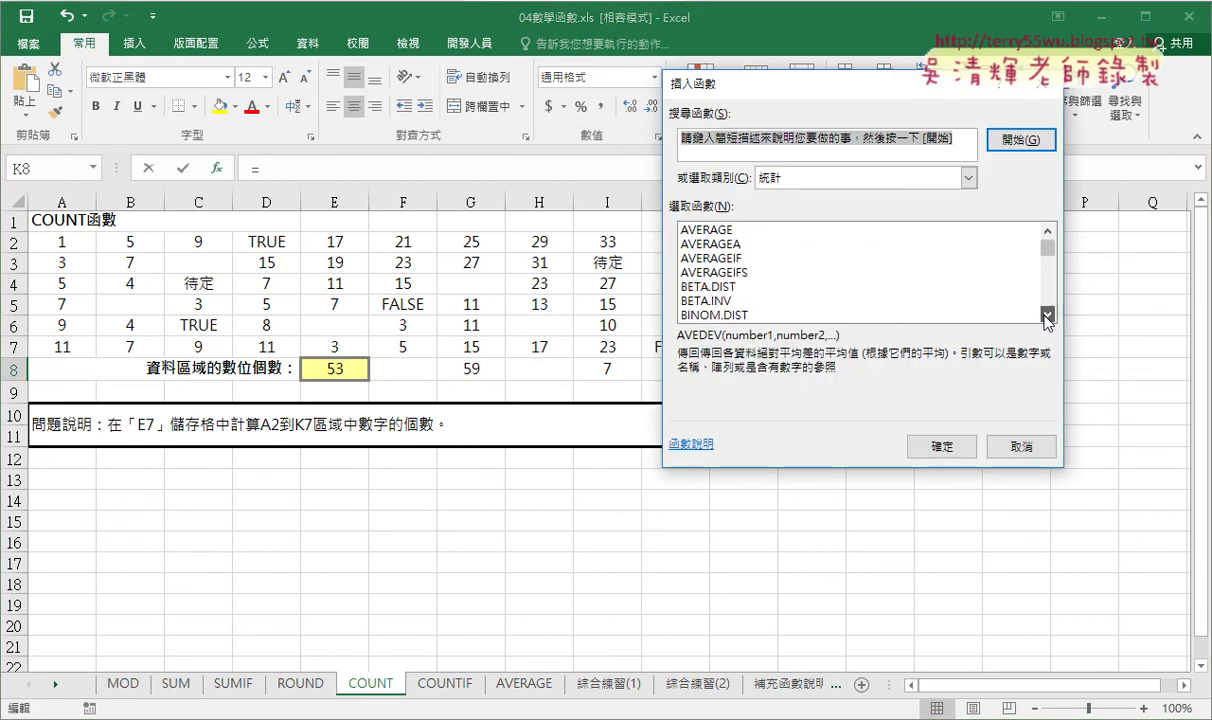
left_click_drag(1046, 315, 1045, 316)
double_click(741, 300)
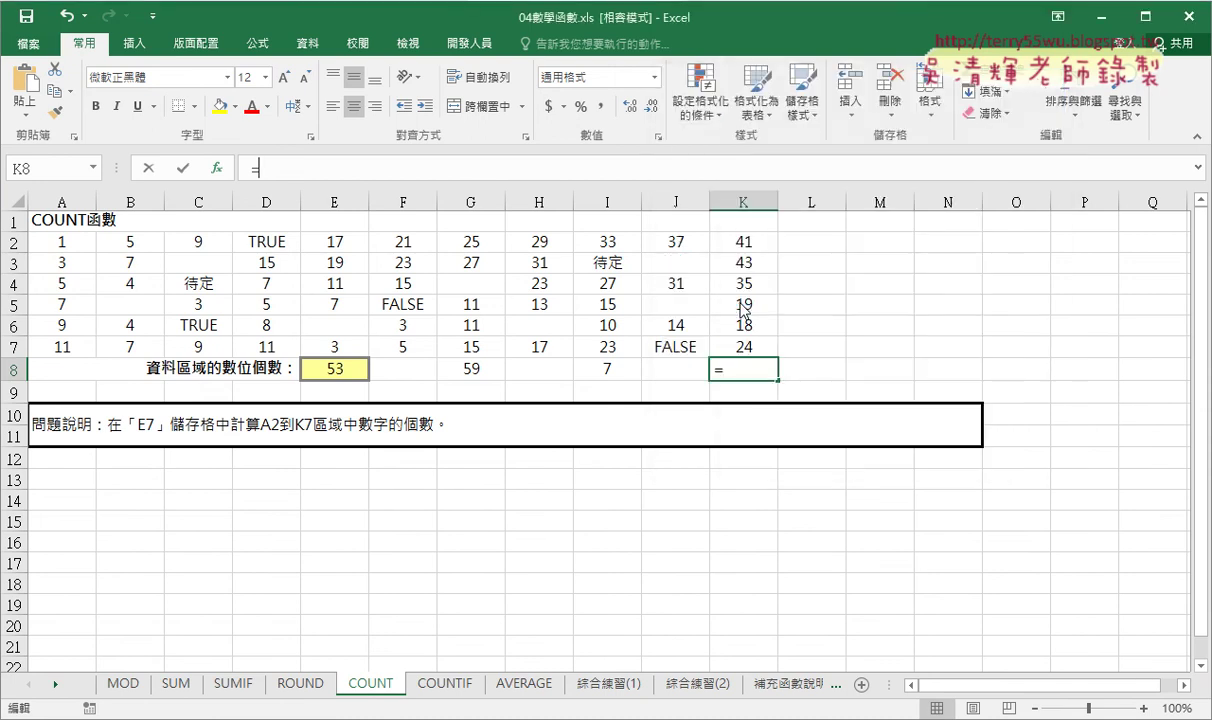
left_click(50, 242)
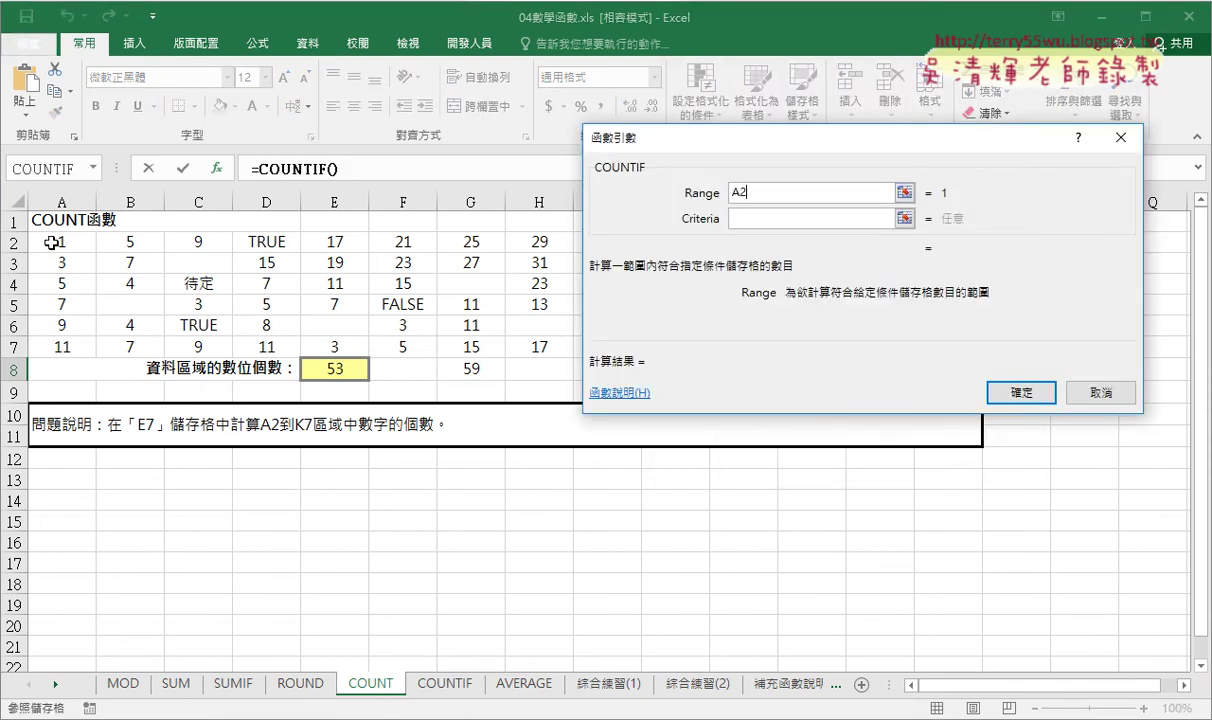
left_click_drag(50, 242, 745, 345)
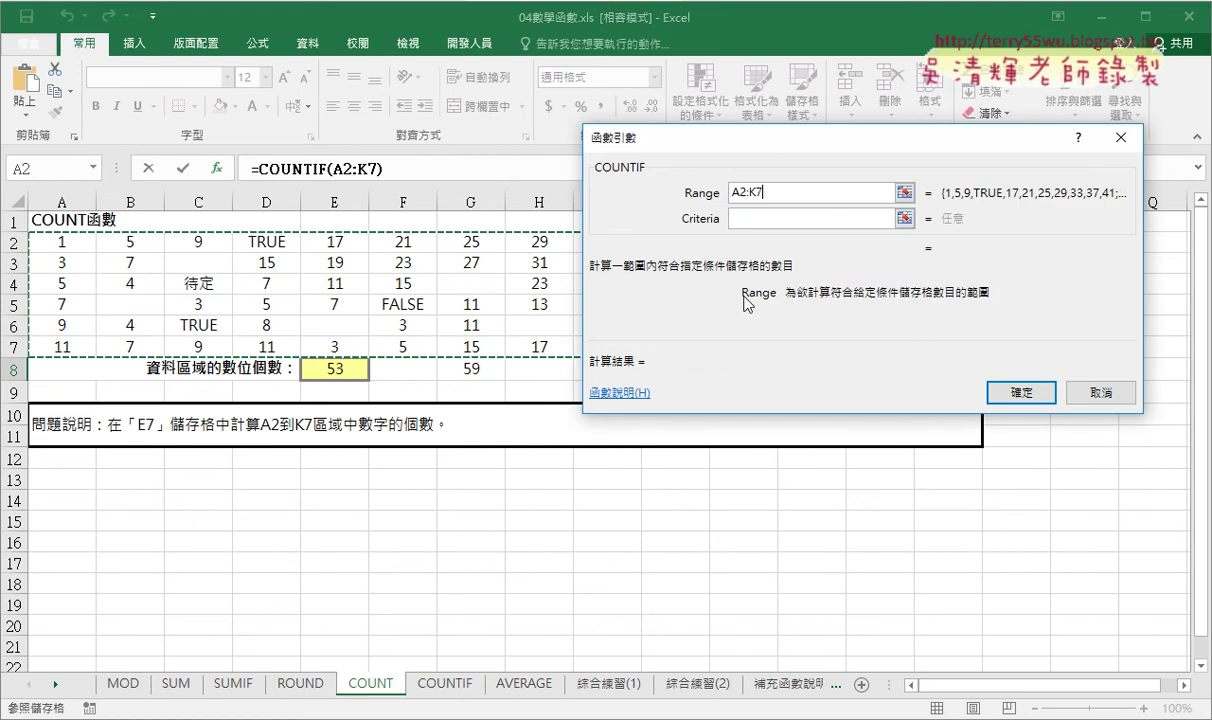
Set the criteria to ">30" and confirm, giving 7 cells above 30.
left_click(740, 218)
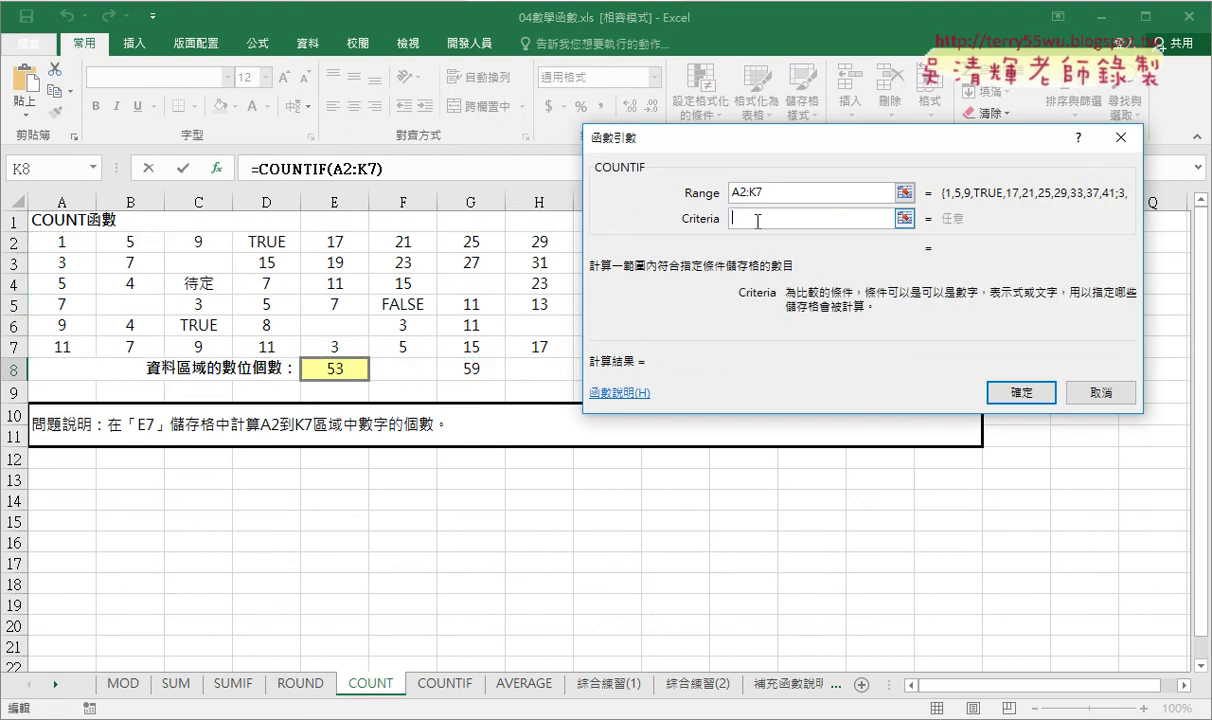
type(">30")
left_click(780, 193)
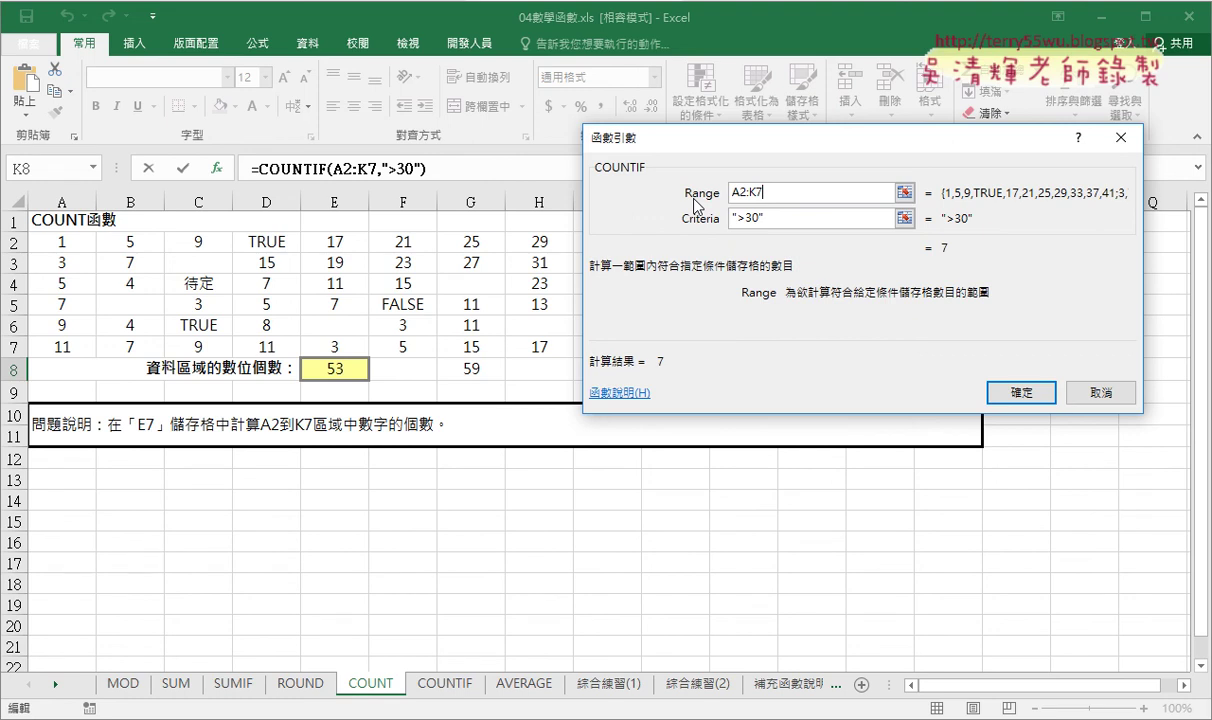
key("Tab")
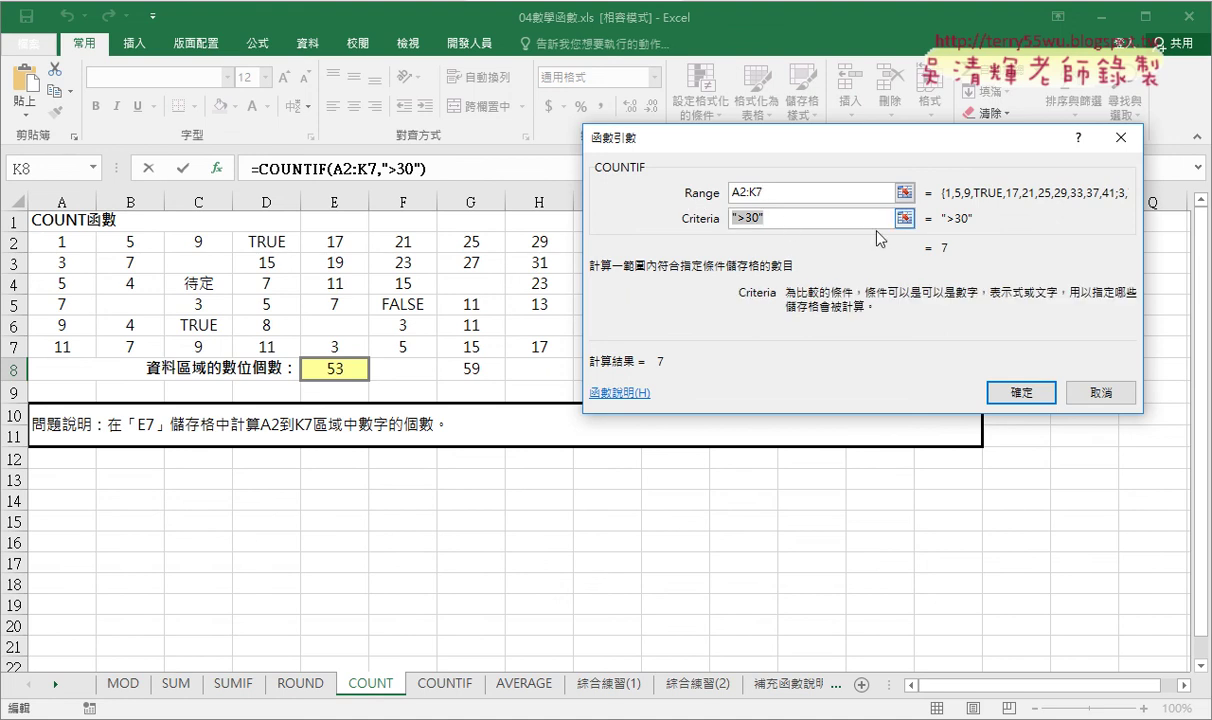
left_click(1014, 390)
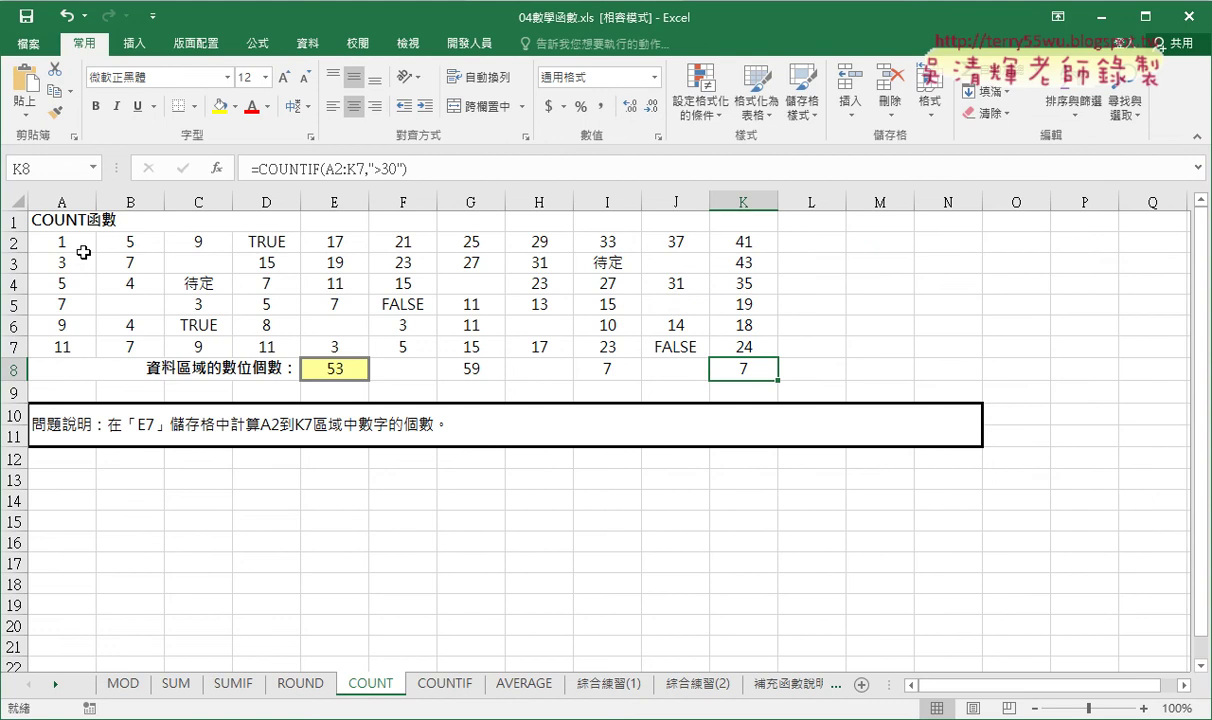
left_click(592, 238)
left_click(686, 245)
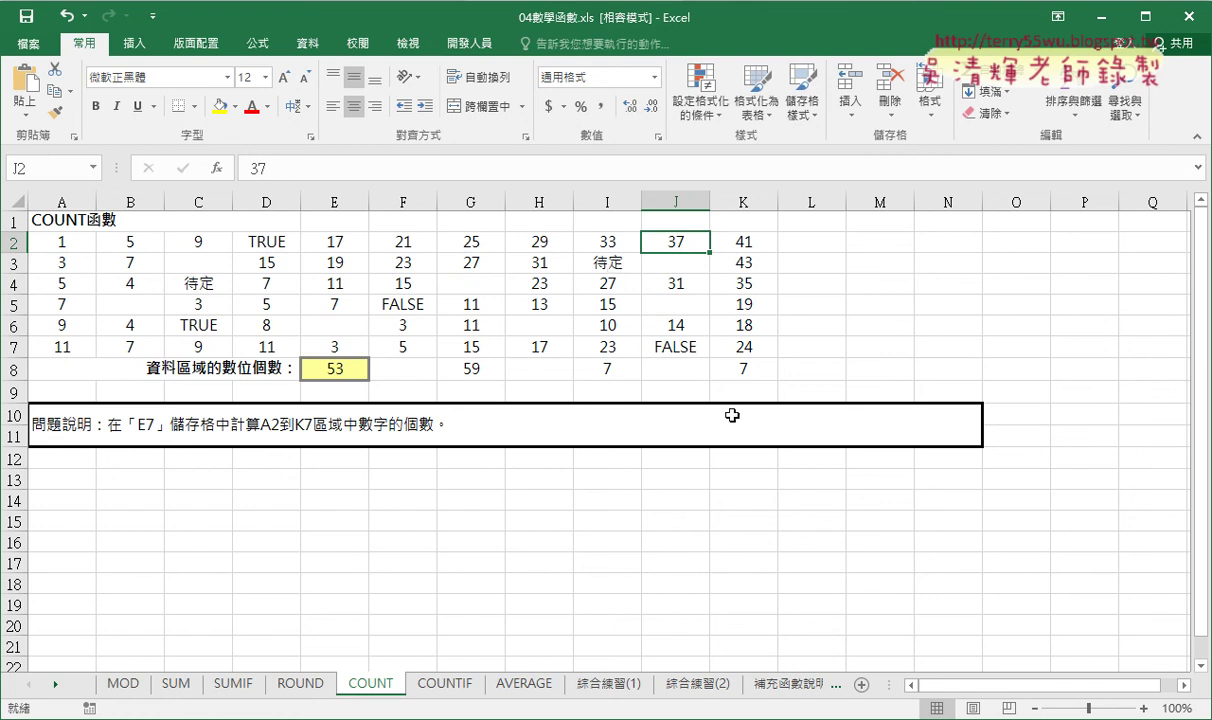
left_click(774, 372)
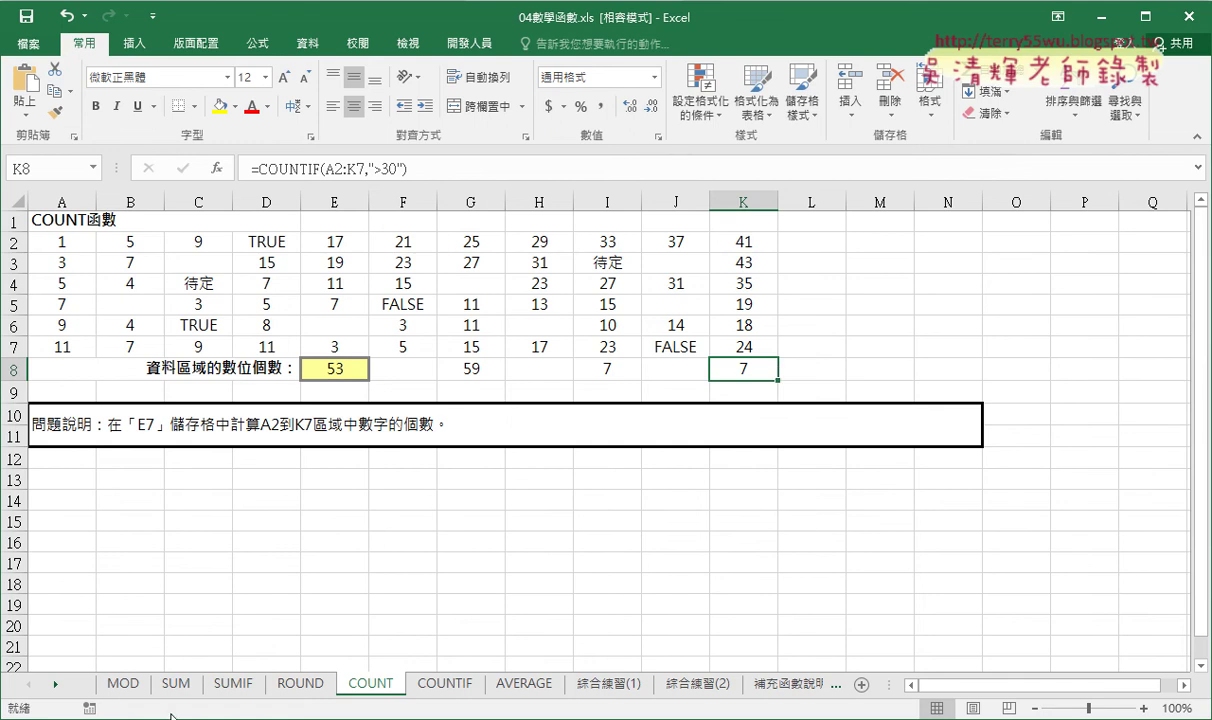
left_click(130, 718)
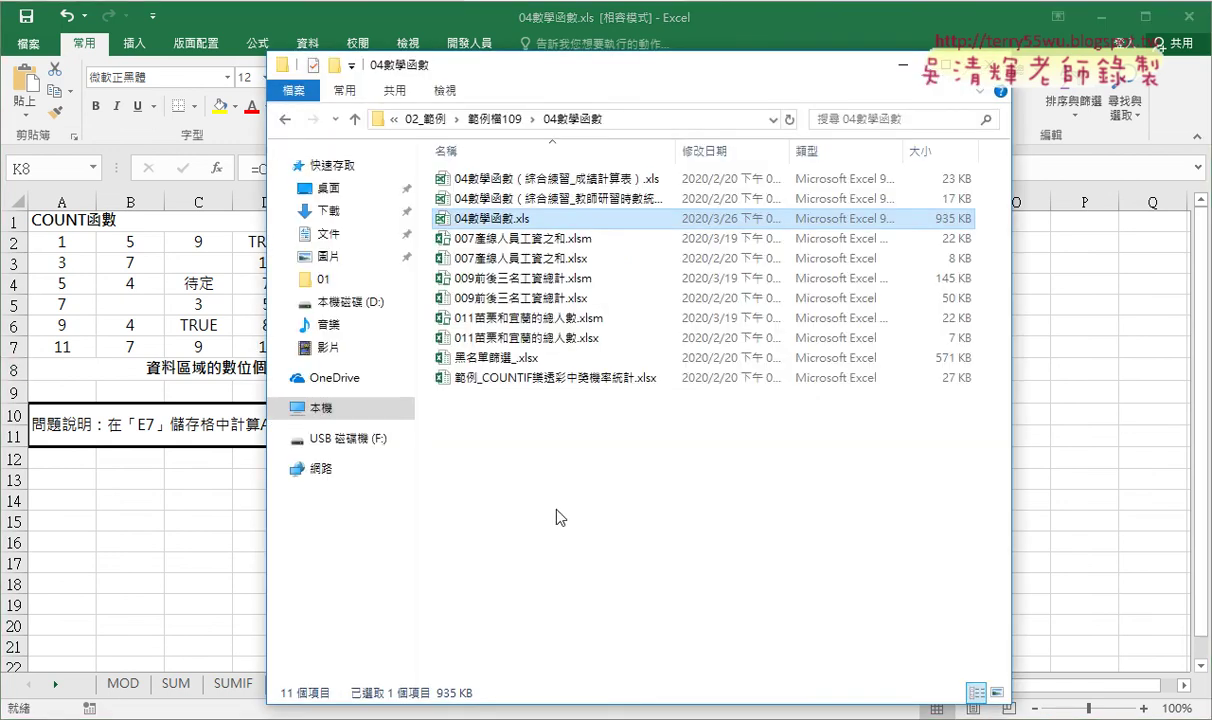
Open the 黑名單篩選_.xlsx workbook from the 04數學函數 folder in File Explorer.
left_click(565, 358)
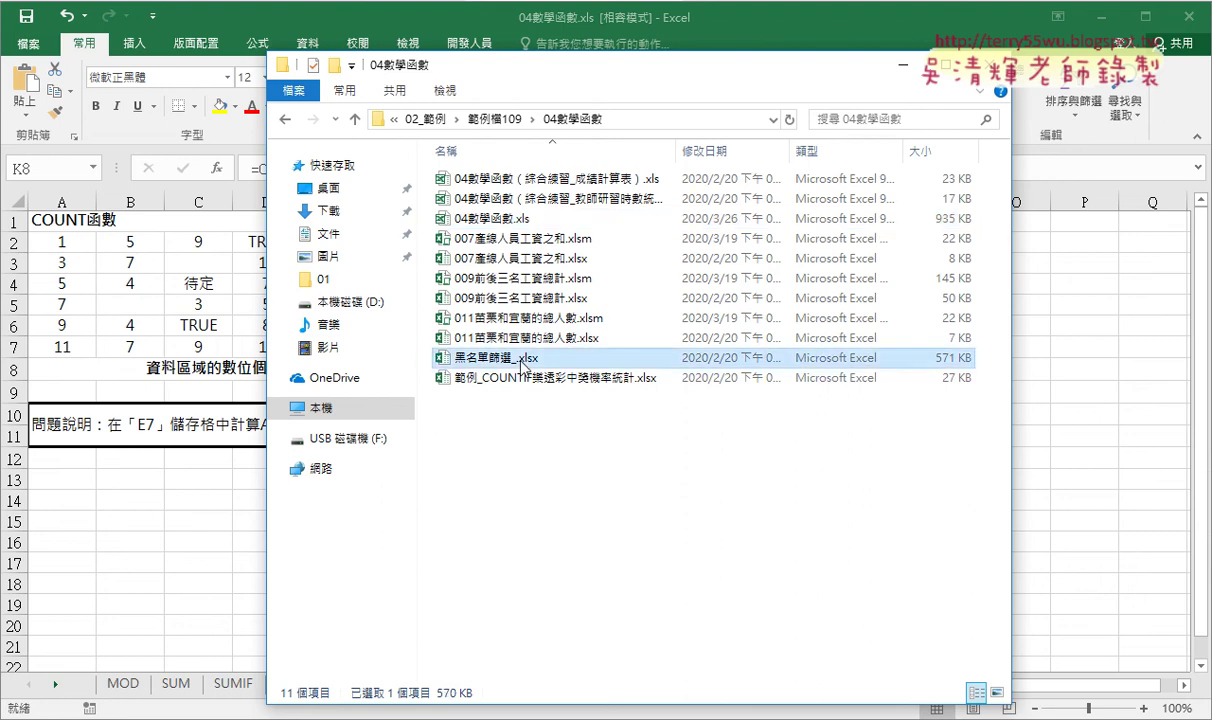
left_click(584, 384)
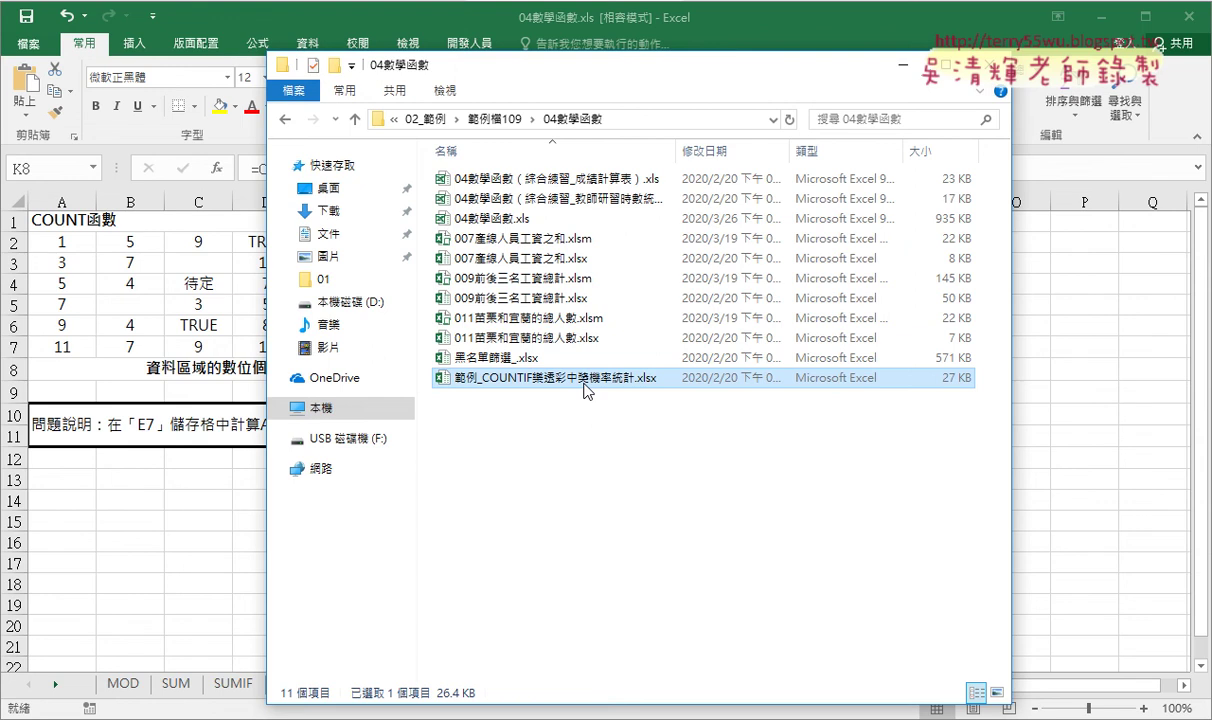
left_click(530, 357)
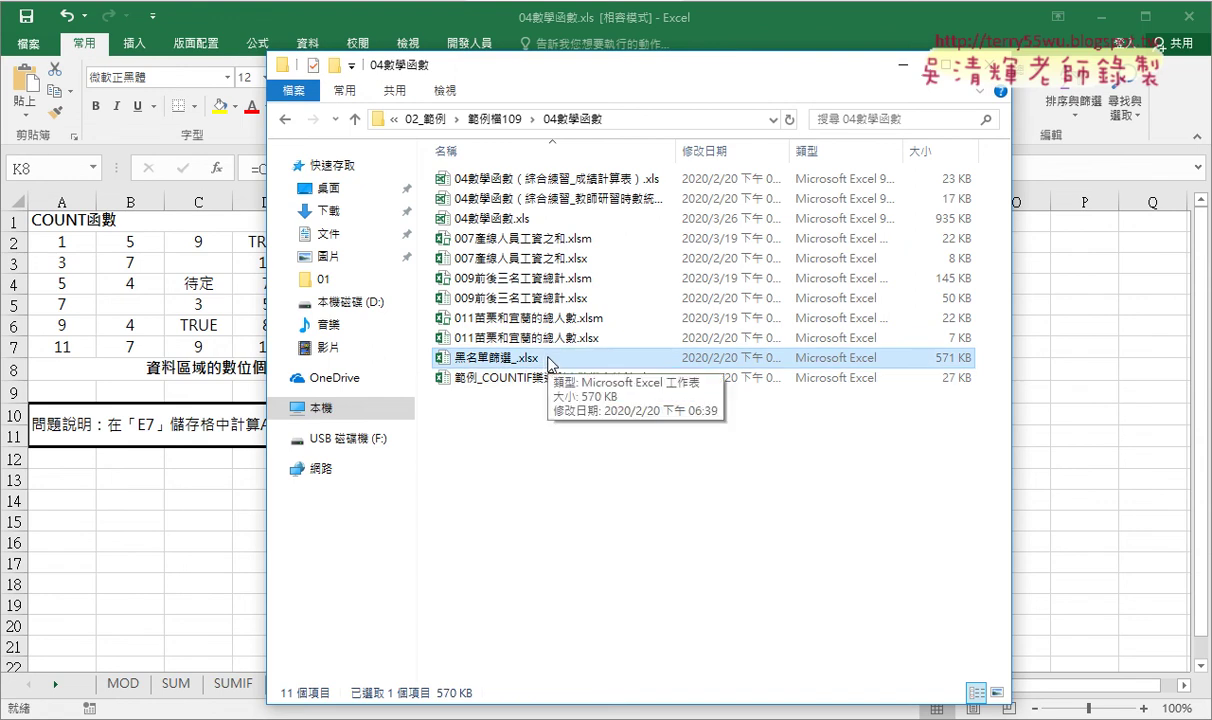
double_click(520, 358)
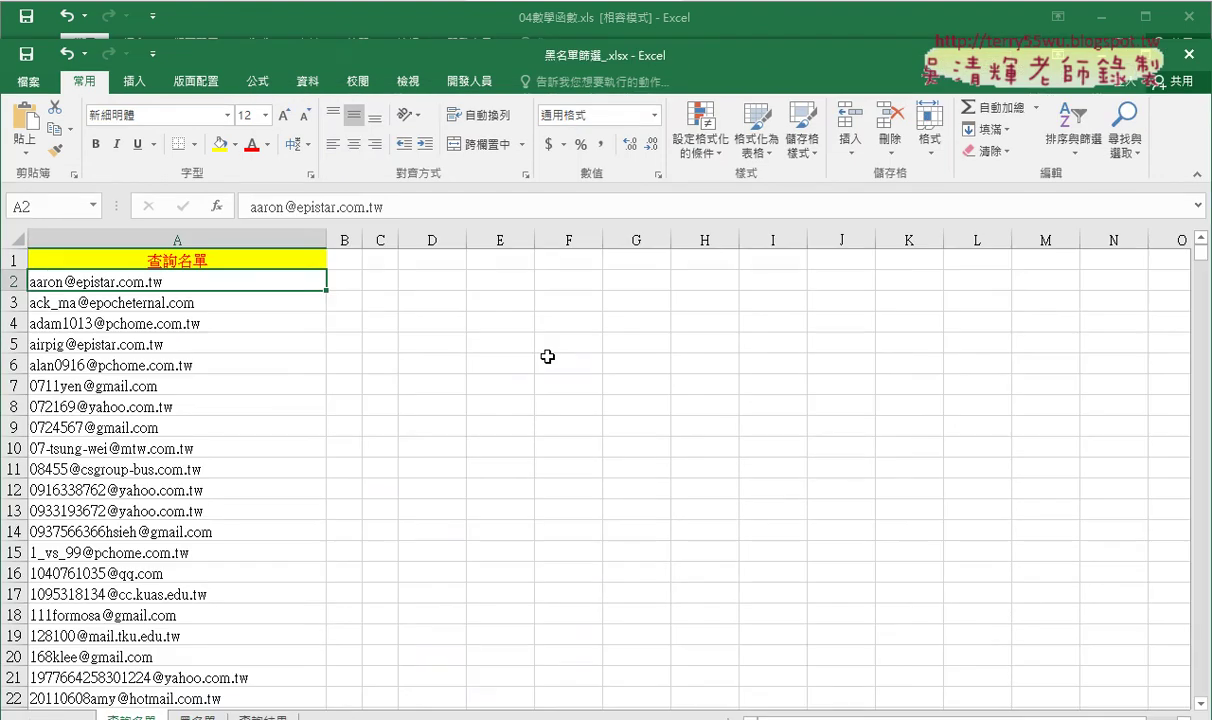
Maximize the 黑名單篩選_.xlsx window and switch to its 黑名單 sheet.
double_click(1085, 52)
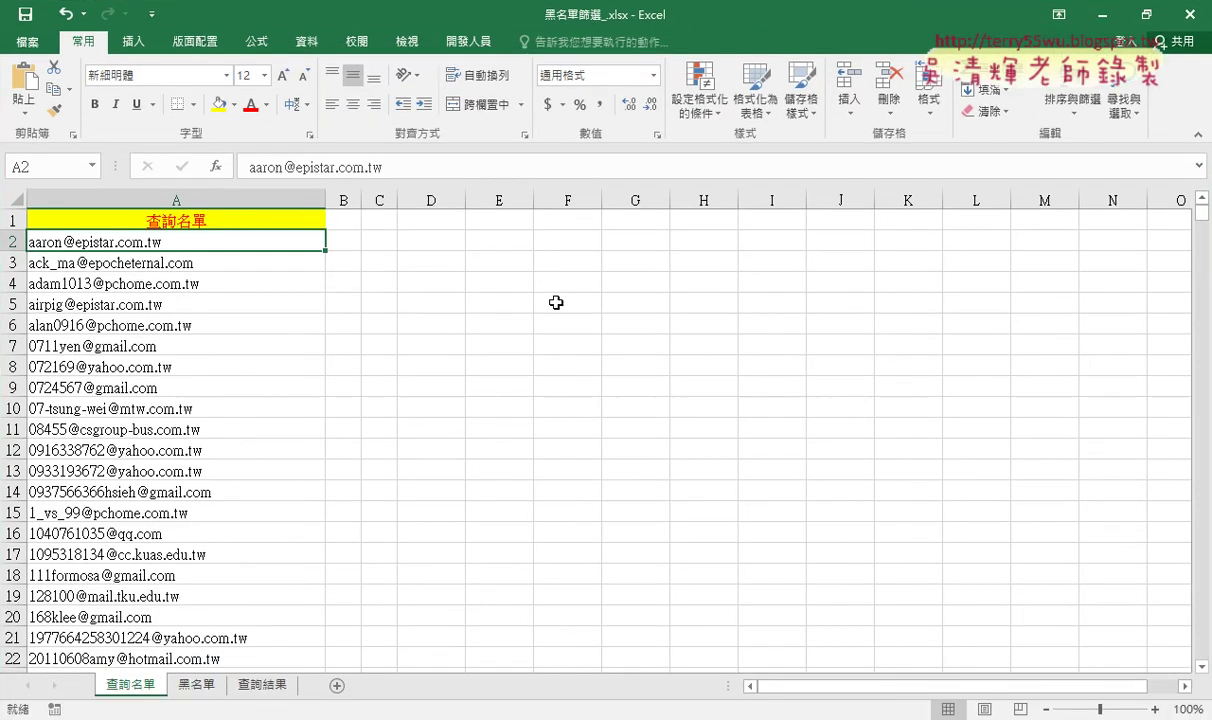
left_click(197, 686)
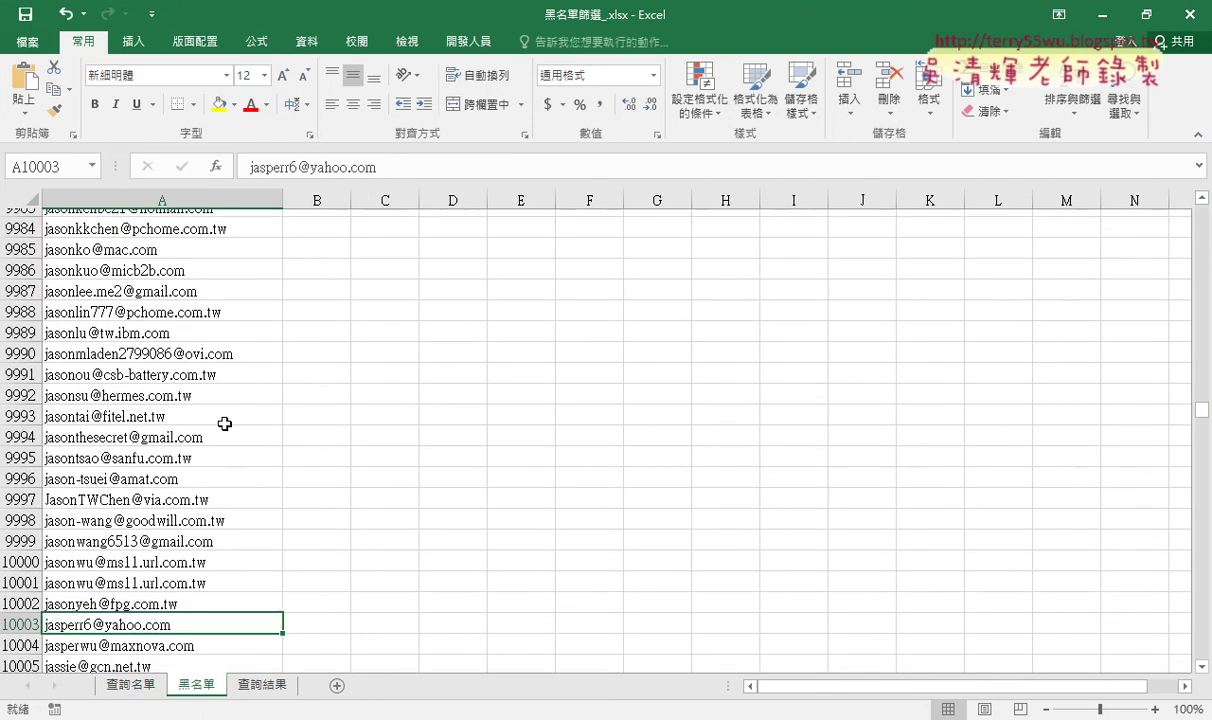
scroll(260, 400, "up", 8)
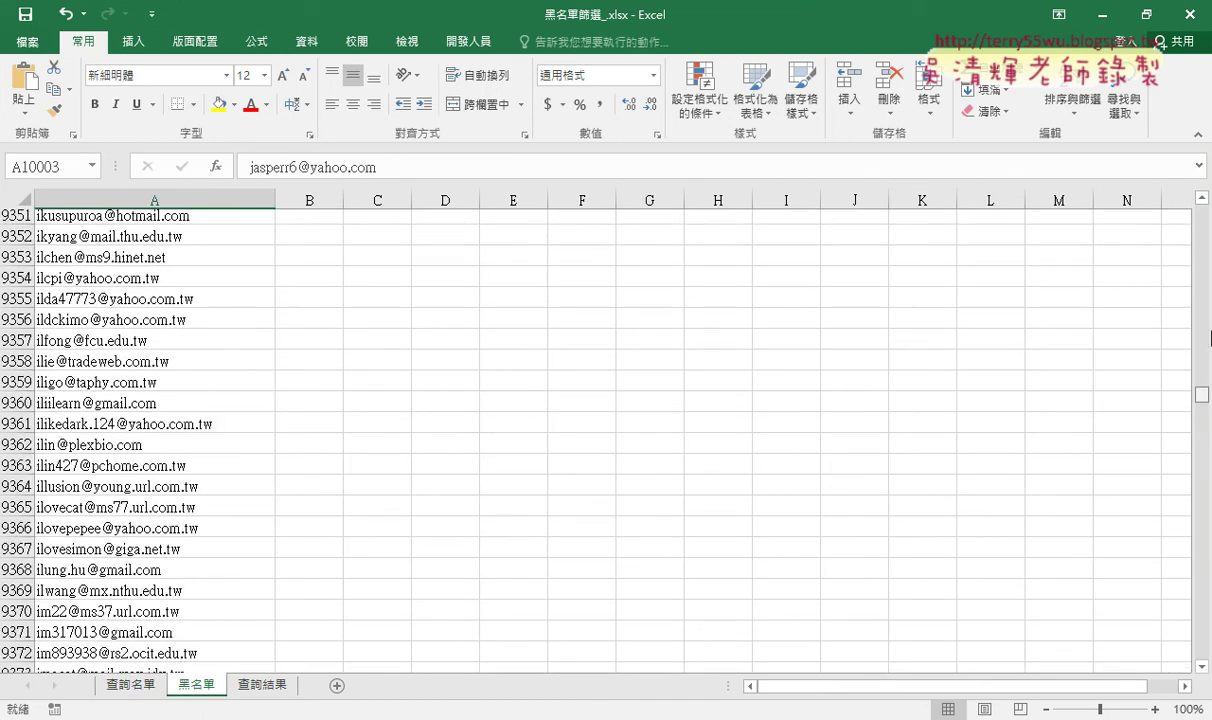
left_click_drag(1202, 409, 1202, 213)
Jump between the top and bottom of the blacklist to confirm it ends at row 22223.
left_click(201, 243)
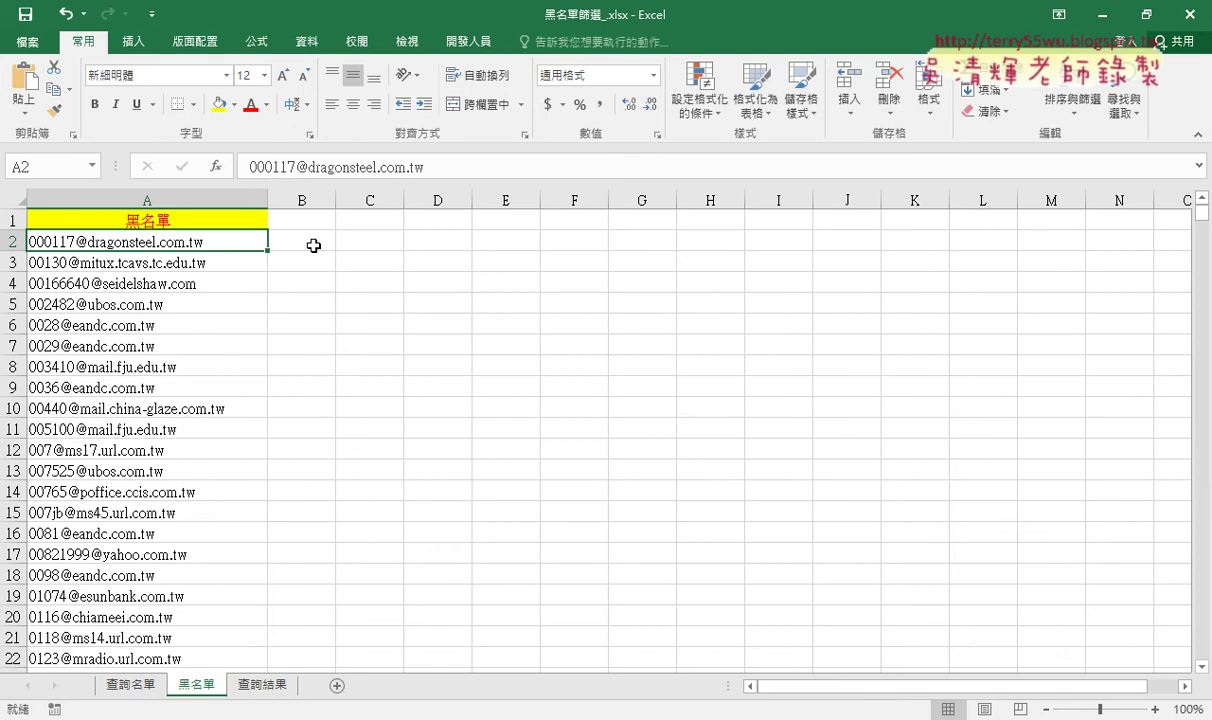
key("ctrl+Down")
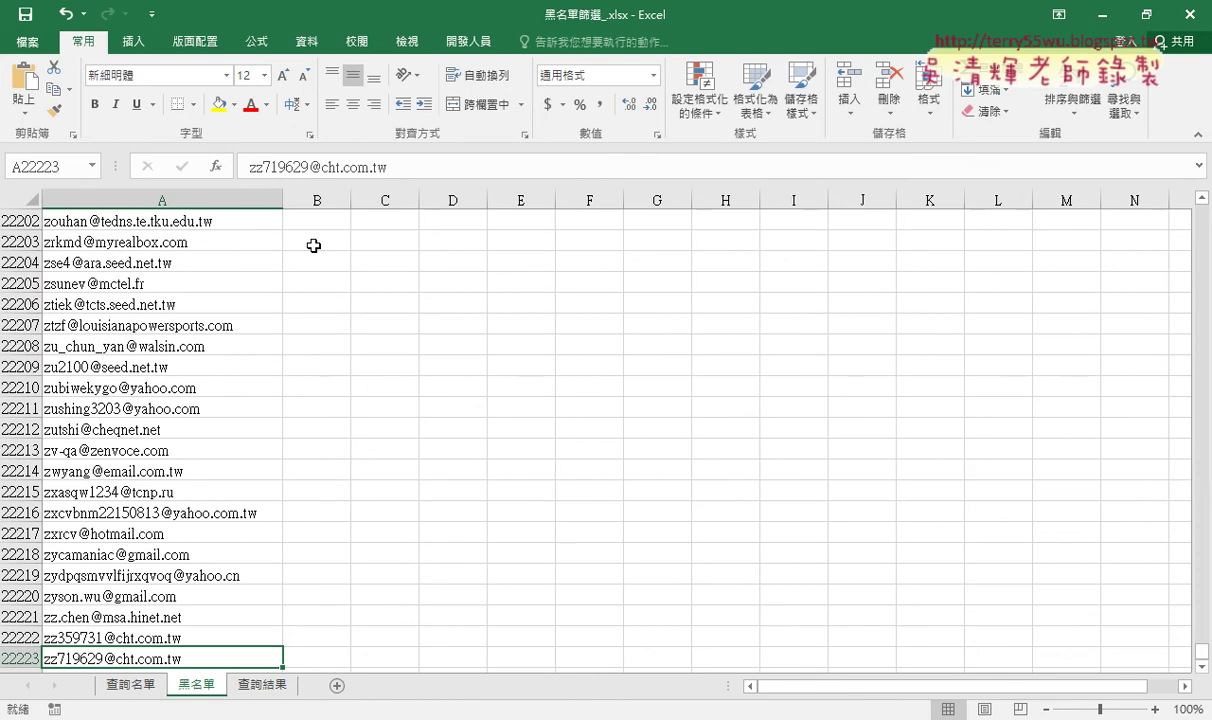
key("ctrl+Up")
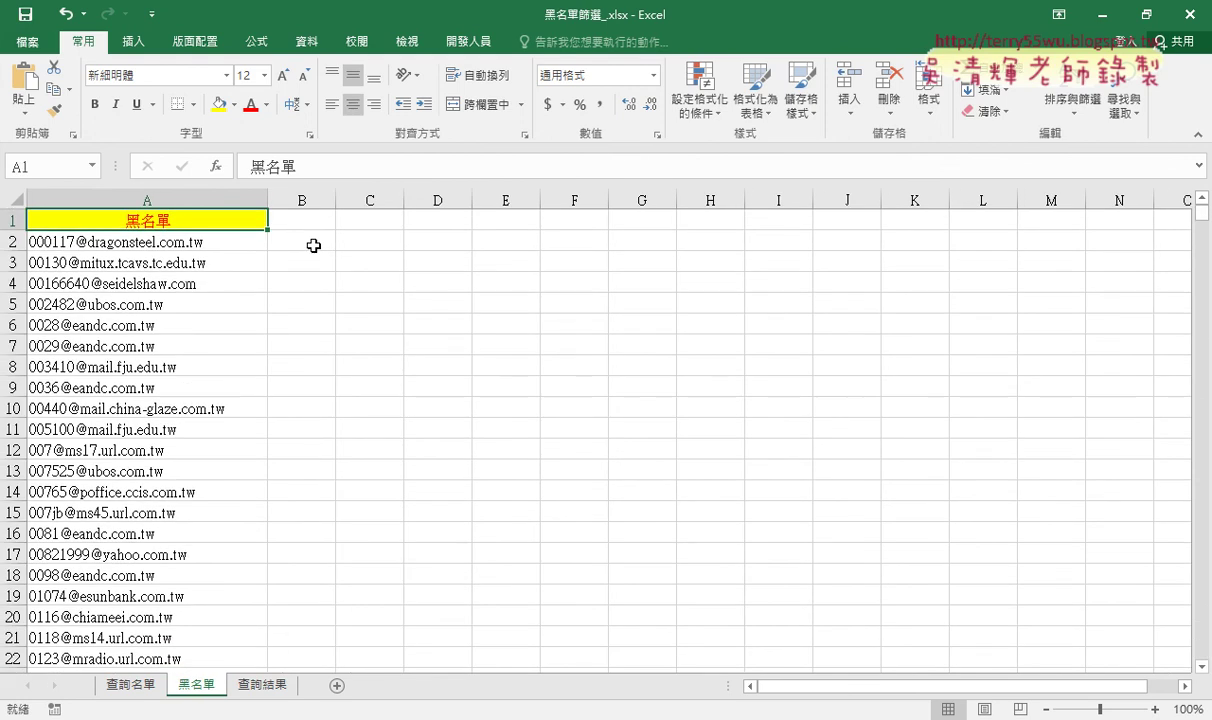
key("ctrl+Down")
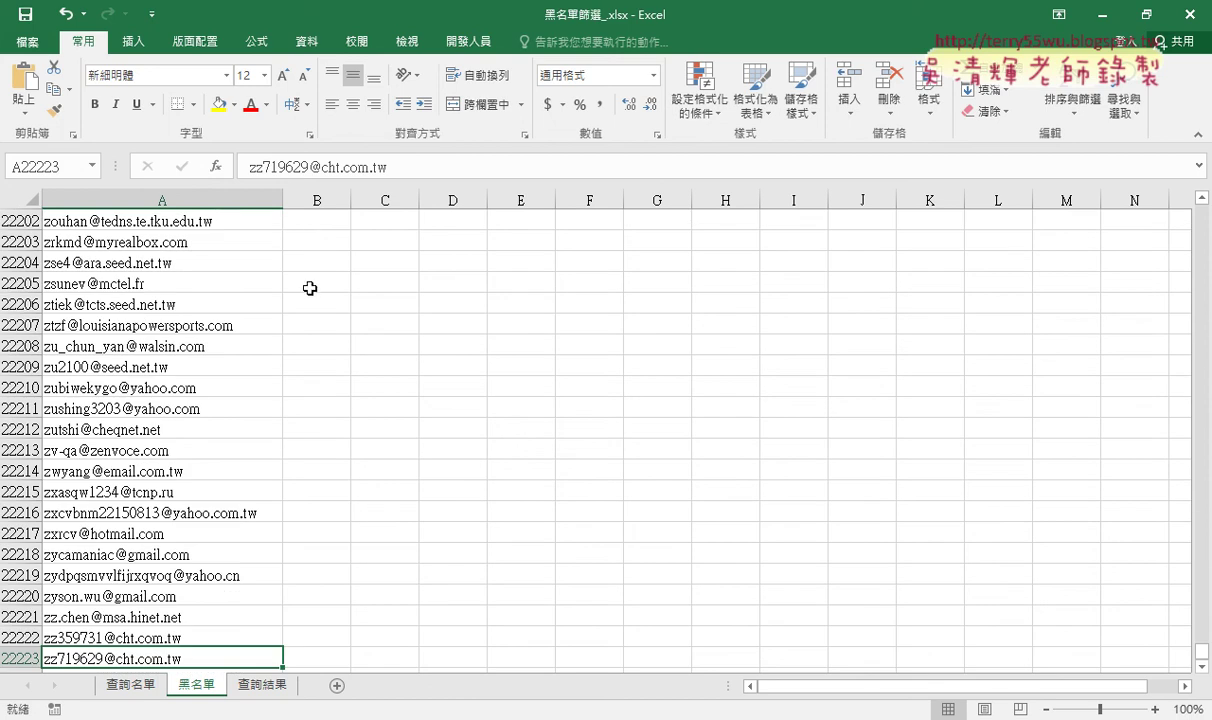
On 查詢名單, check the email list: a first block ending at row 1000, a second from A1002 to row 5580.
left_click(135, 688)
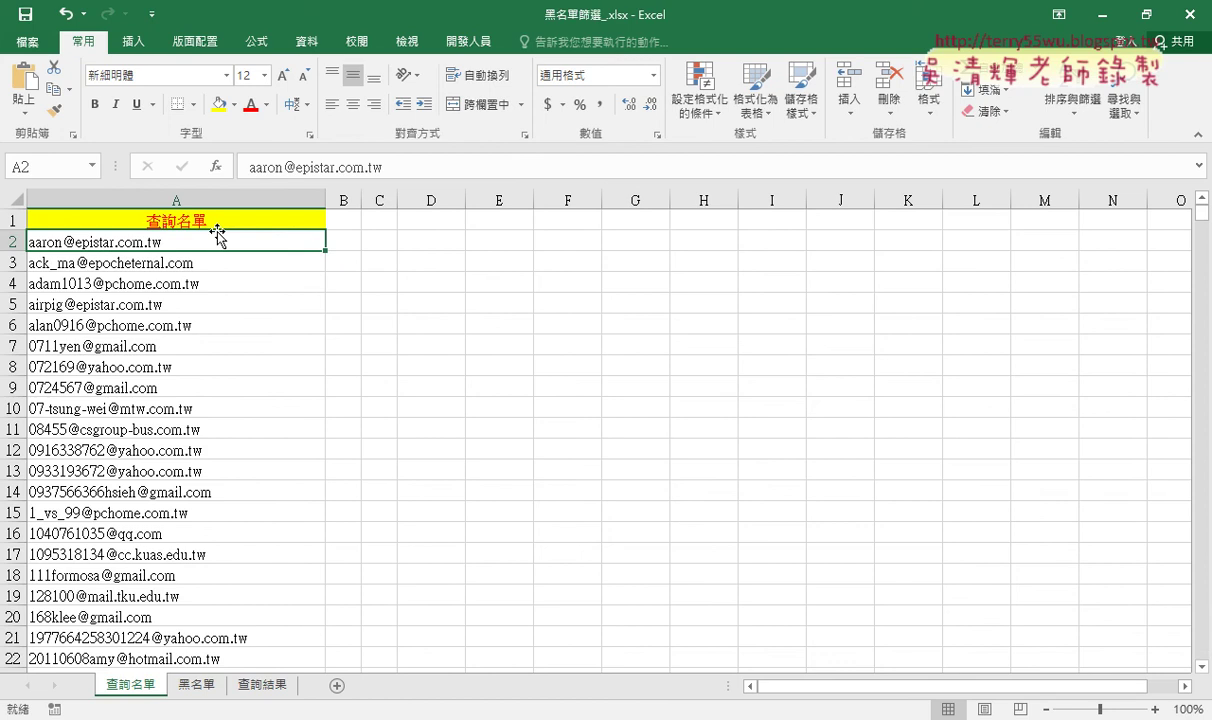
key("ctrl+Down")
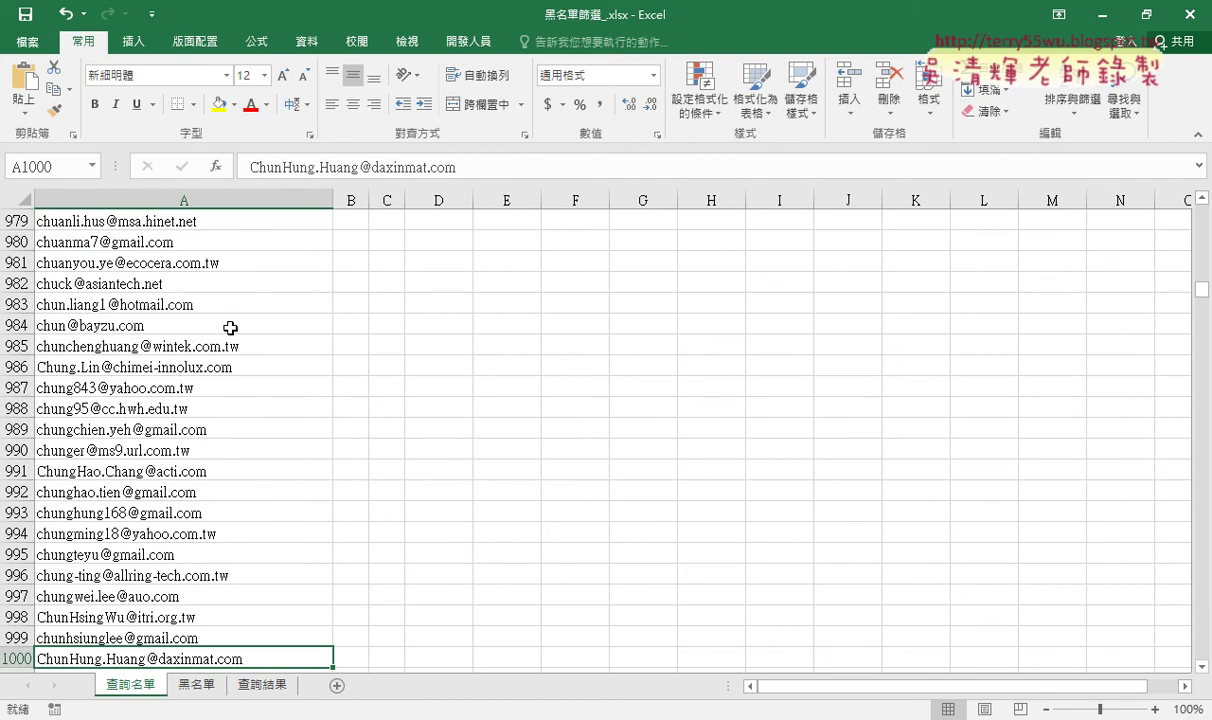
key("Down")
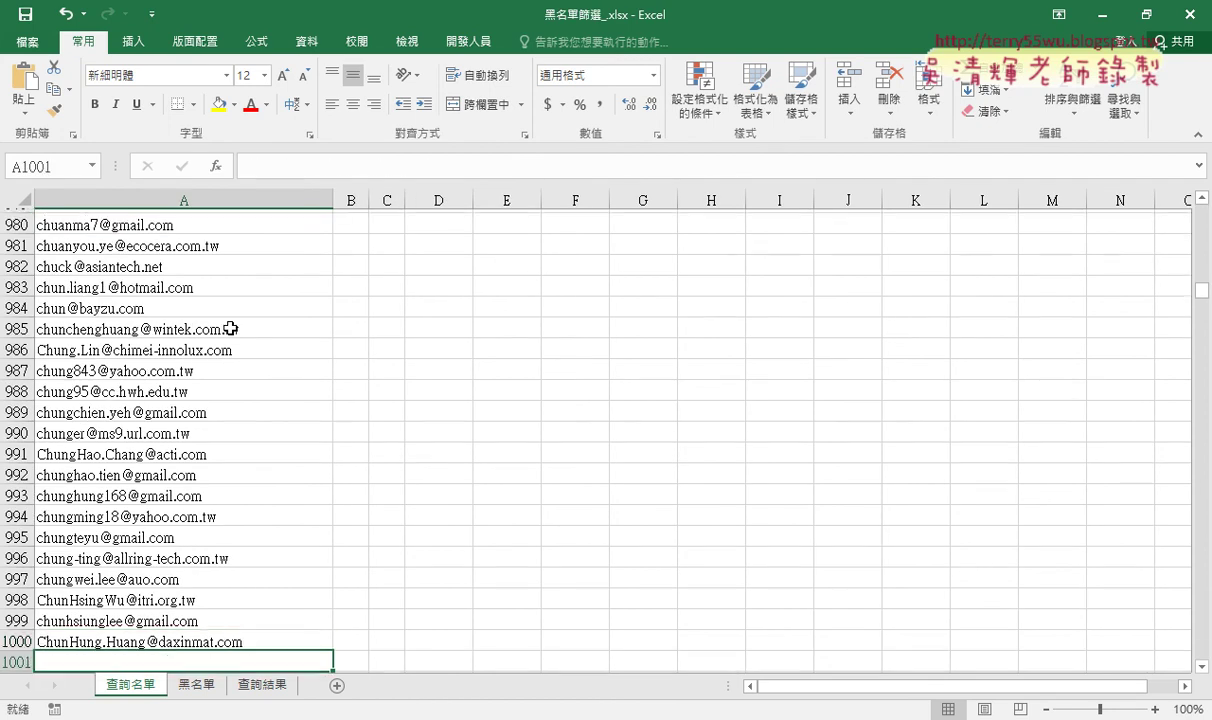
key("Down")
key("Down")
key("ctrl+Down")
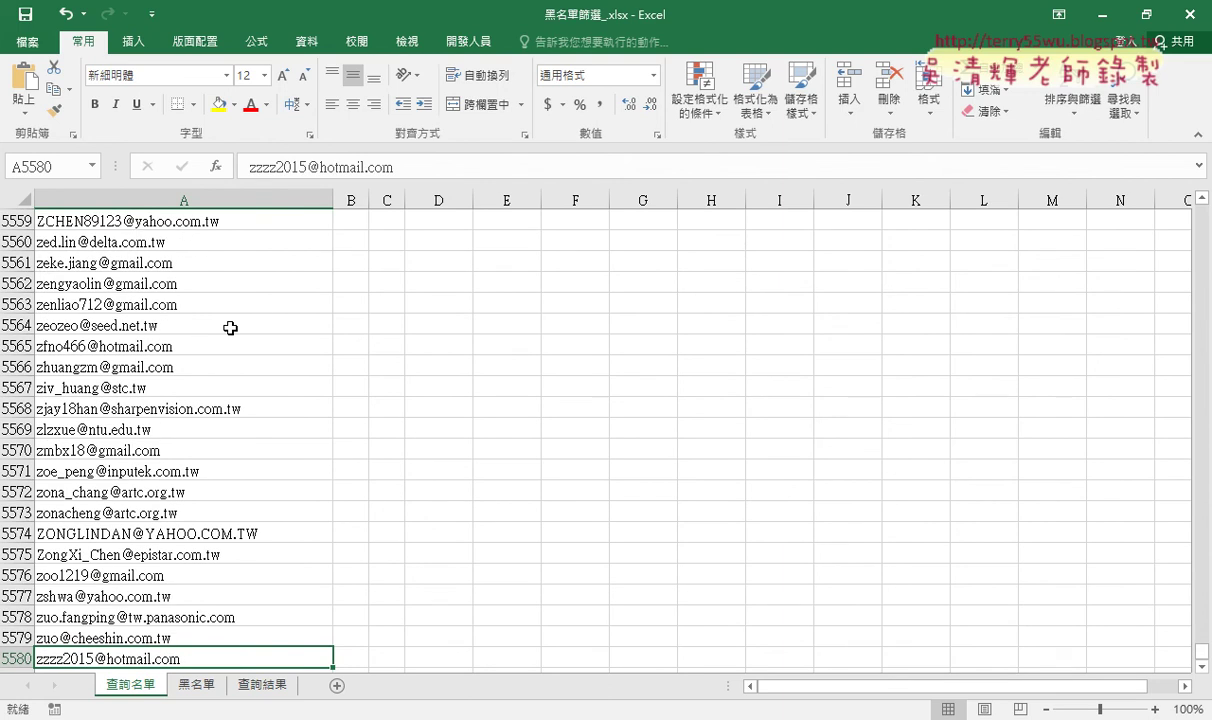
key("ctrl+Up")
key("ctrl+Up")
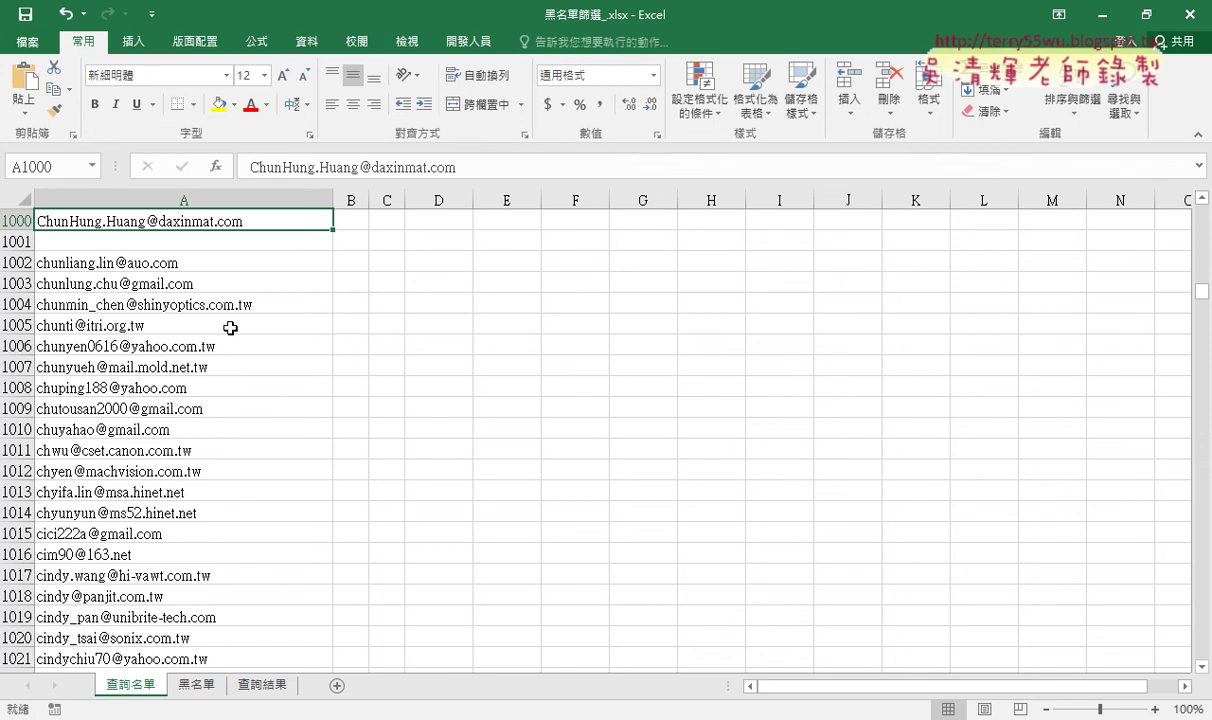
Return to the top of 查詢名單, briefly view 黑名單, then select cell B2.
key("ctrl+Home")
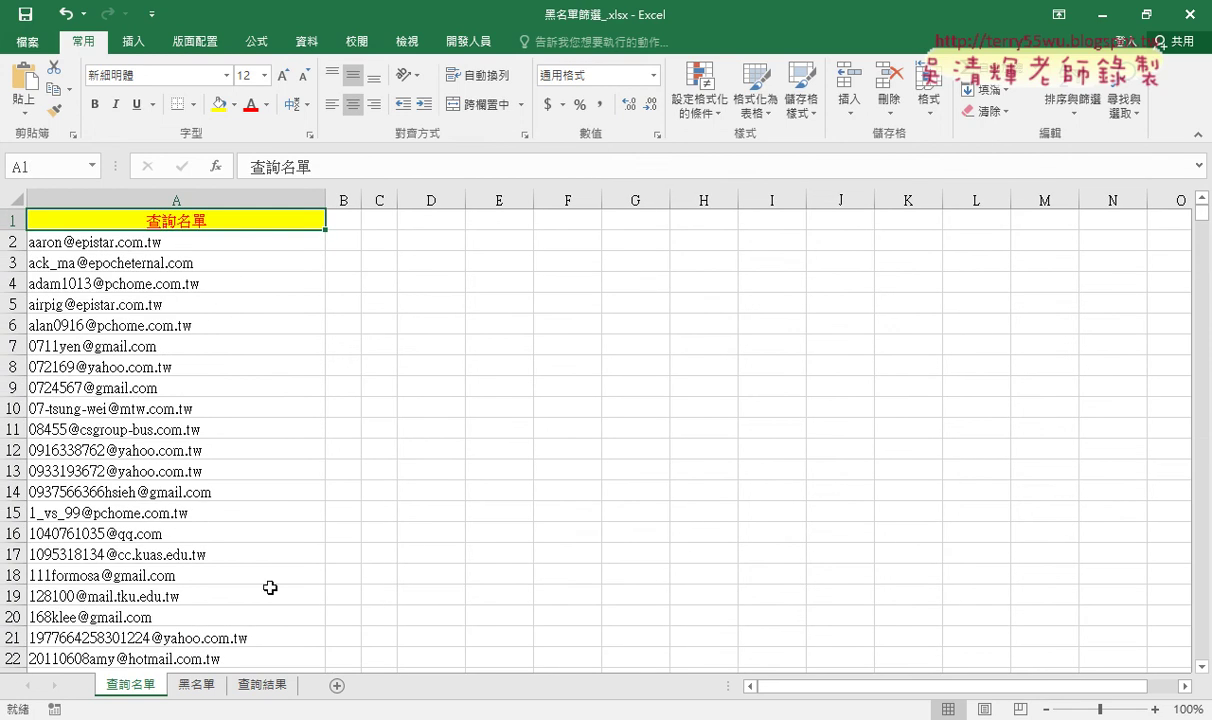
left_click(205, 232)
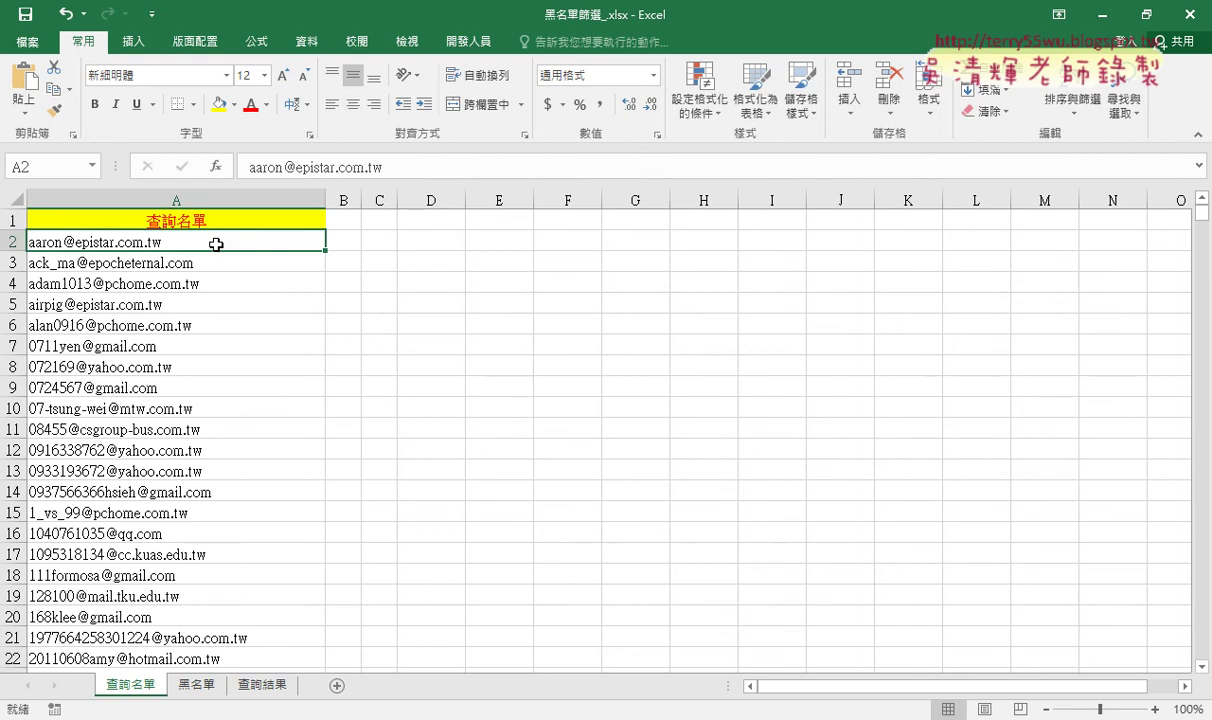
left_click(199, 690)
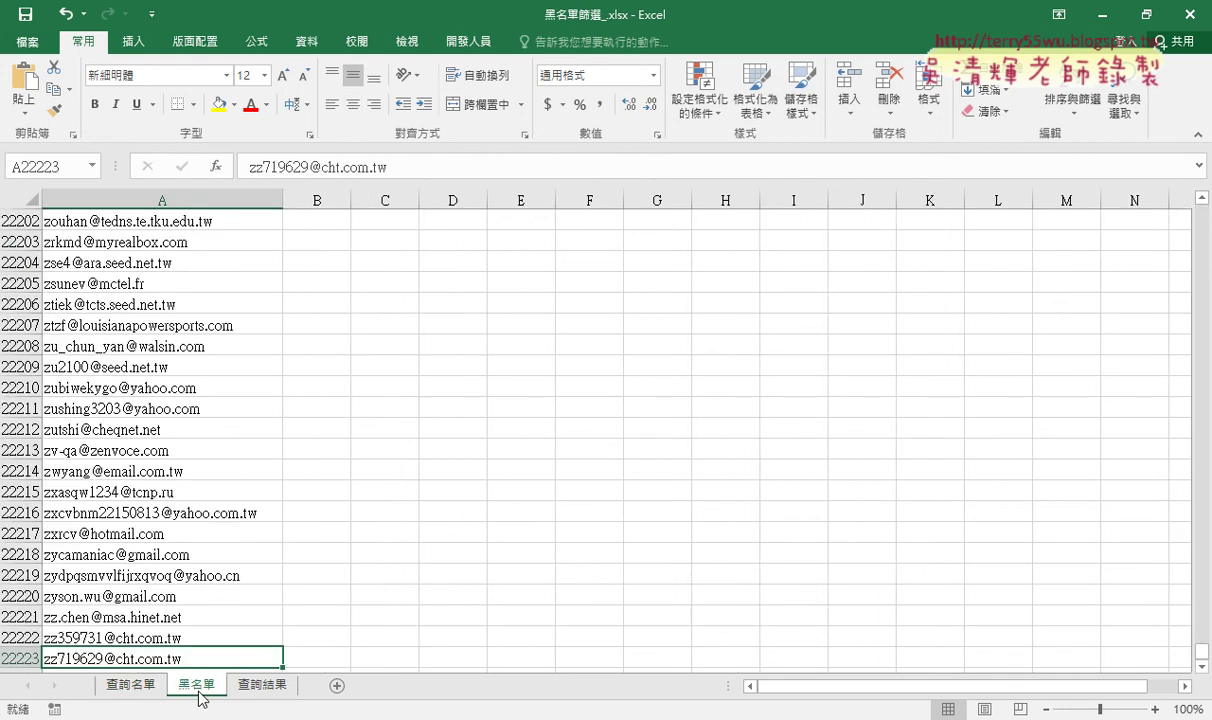
left_click(138, 688)
left_click(348, 249)
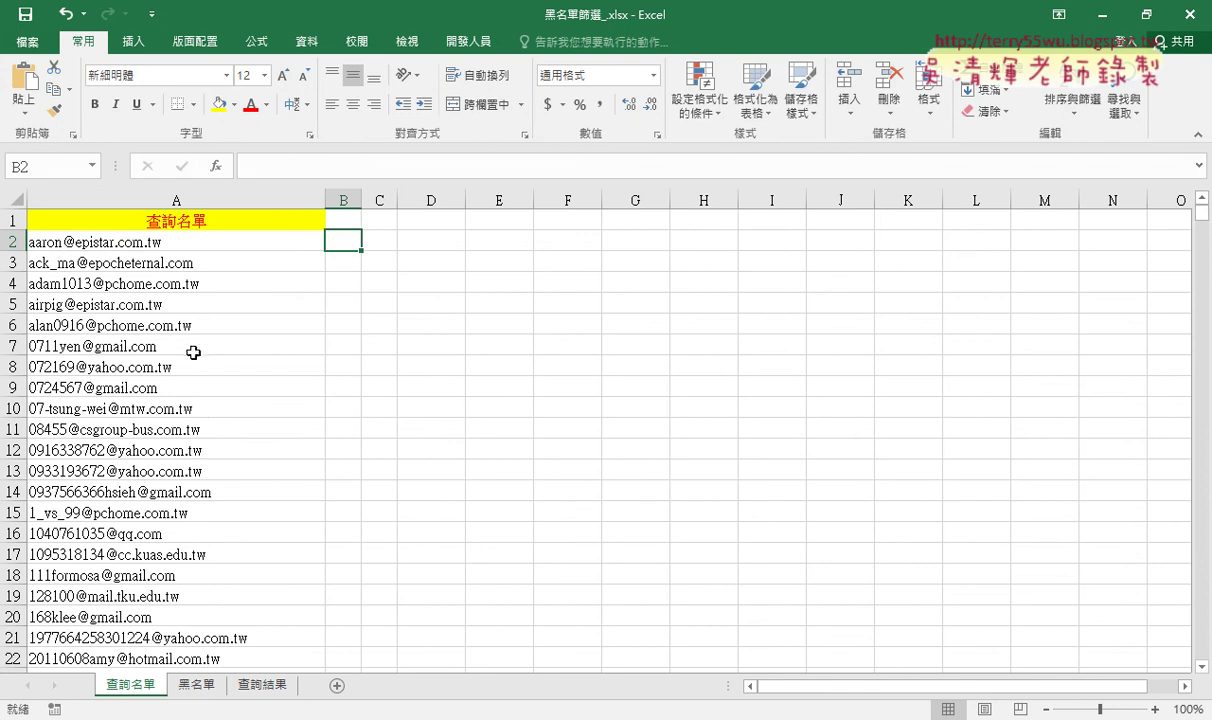
left_click(262, 685)
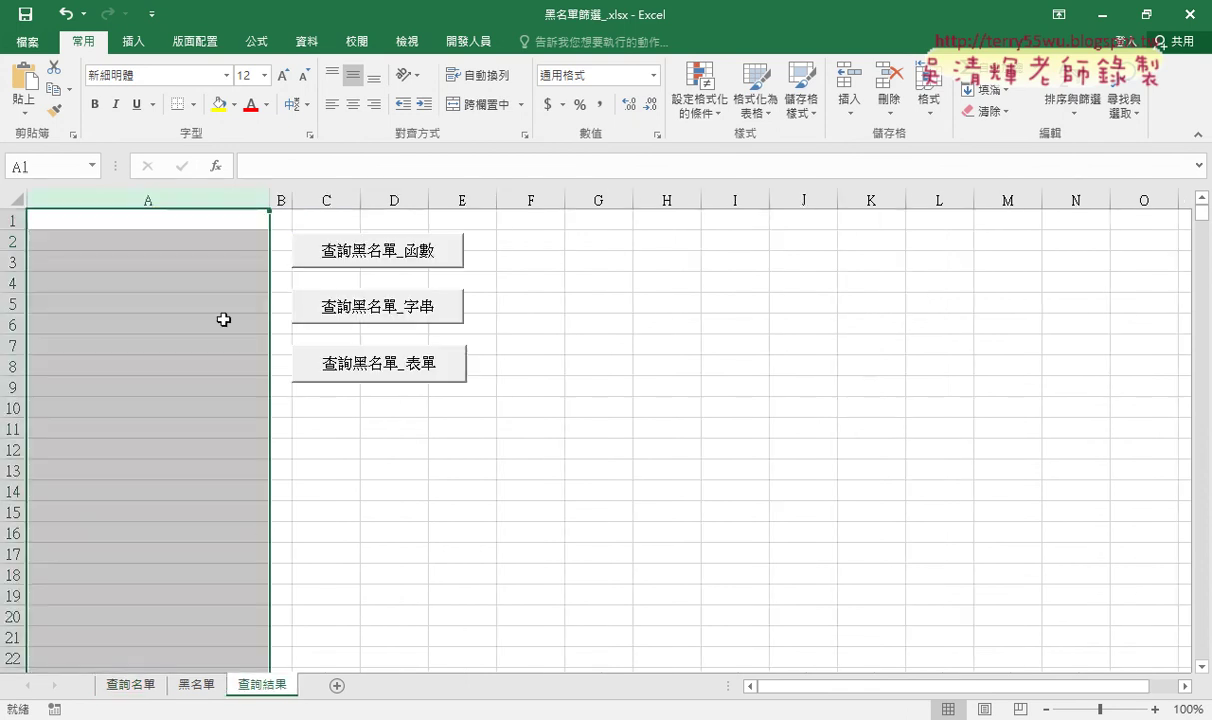
left_click(191, 223)
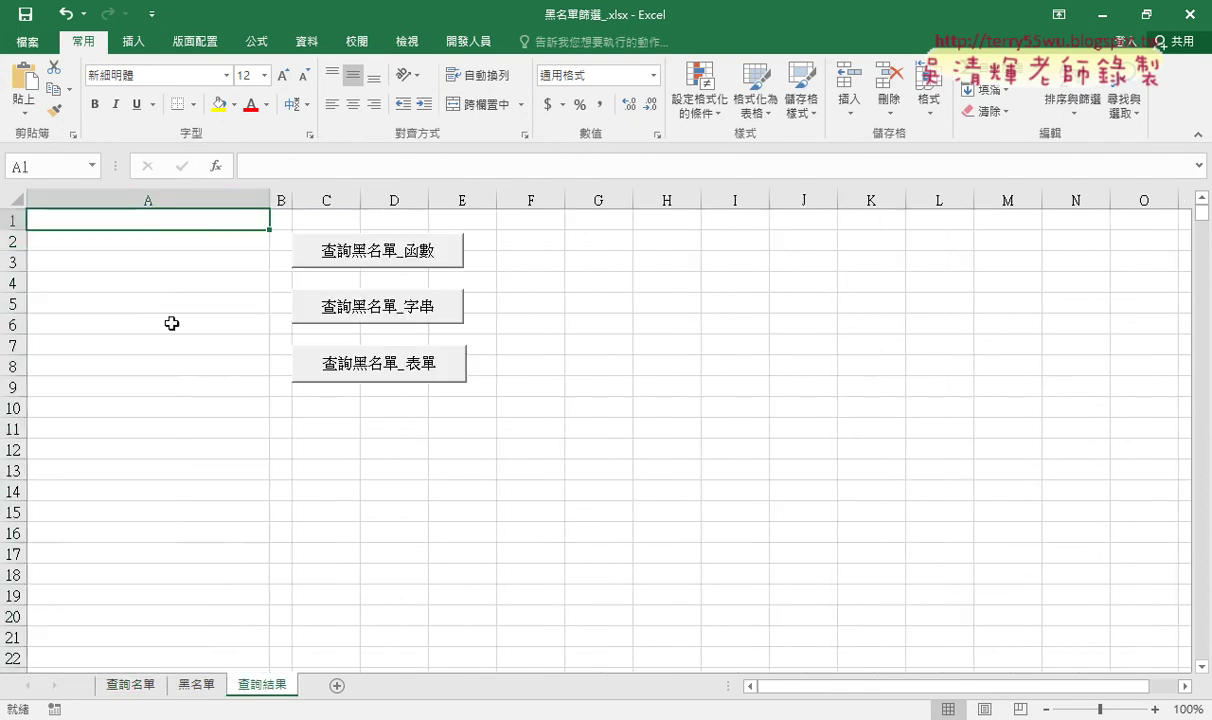
left_click(130, 685)
left_click(262, 685)
left_click(135, 682)
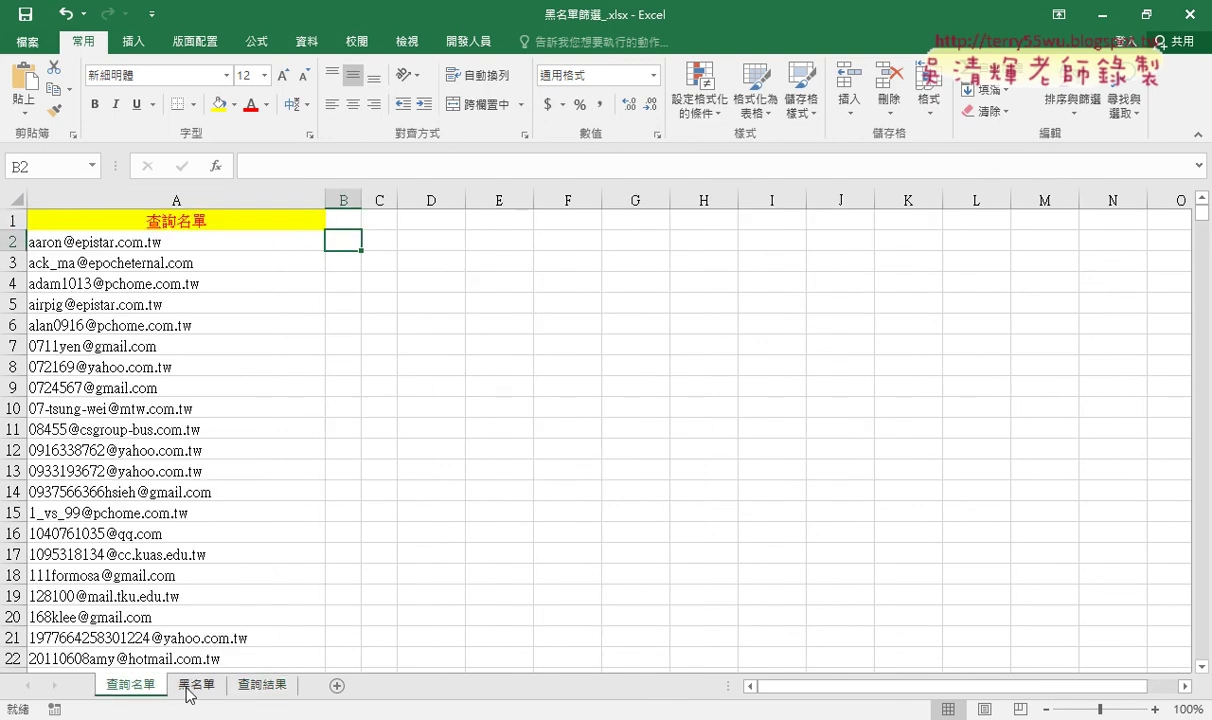
left_click(174, 686)
left_click(135, 685)
left_click(215, 166)
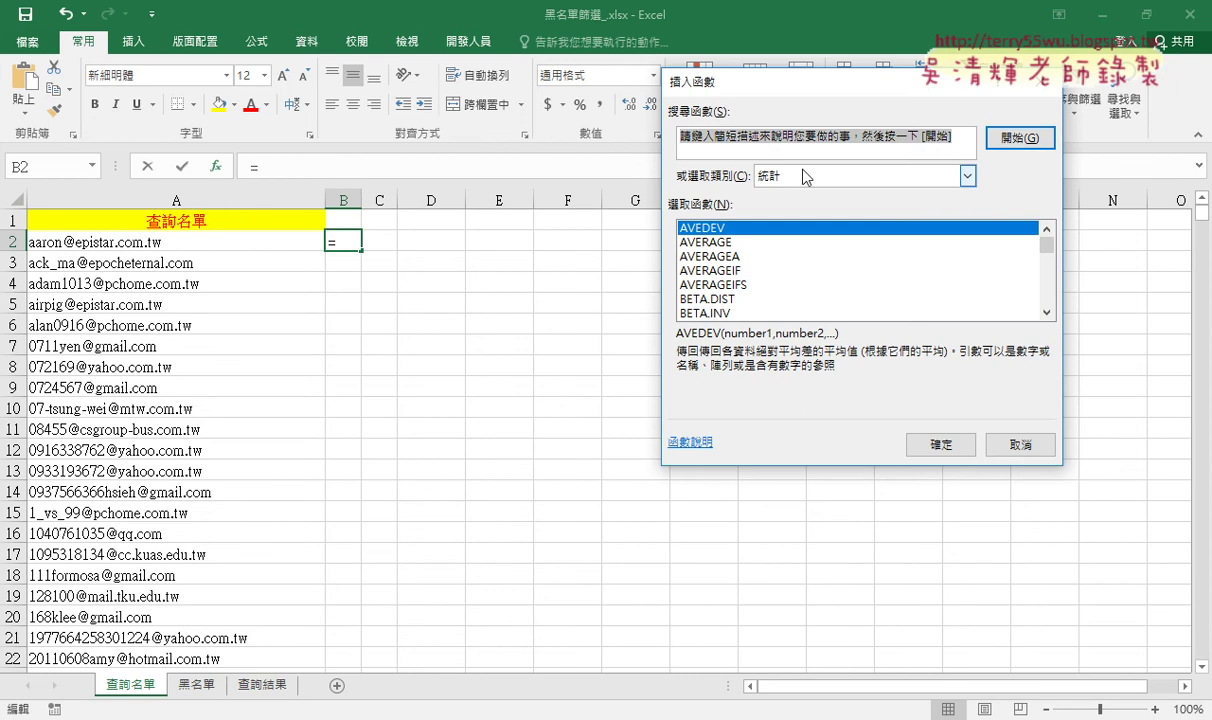
left_click(915, 175)
left_click(805, 200)
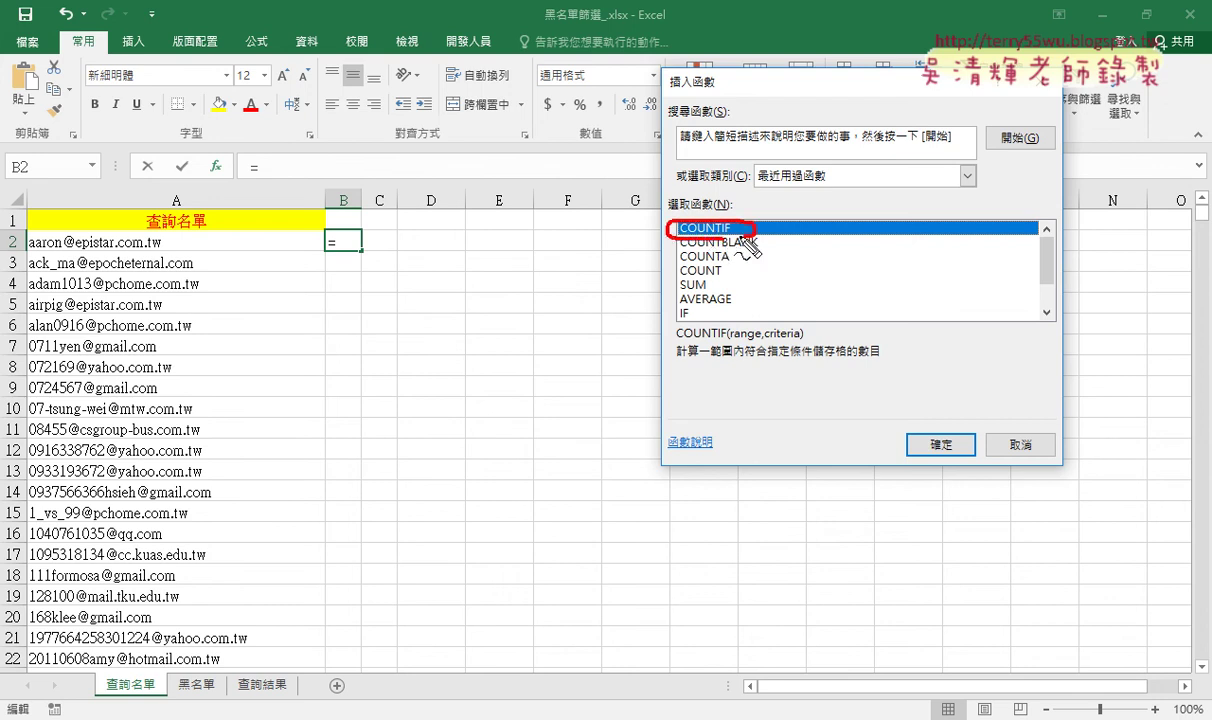
left_click_drag(329, 280, 330, 412)
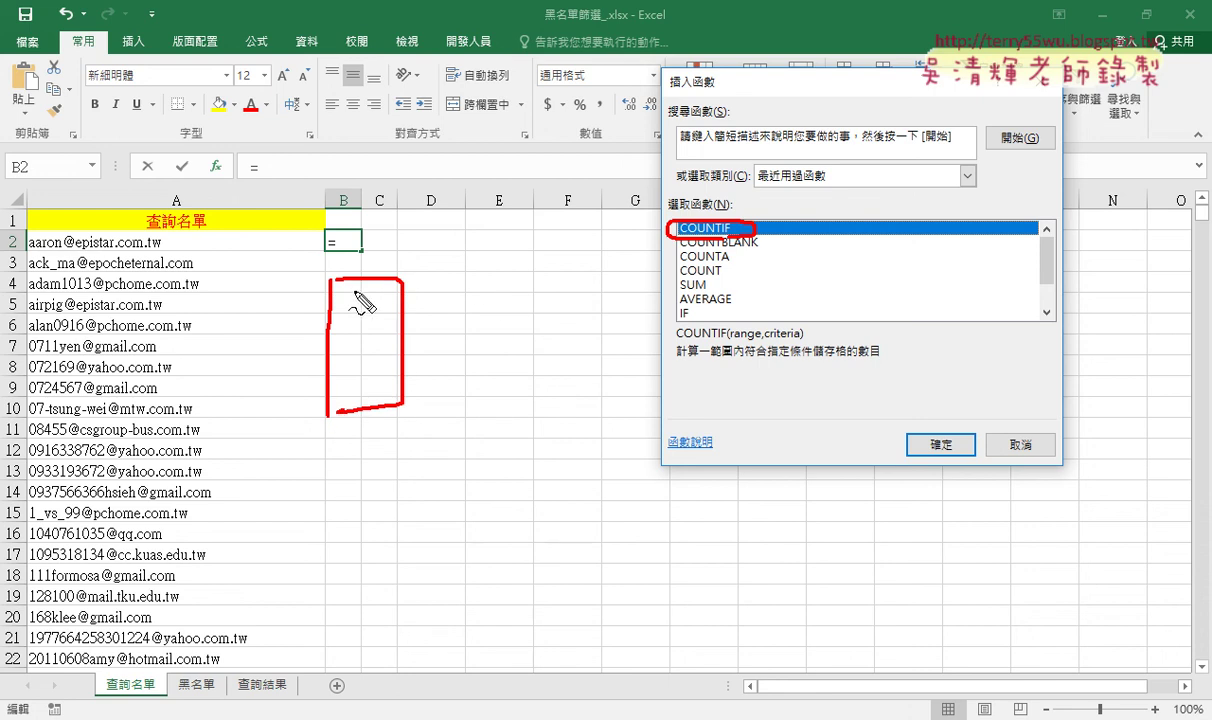
left_click_drag(461, 285, 461, 388)
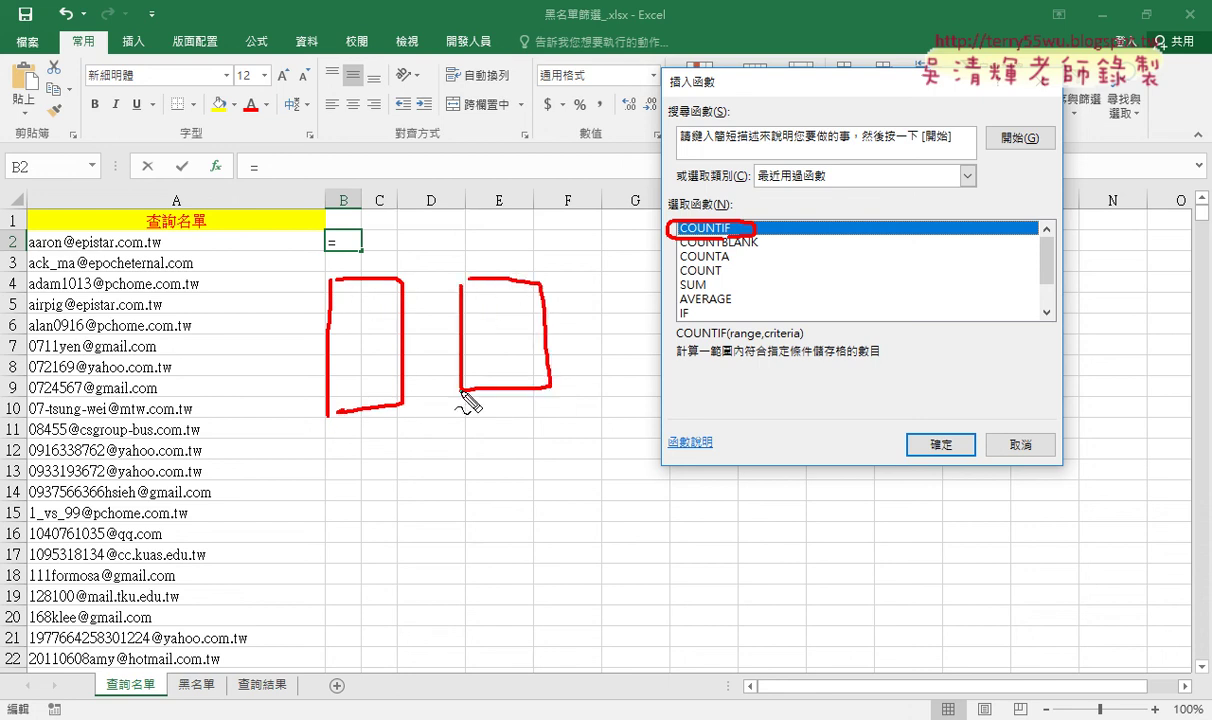
mouse_move(445, 334)
left_mouse_down()
mouse_move(400, 335)
mouse_move(441, 342)
left_mouse_up()
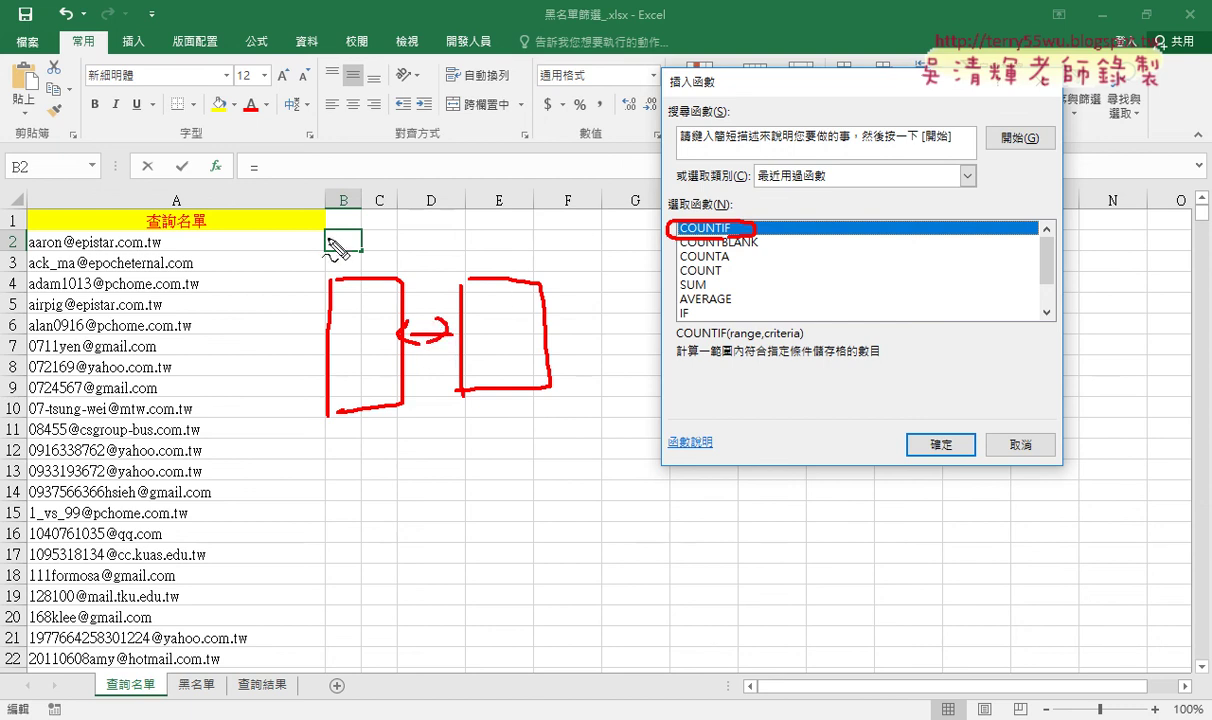
left_click_drag(330, 243, 366, 238)
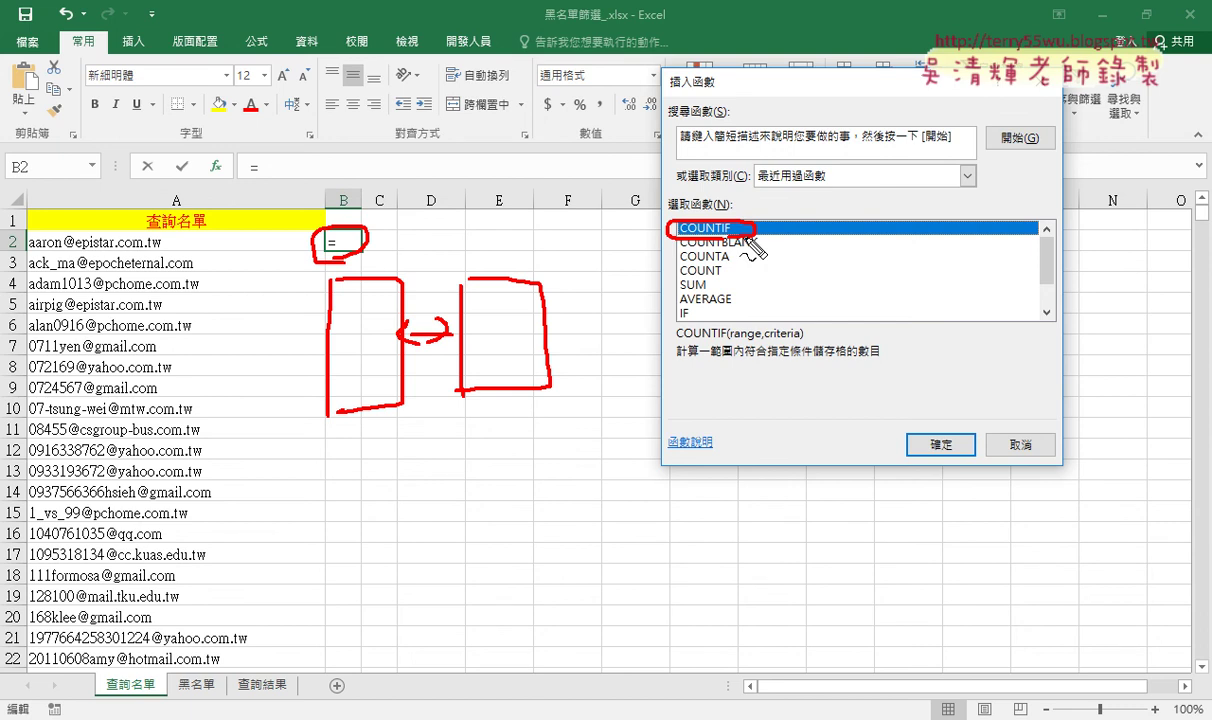
Cancel the function in B2 and show the 資料 tab's 篩選 (Filter) command.
key("Escape")
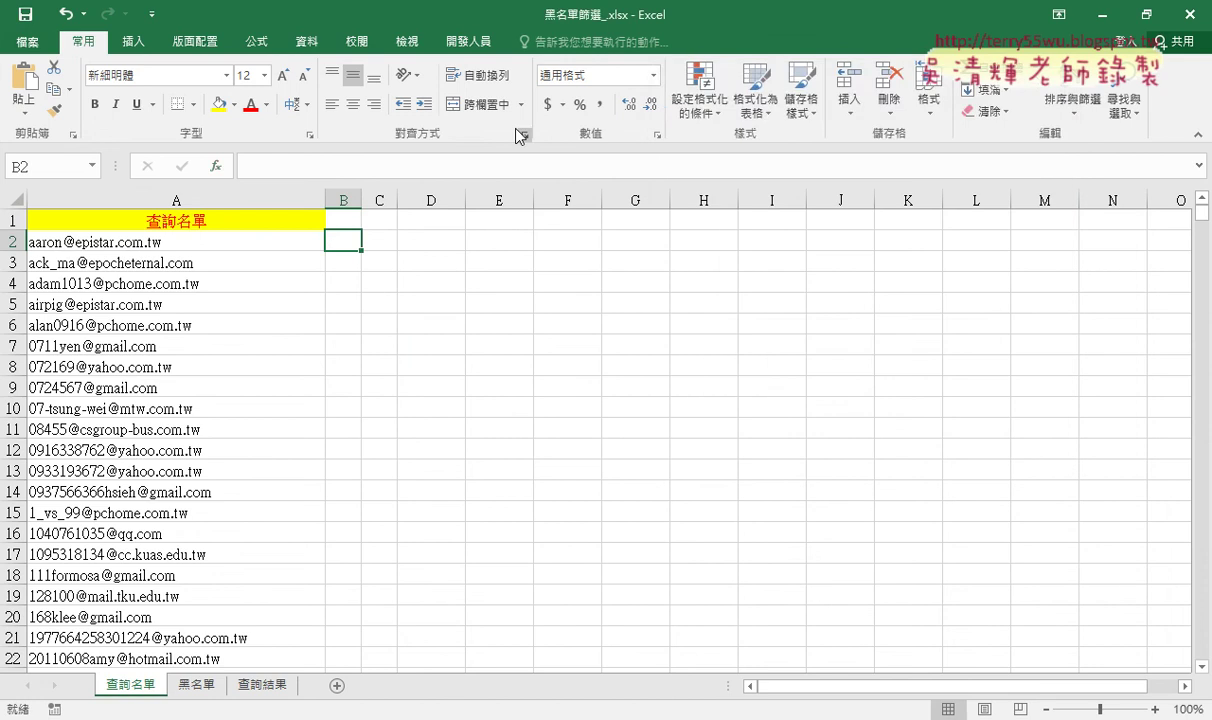
left_click(308, 44)
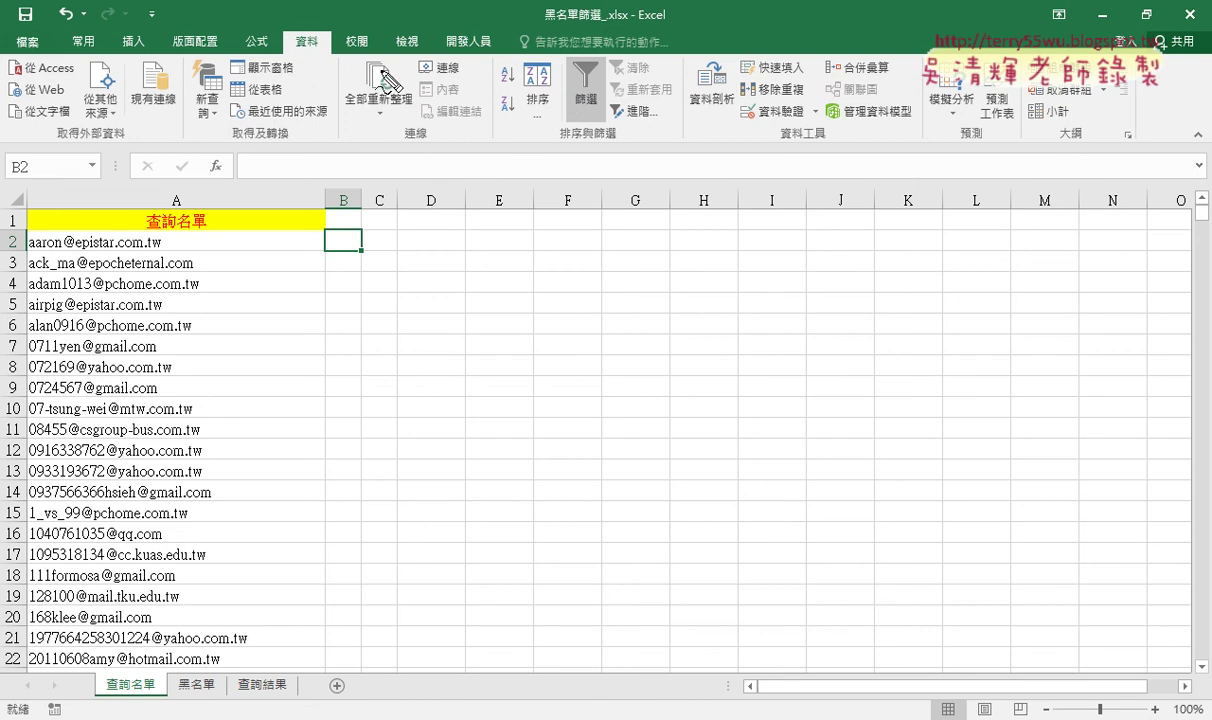
left_click_drag(337, 26, 346, 60)
left_click_drag(558, 116, 600, 147)
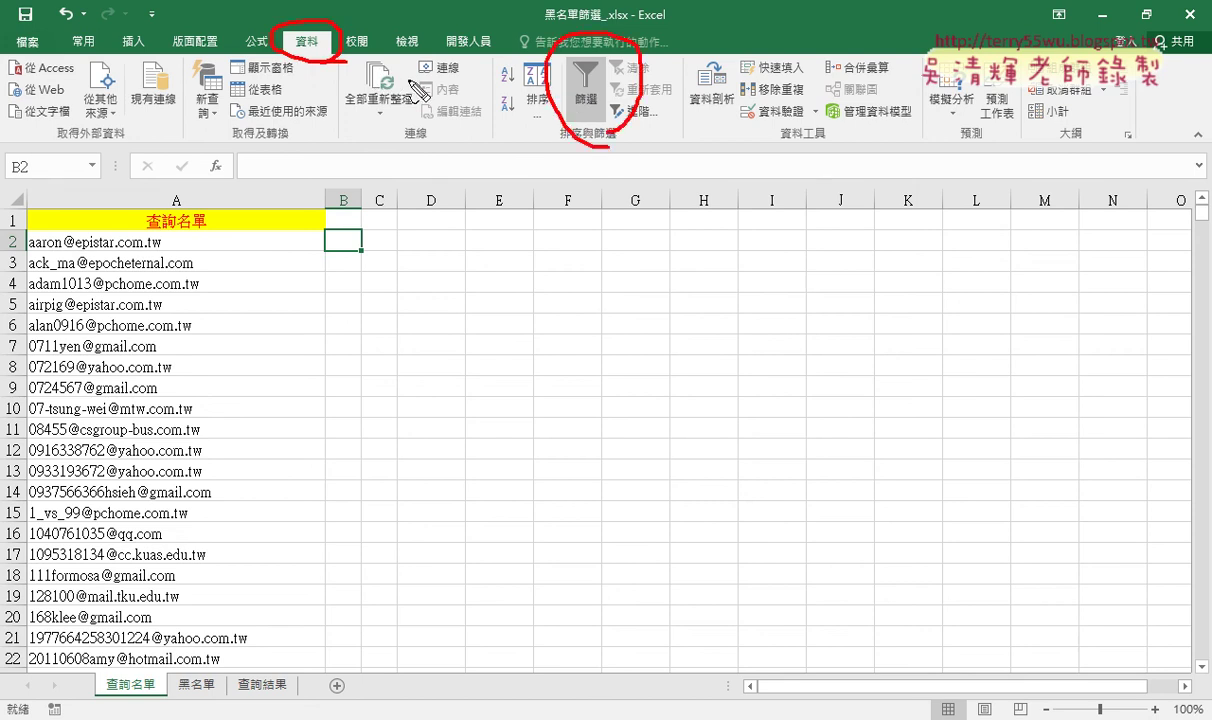
mouse_move(340, 68)
left_mouse_down()
mouse_move(540, 120)
mouse_move(512, 138)
left_mouse_up()
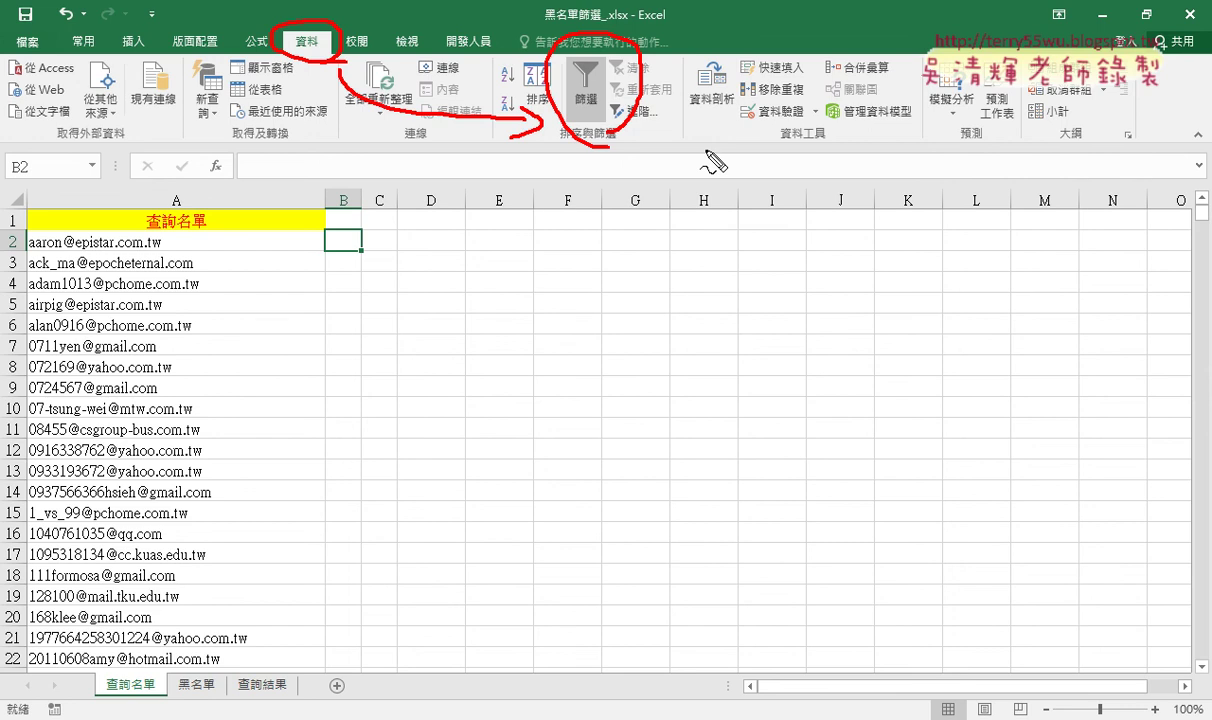
key("Escape")
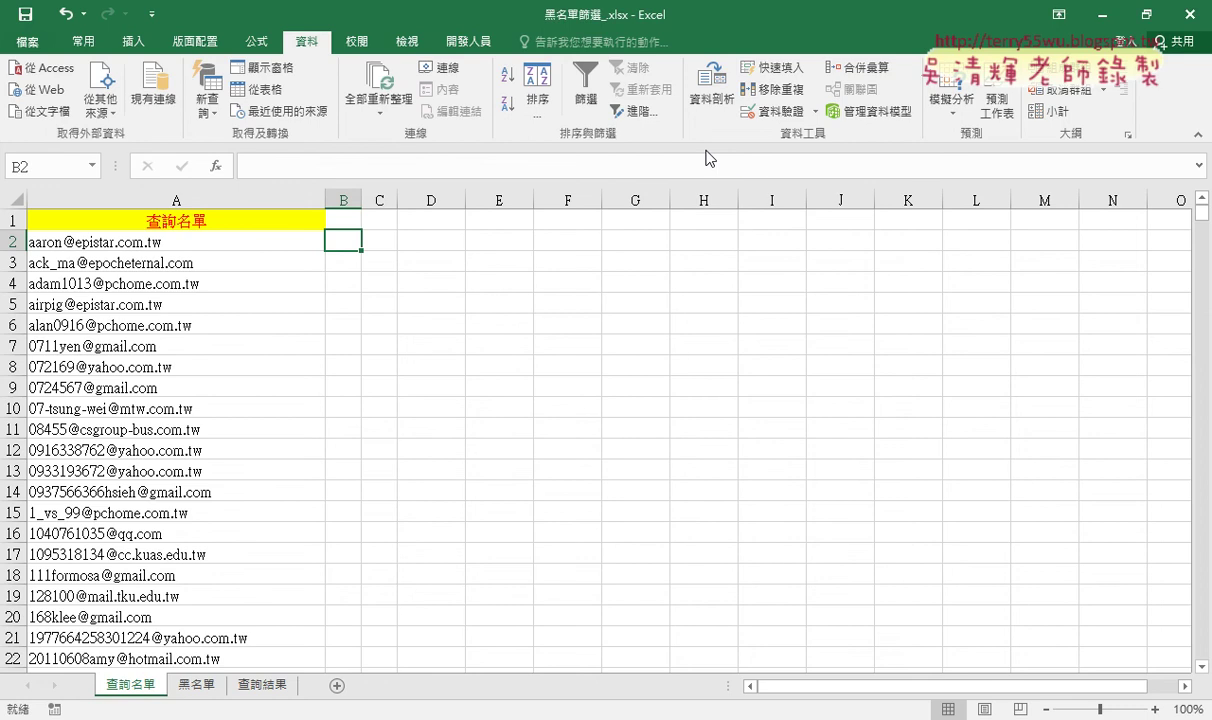
Switch to 04數學函數.xls and inspect the COUNT, COUNTA, COUNTBLANK and COUNTIF formulas in E8, G8, I8, K8.
mouse_move(360, 715)
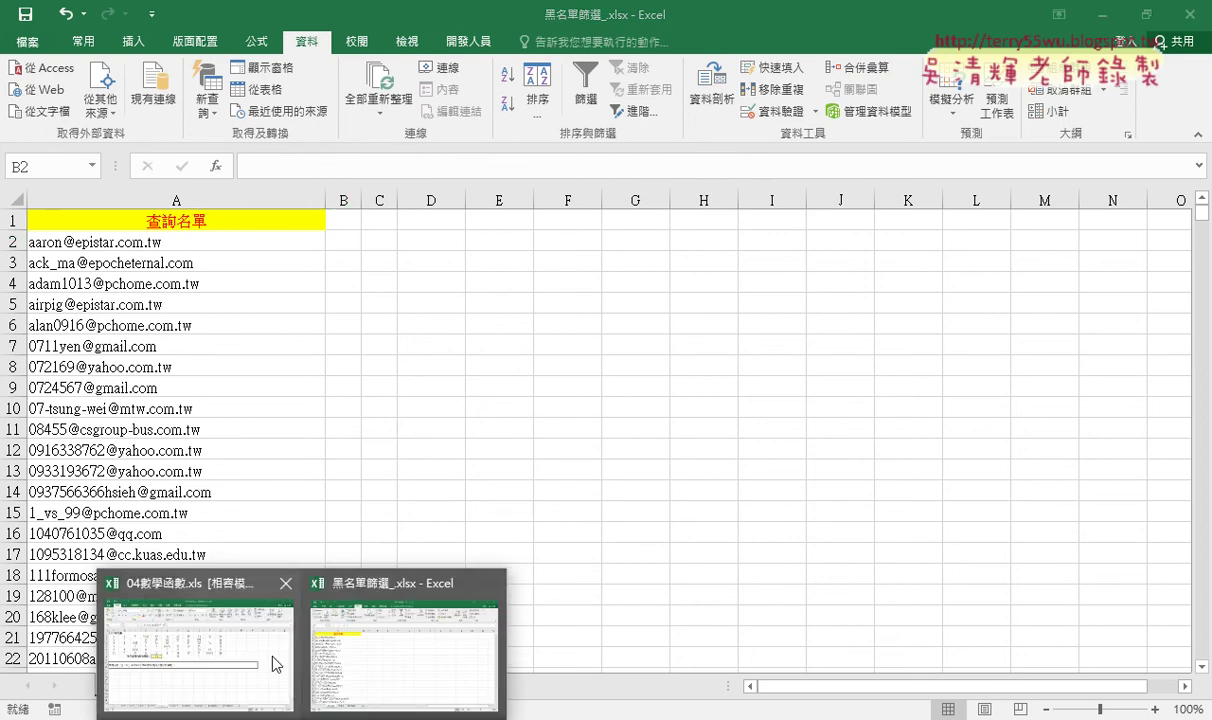
left_click(185, 620)
left_click(342, 376)
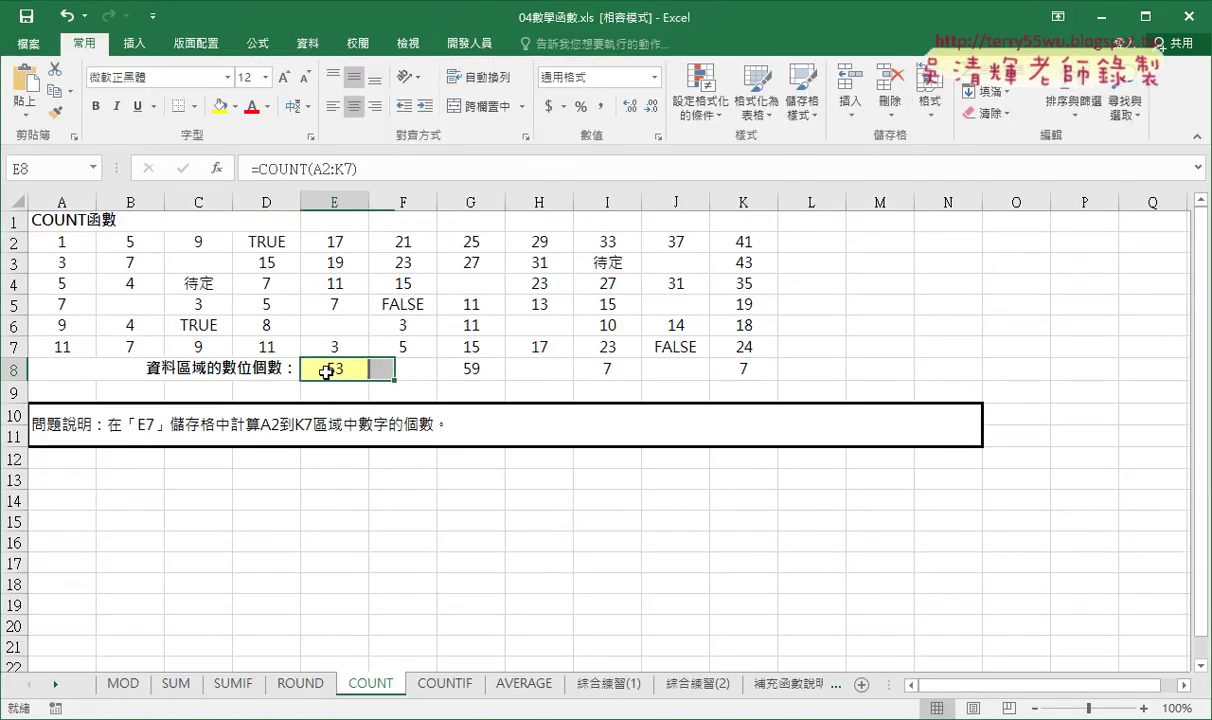
left_click(471, 370)
left_click(610, 370)
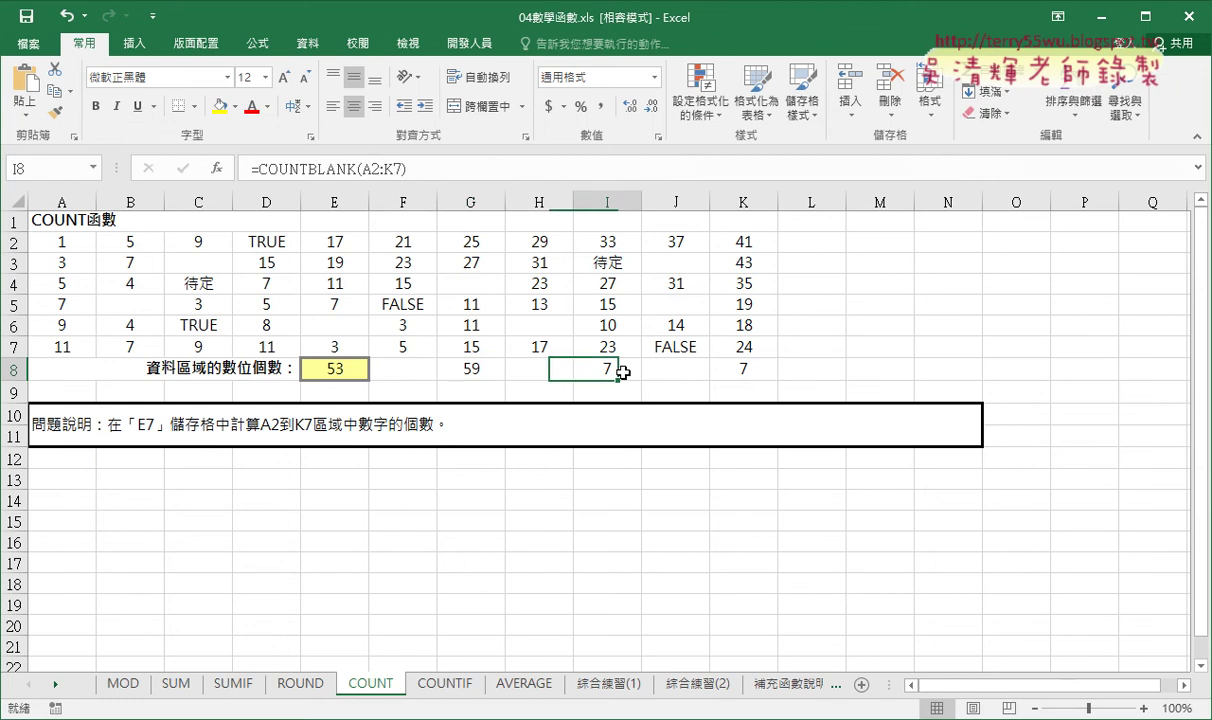
left_click(748, 371)
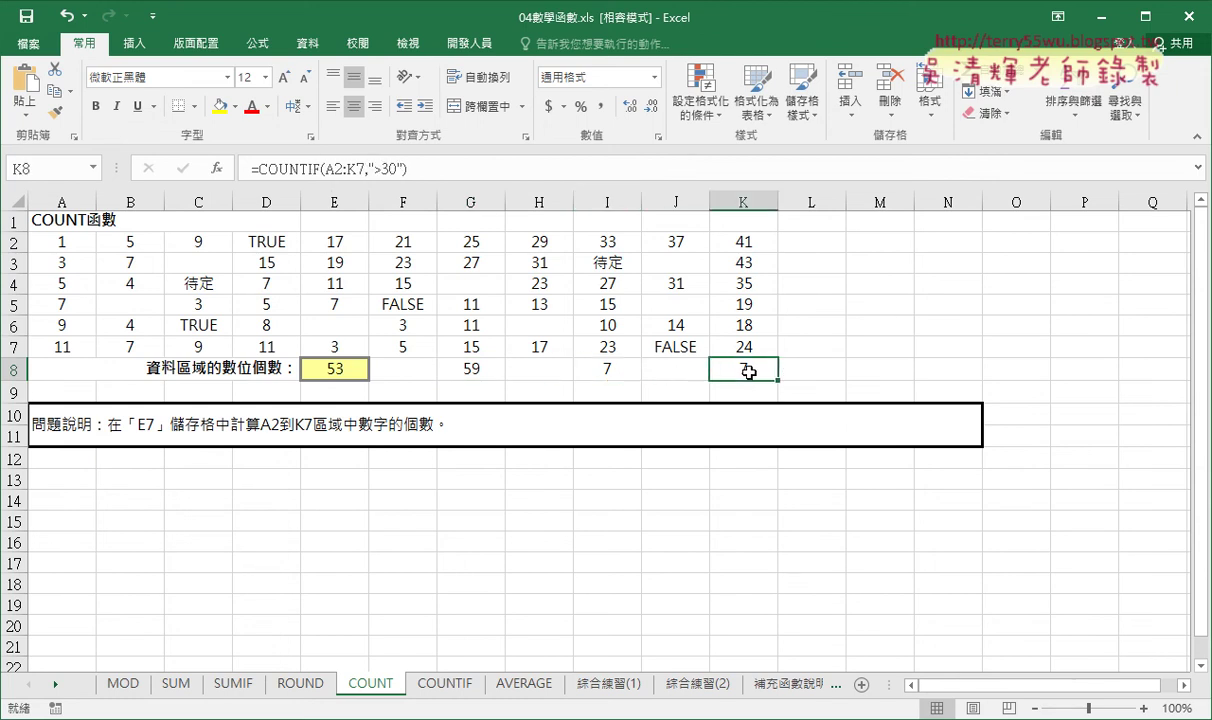
Bring the 黑名單篩選_.xlsx window back to the front, showing the 查詢名單 sheet.
mouse_move(300, 719)
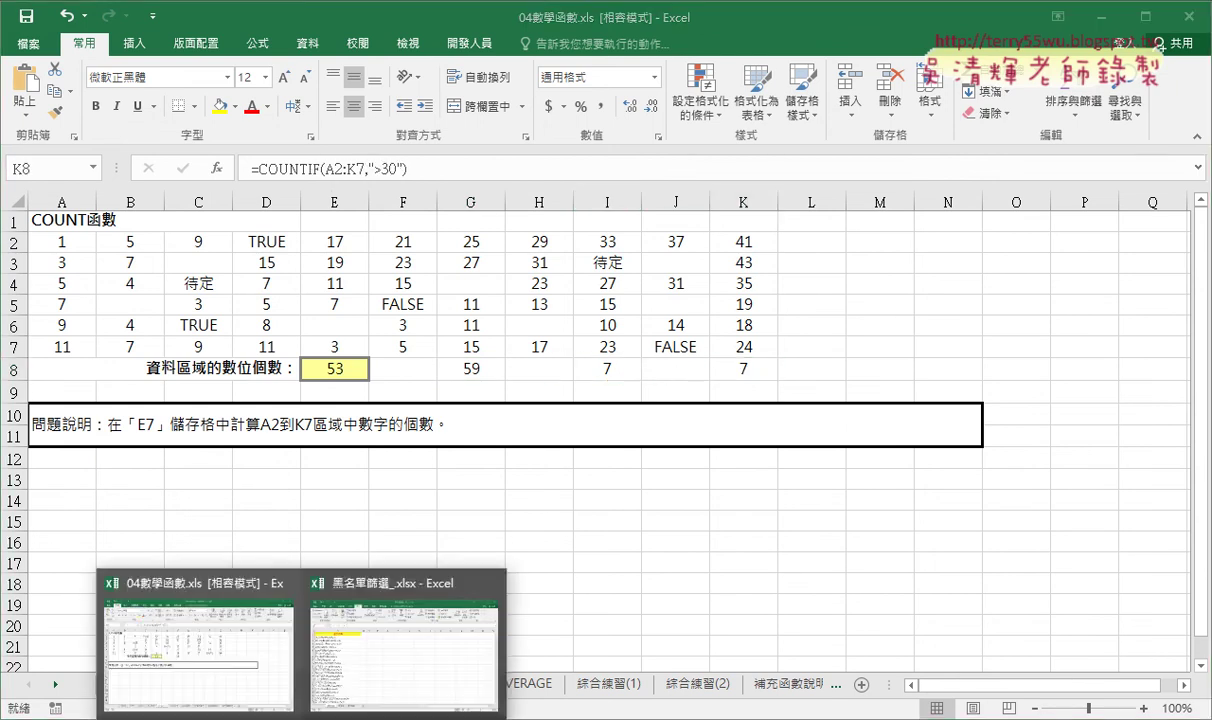
left_click(399, 643)
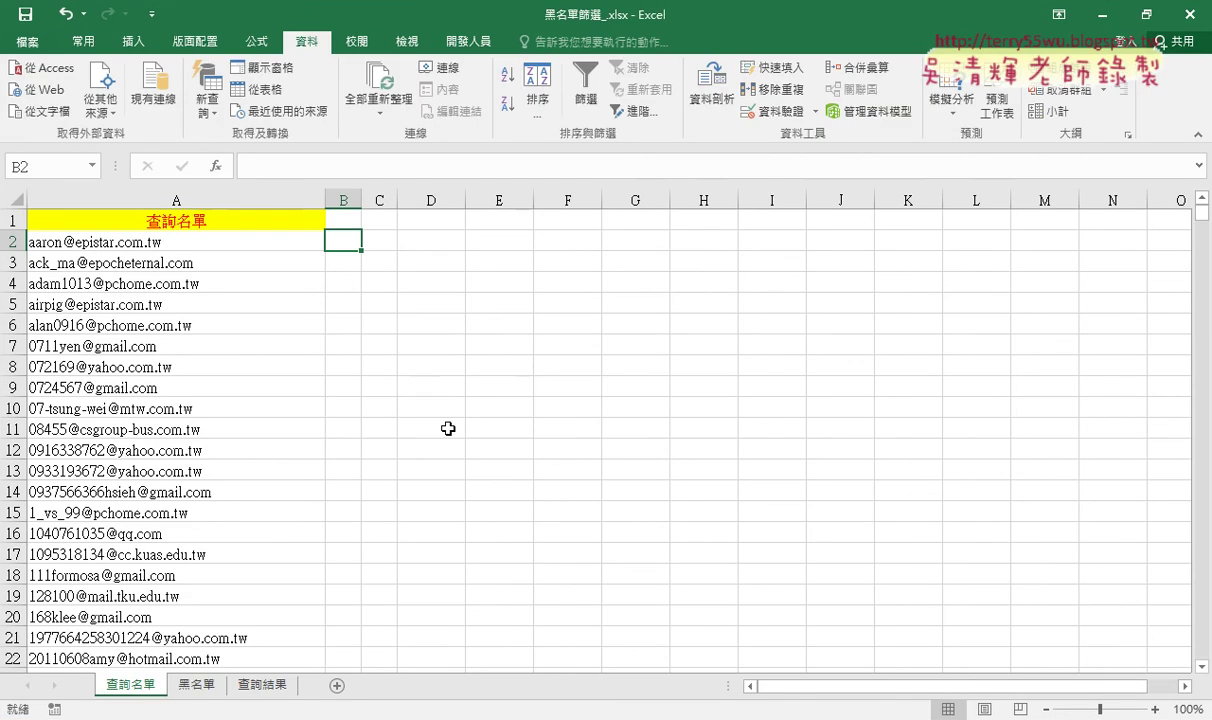